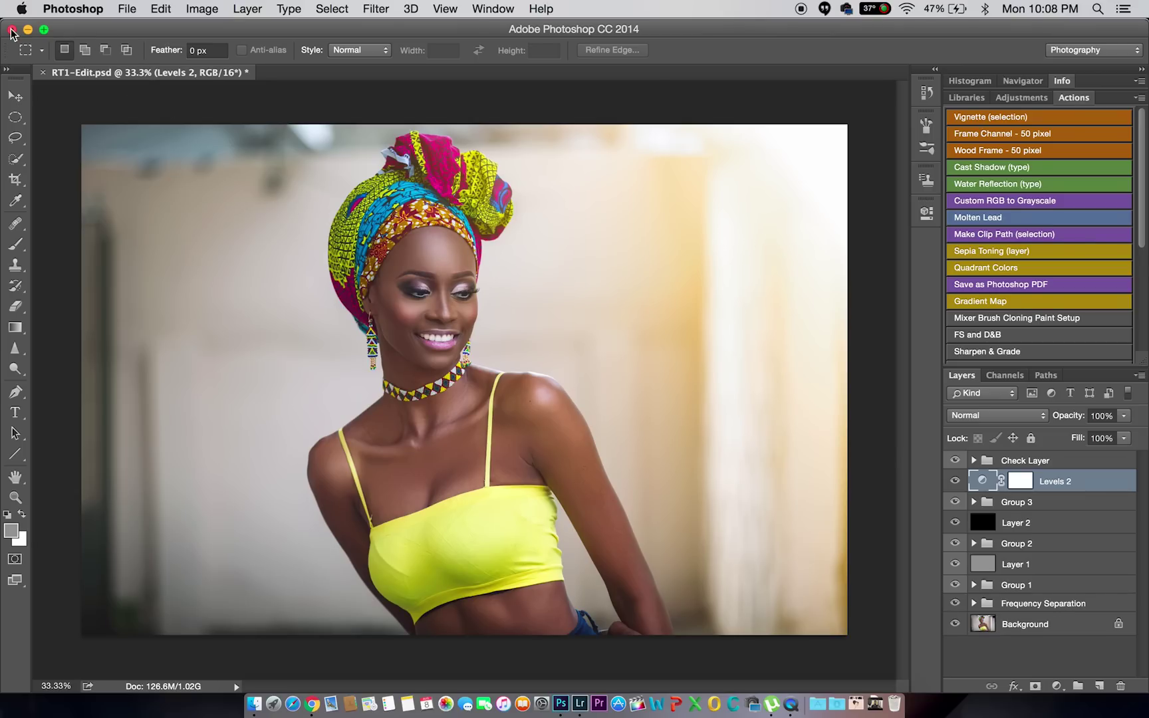
# Step: Minimize Photoshop so Lightroom's Develop view of the retouched photo shows behind it
pyautogui.click(27, 30)
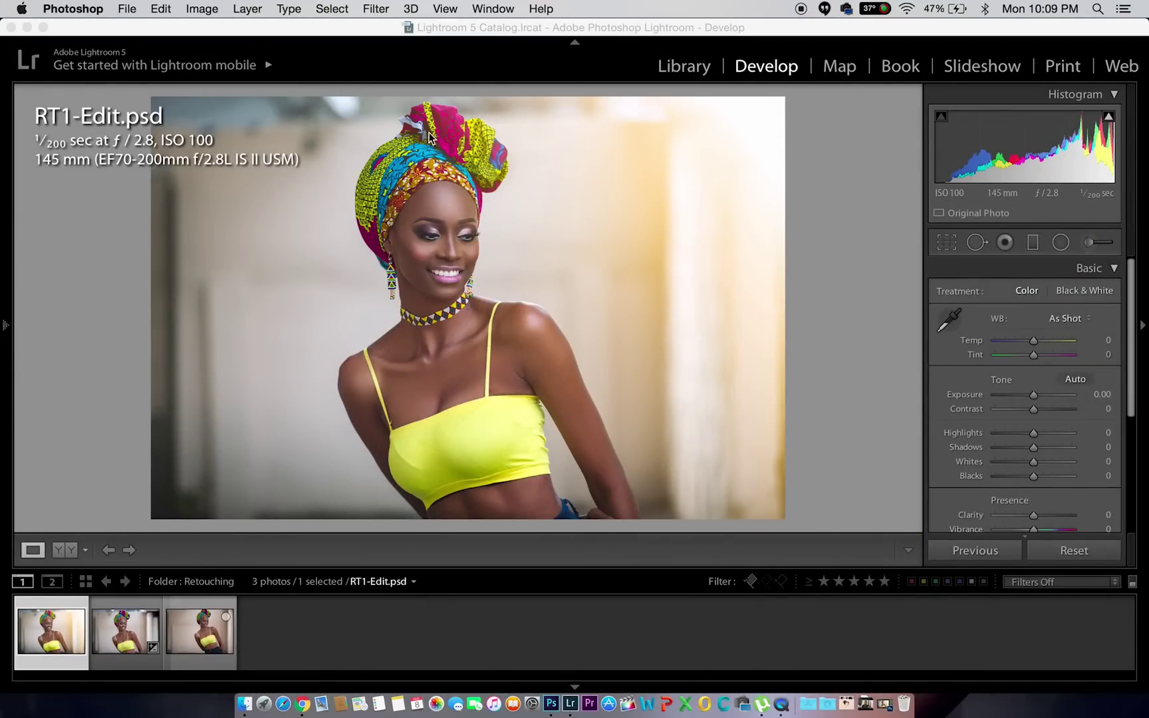
# Step: Select RT1.CR2 in the filmstrip and toggle the Before/After view to compare with the original
pyautogui.click(126, 644)
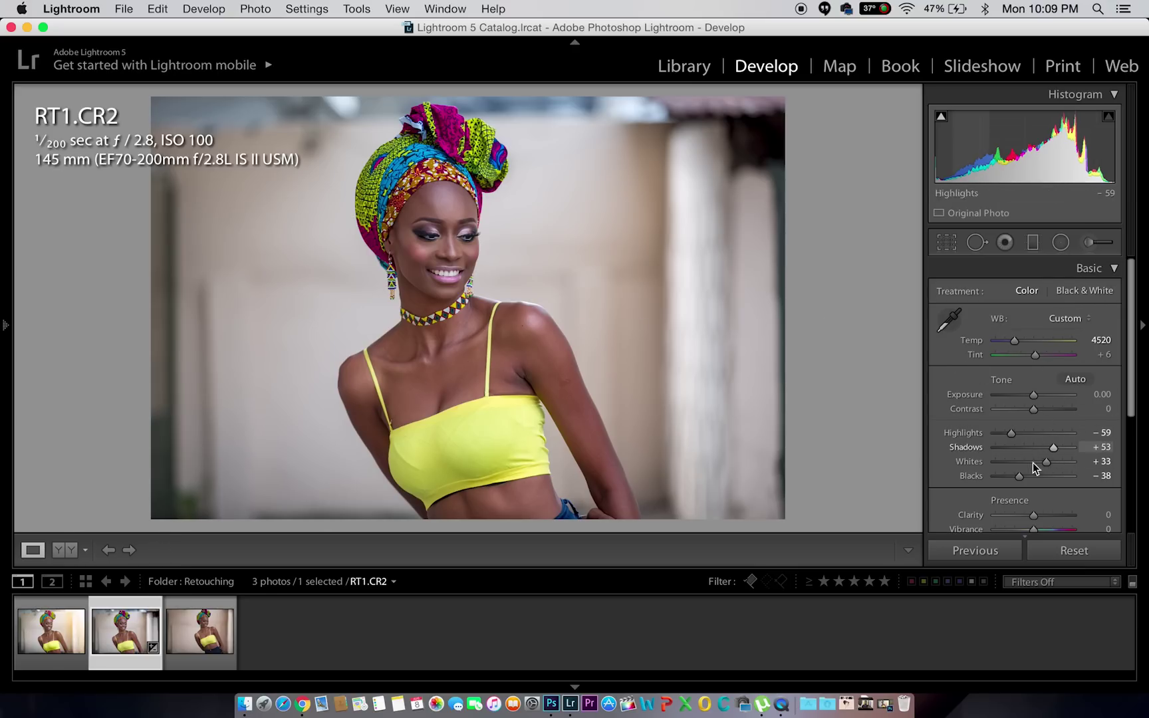
pyautogui.moveTo(1132, 381); pyautogui.dragTo(1134, 403)
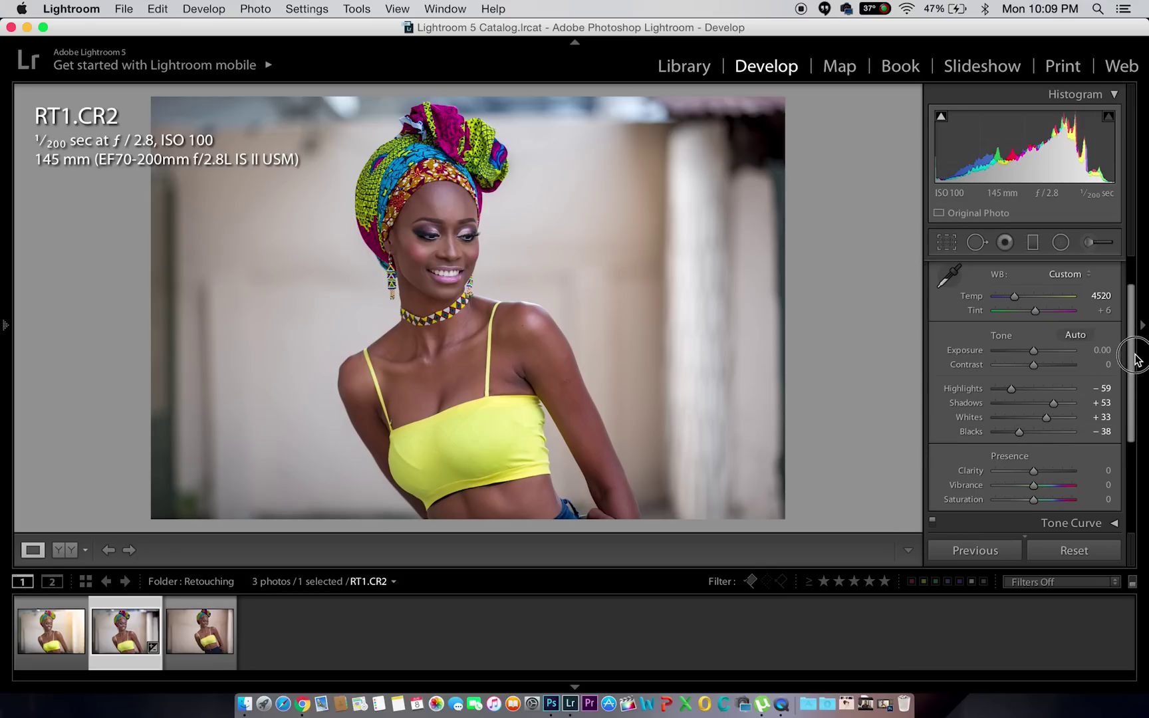
pyautogui.press('\\')
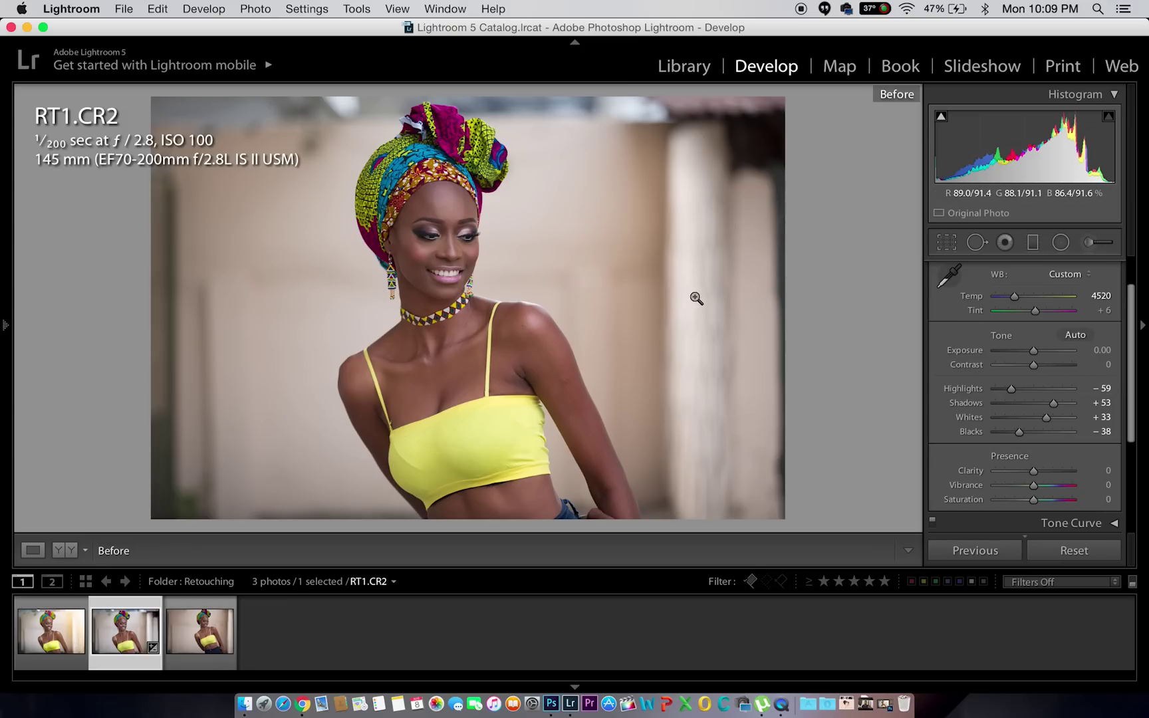
pyautogui.press('\\')
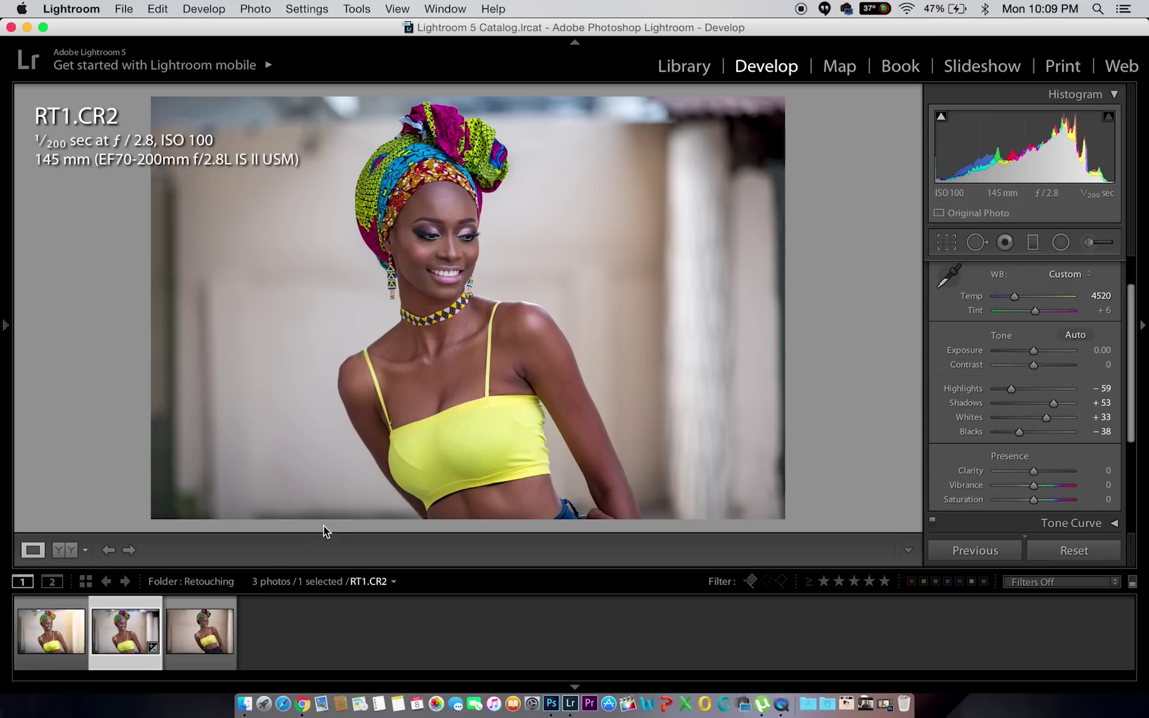
# Step: Send RT1.CR2 to Adobe Photoshop CC 2014 through Edit In
pyautogui.rightClick(127, 669)
pyautogui.moveTo(264, 362)
pyautogui.click(392, 359)
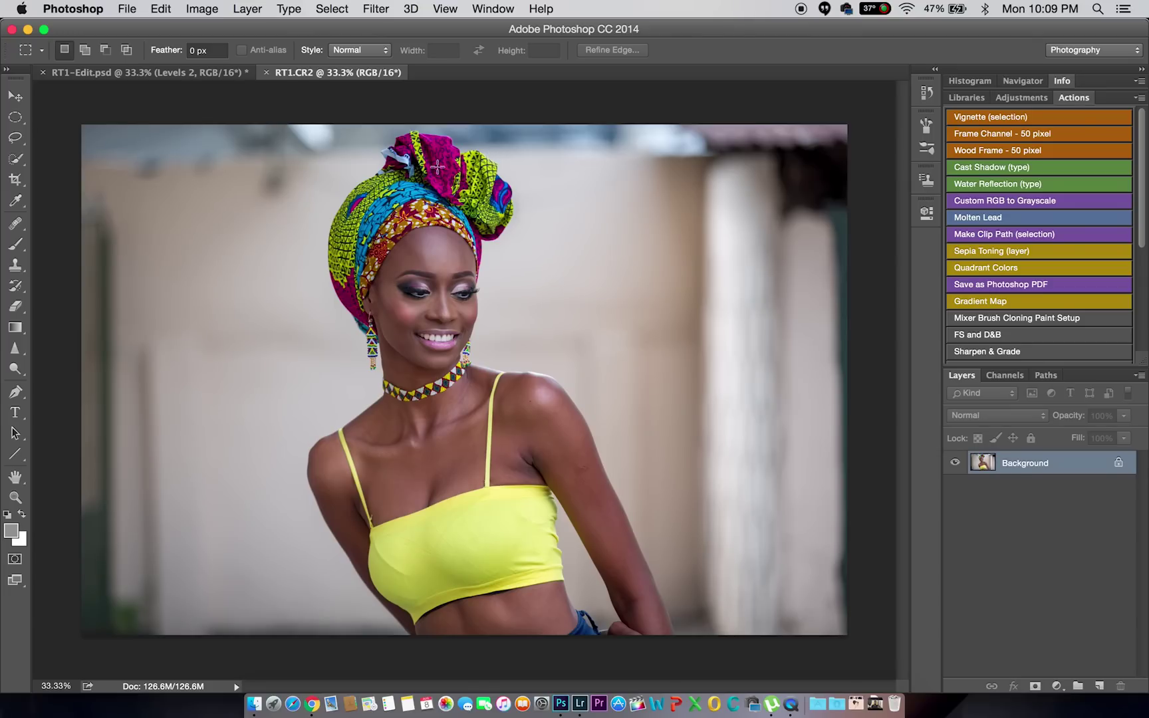
# Step: Run the Advanced Frequency Separation action on RT1.CR2 with a 9-pixel Gaussian Blur
pyautogui.click(19, 96)
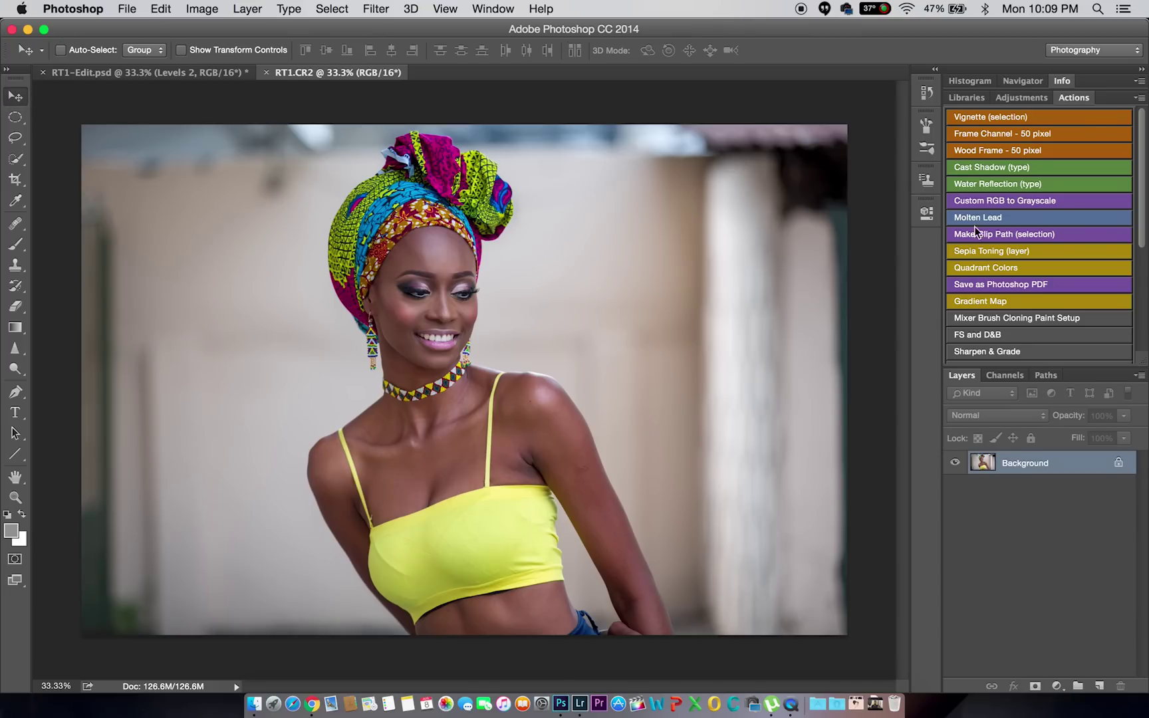
pyautogui.scroll(-10, 1136, 259)
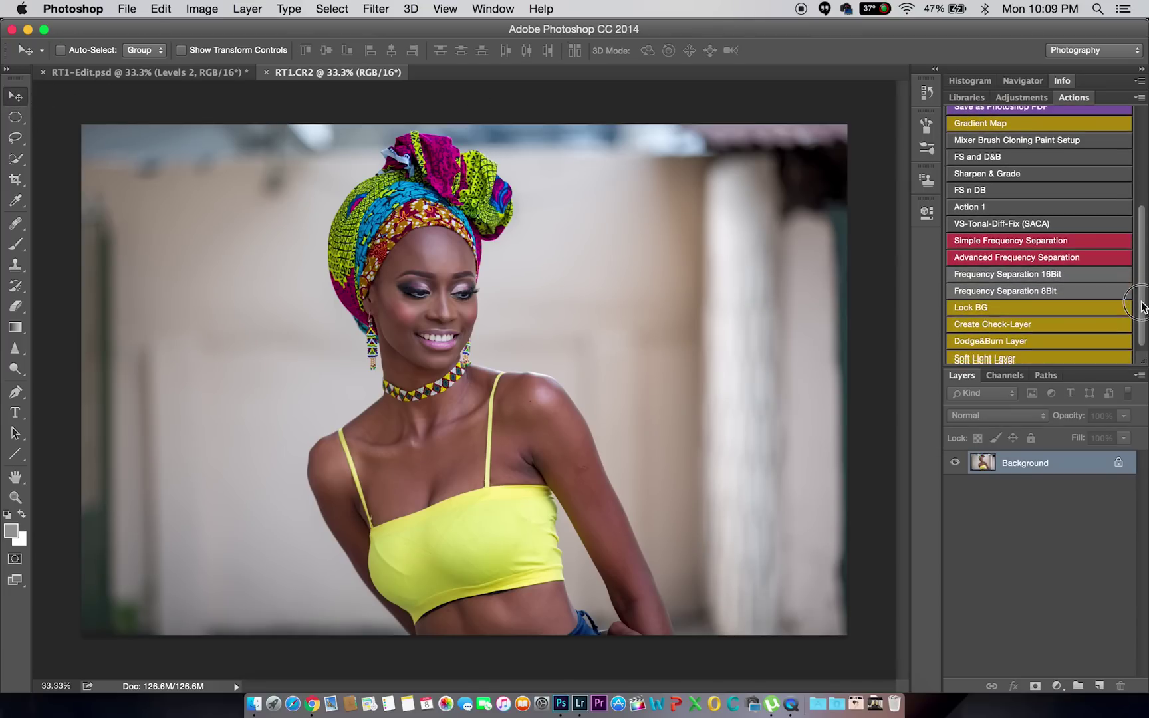
pyautogui.click(981, 259)
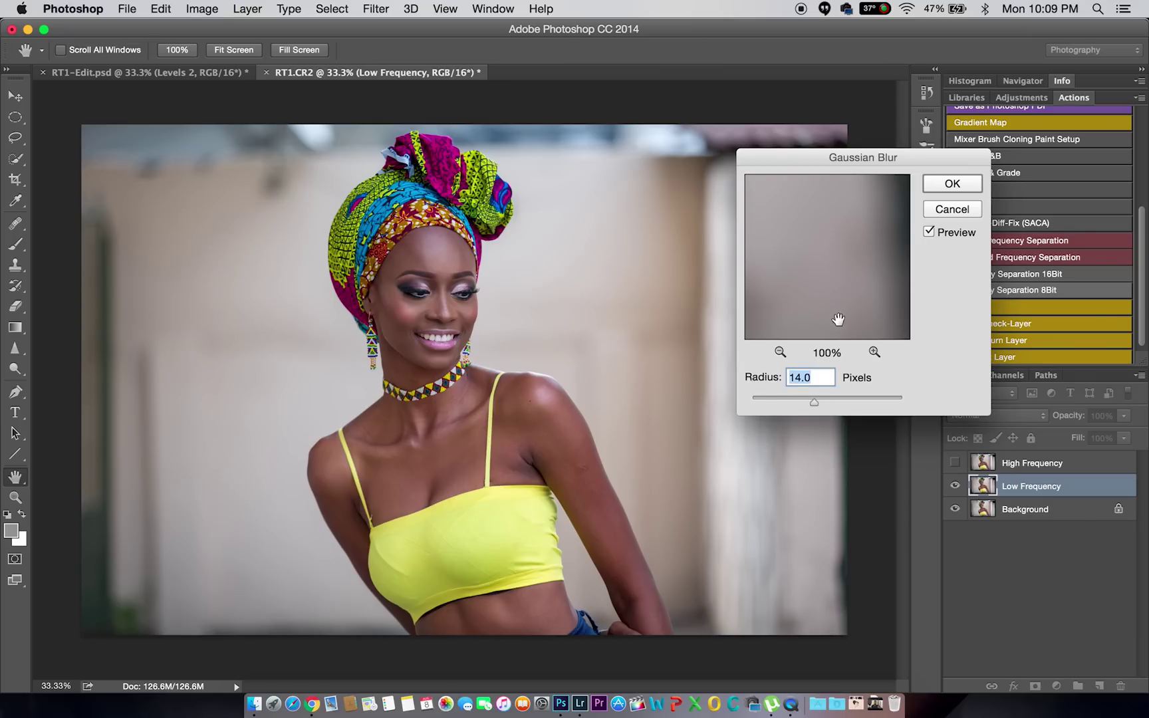
pyautogui.write('9')
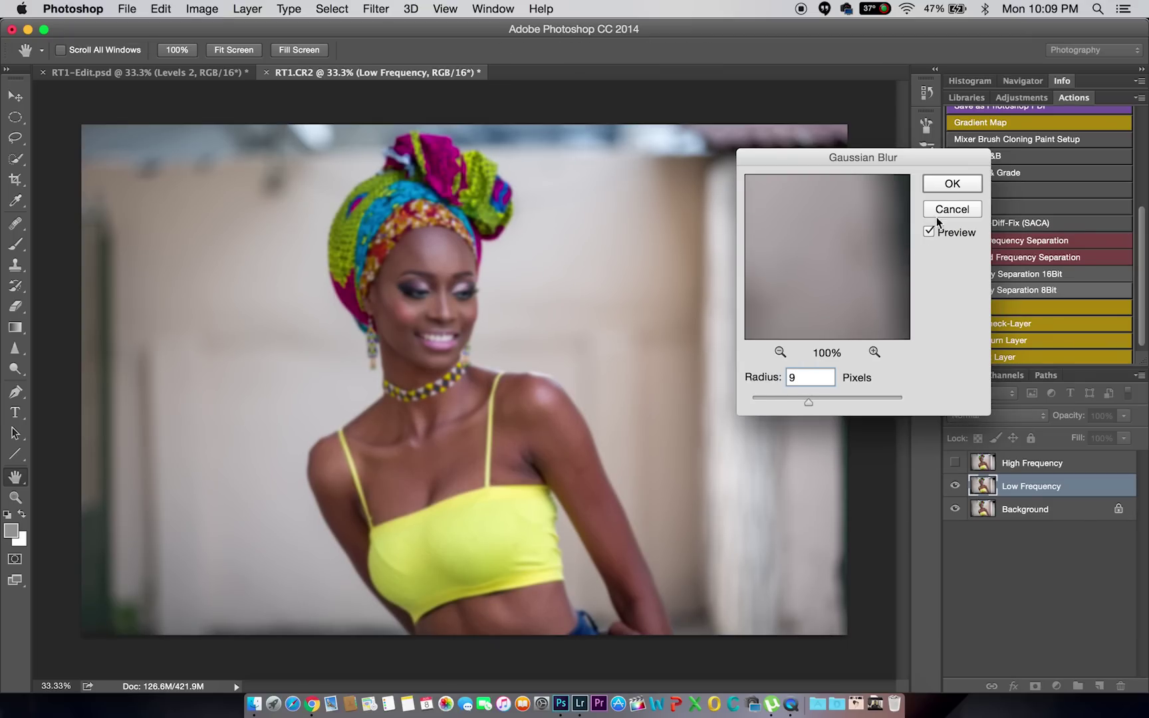
pyautogui.click(950, 184)
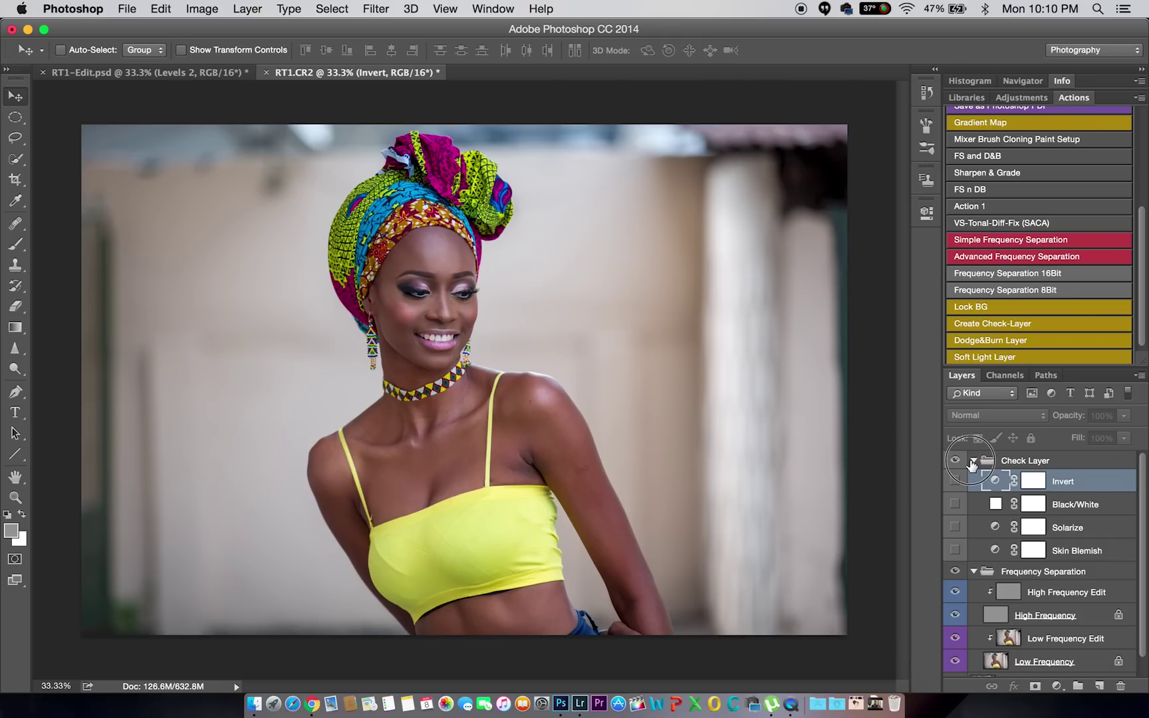
# Step: Expand and collapse the Check Layer group, leaving it collapsed
pyautogui.click(974, 463)
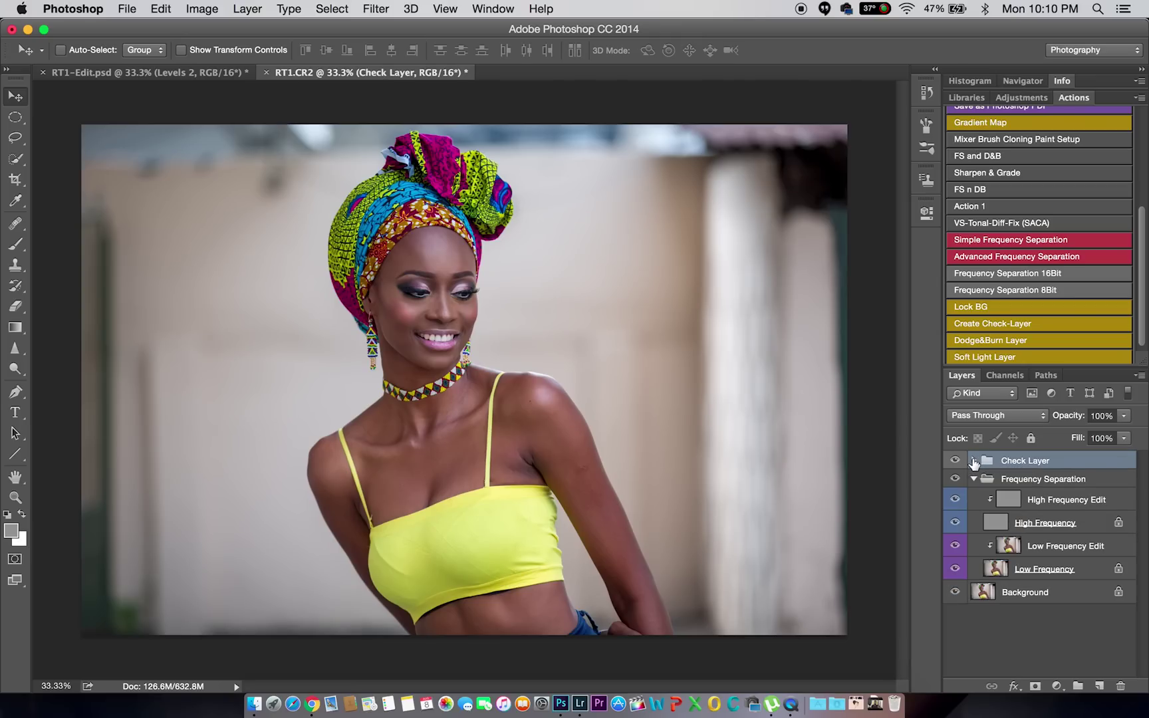
pyautogui.click(973, 462)
pyautogui.click(973, 463)
pyautogui.moveTo(1142, 273)
pyautogui.mouseDown()
pyautogui.moveTo(1142, 213)
pyautogui.moveTo(1141, 272)
pyautogui.mouseUp()
pyautogui.click(974, 462)
pyautogui.click(975, 462)
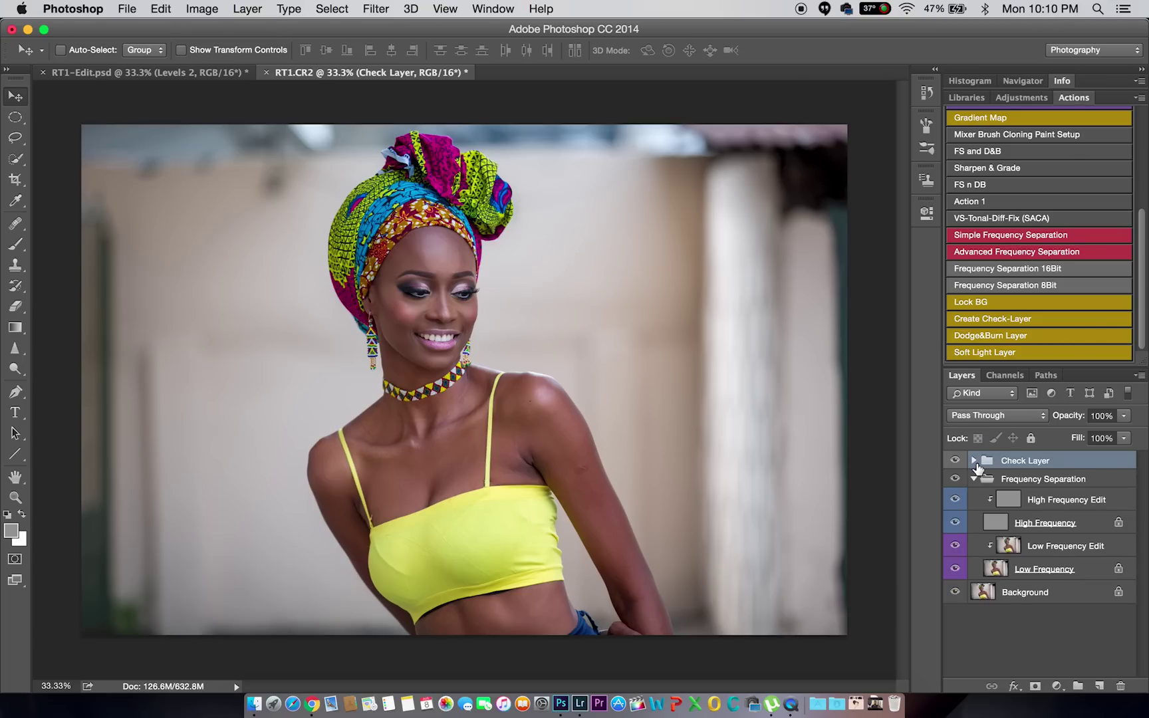
# Step: Target Low Frequency Edit, recheck the Frequency Separation group, and choose the Mixer Brush
pyautogui.click(1059, 555)
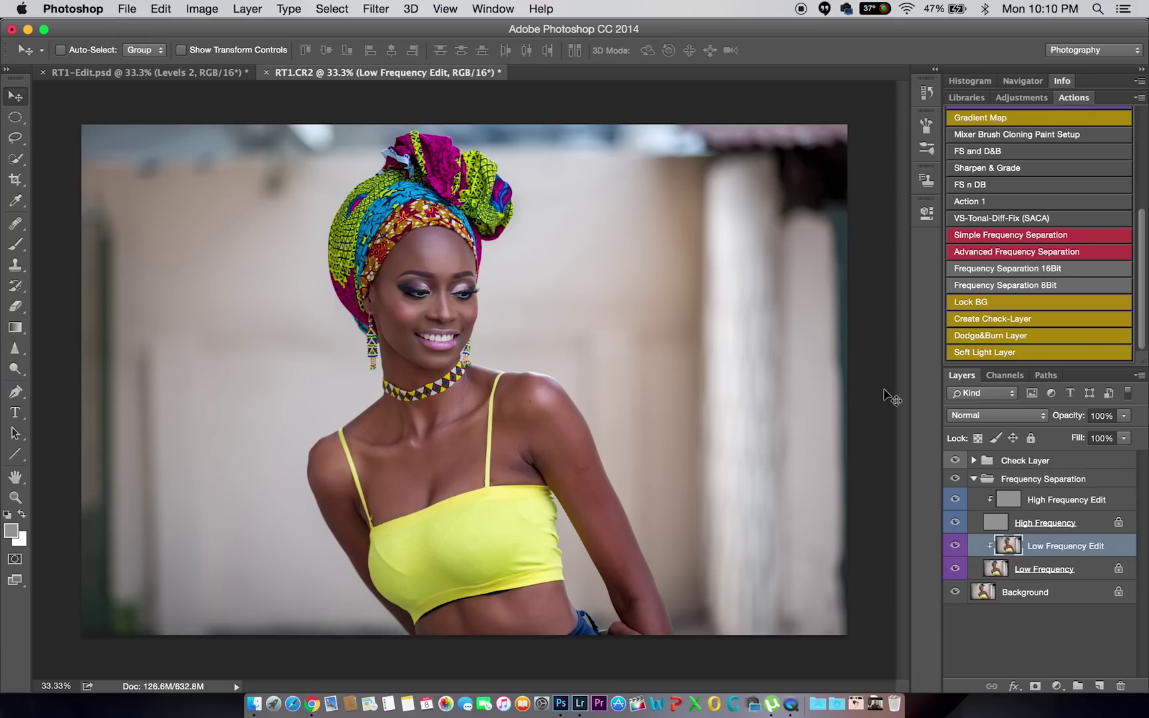
pyautogui.click(976, 479)
pyautogui.click(976, 480)
pyautogui.keyDown('alt'); pyautogui.click(987, 503); pyautogui.keyUp('alt')
pyautogui.moveTo(15, 244); pyautogui.dragTo(69, 285)
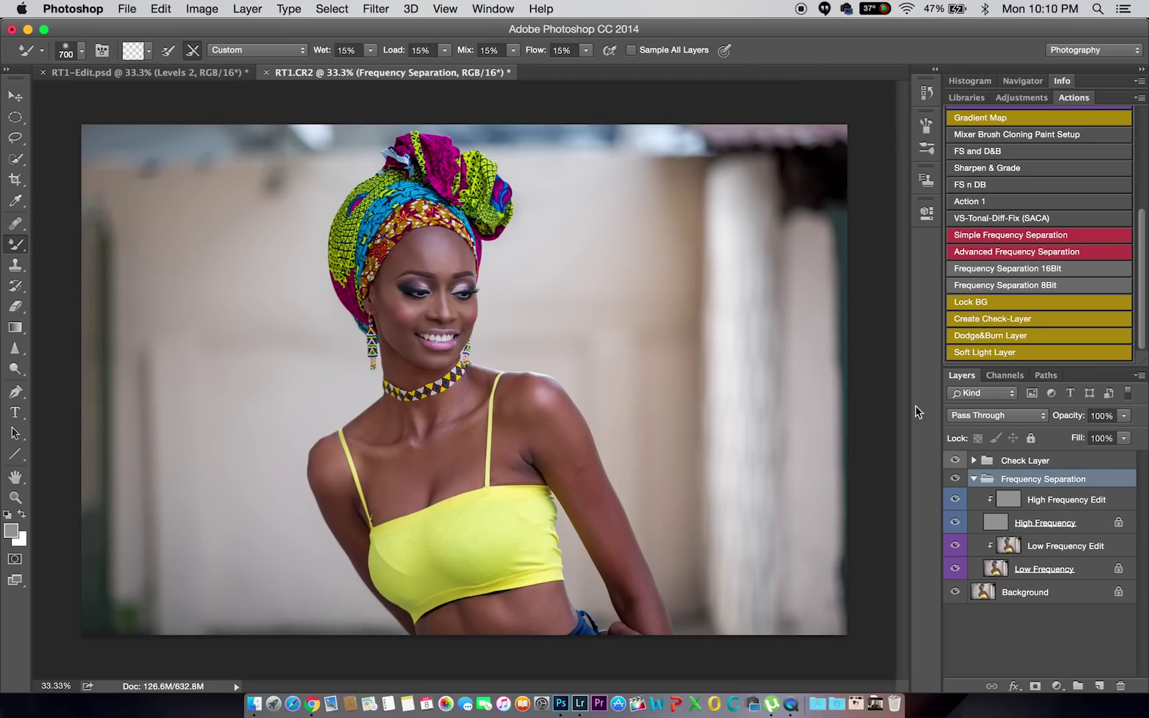
# Step: On Low Frequency Edit, blend the cheek, chin, eyes and forehead at brush sizes 125–200
pyautogui.click(1041, 549)
pyautogui.press('[')
pyautogui.press('[')
pyautogui.press('[')
pyautogui.press('[')
pyautogui.press('[')
pyautogui.press('[')
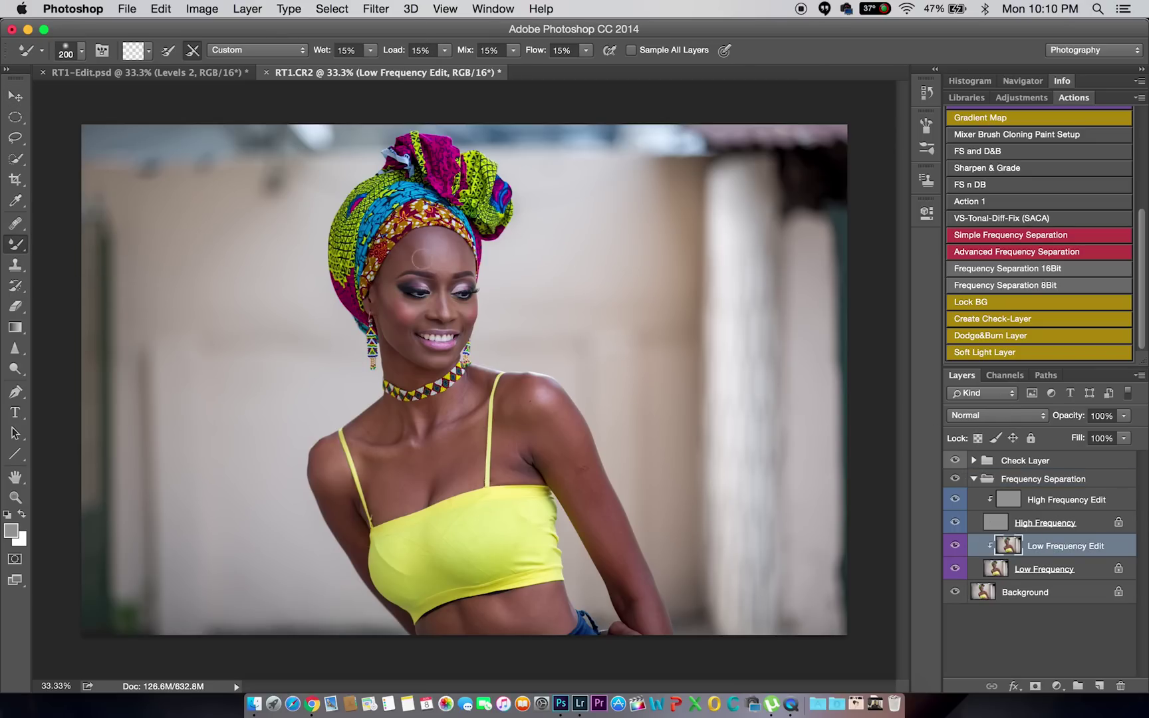
pyautogui.press('[')
pyautogui.press('[')
pyautogui.press('[')
pyautogui.press(']')
pyautogui.press('[')
pyautogui.press(']')
pyautogui.press(']')
pyautogui.press(']')
# Step: Zoom in on the face and blend the neck and upper arm at brush sizes 125–300
pyautogui.press('z')
pyautogui.click(472, 365)
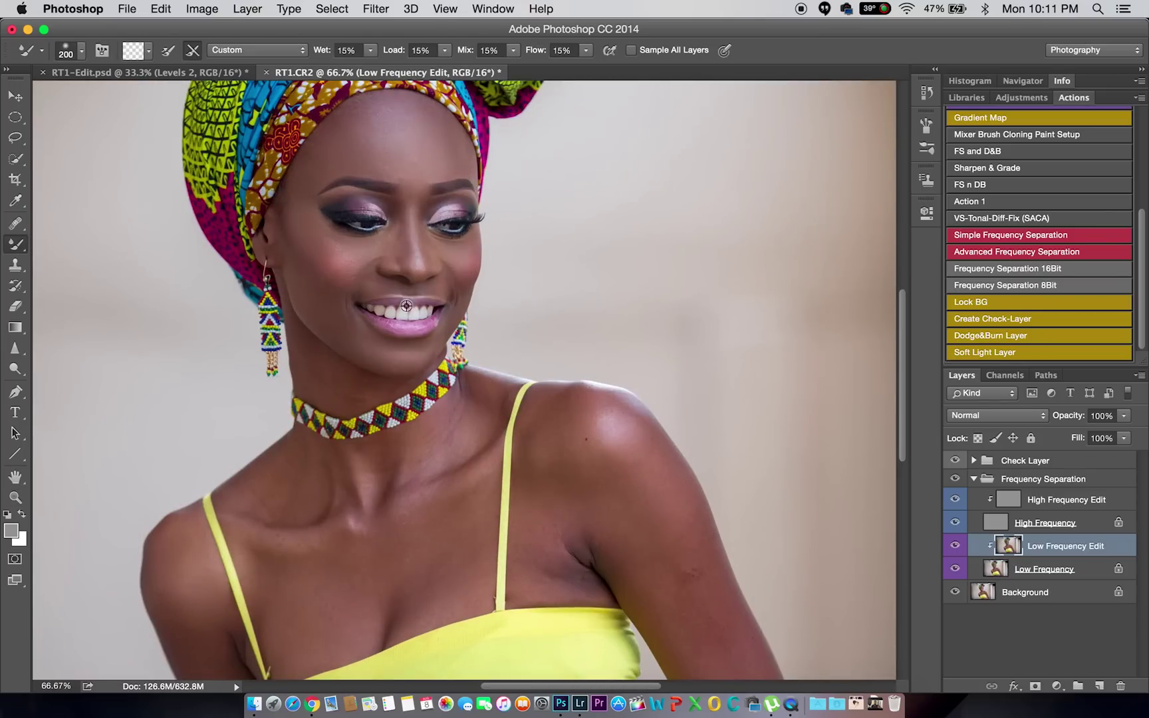
pyautogui.press('z')
pyautogui.click(398, 279)
pyautogui.keyDown('alt'); pyautogui.click(372, 332); pyautogui.keyUp('alt')
pyautogui.press(']')
pyautogui.press(']')
pyautogui.press('[')
pyautogui.press('[')
pyautogui.press('[')
pyautogui.press('[')
pyautogui.press('[')
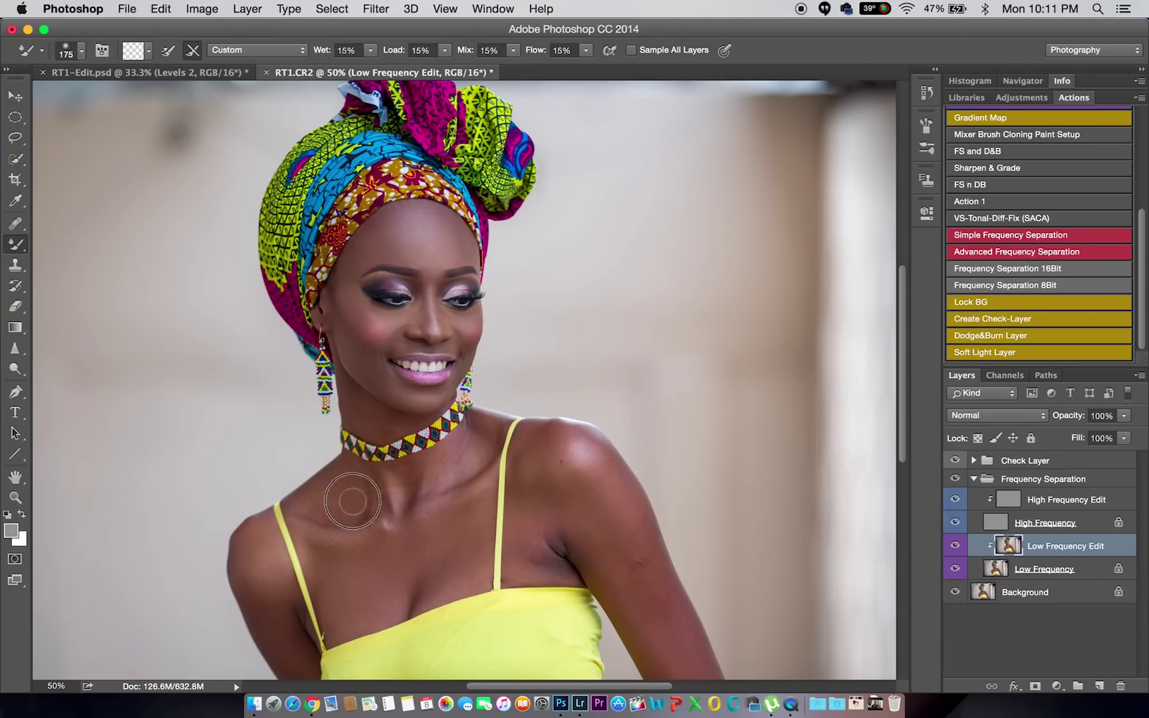
pyautogui.press(']')
pyautogui.press(']')
pyautogui.press(']')
pyautogui.press(']')
pyautogui.press('[')
pyautogui.press('[')
pyautogui.press('[')
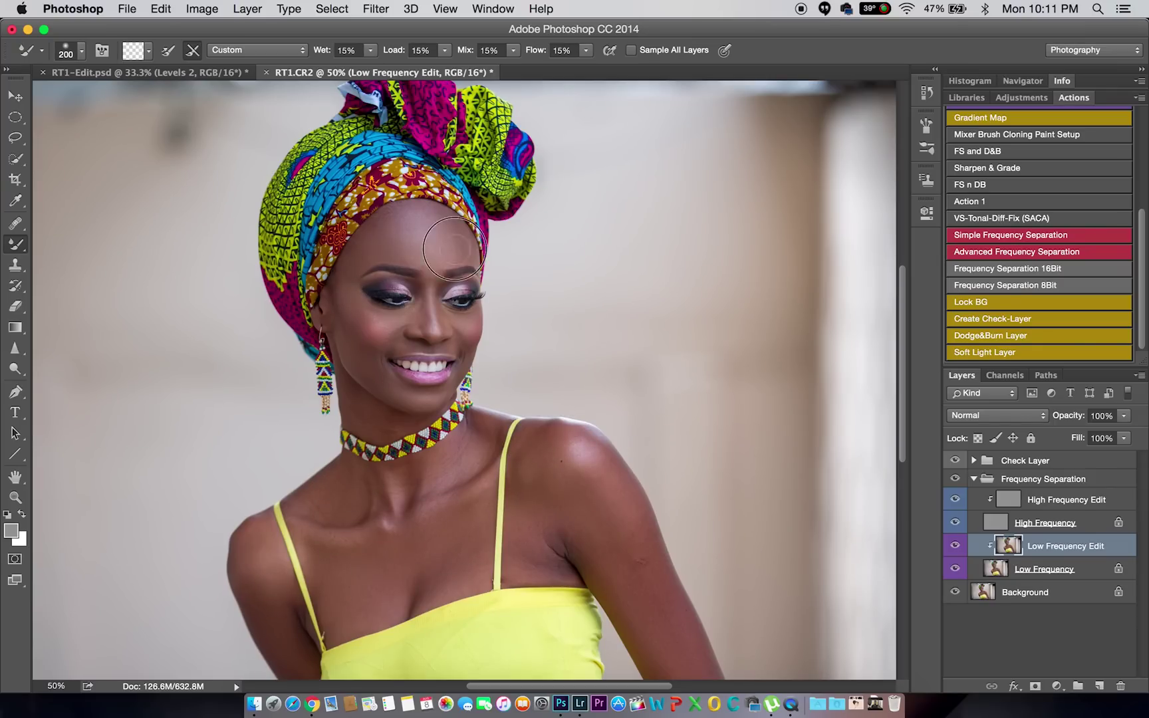
# Step: Zoom out to blend the wider skin at sizes 300 and 100, then select High Frequency Edit
pyautogui.press('super+minus')
pyautogui.press('super+minus')
pyautogui.press('super+minus')
pyautogui.press(']')
pyautogui.press(']')
pyautogui.press(']')
pyautogui.press(']')
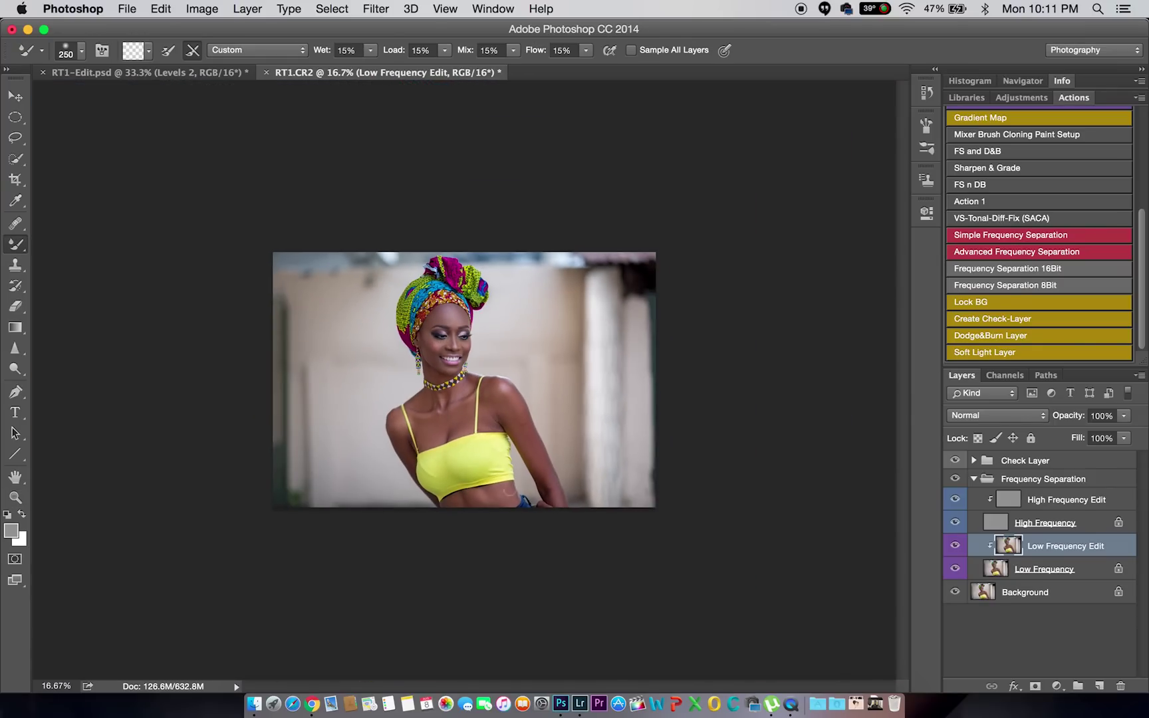
pyautogui.press('[')
pyautogui.press('[')
pyautogui.press('[')
pyautogui.press('[')
pyautogui.press('[')
pyautogui.press('[')
pyautogui.press('super+equal')
pyautogui.press('super+equal')
pyautogui.press('super+equal')
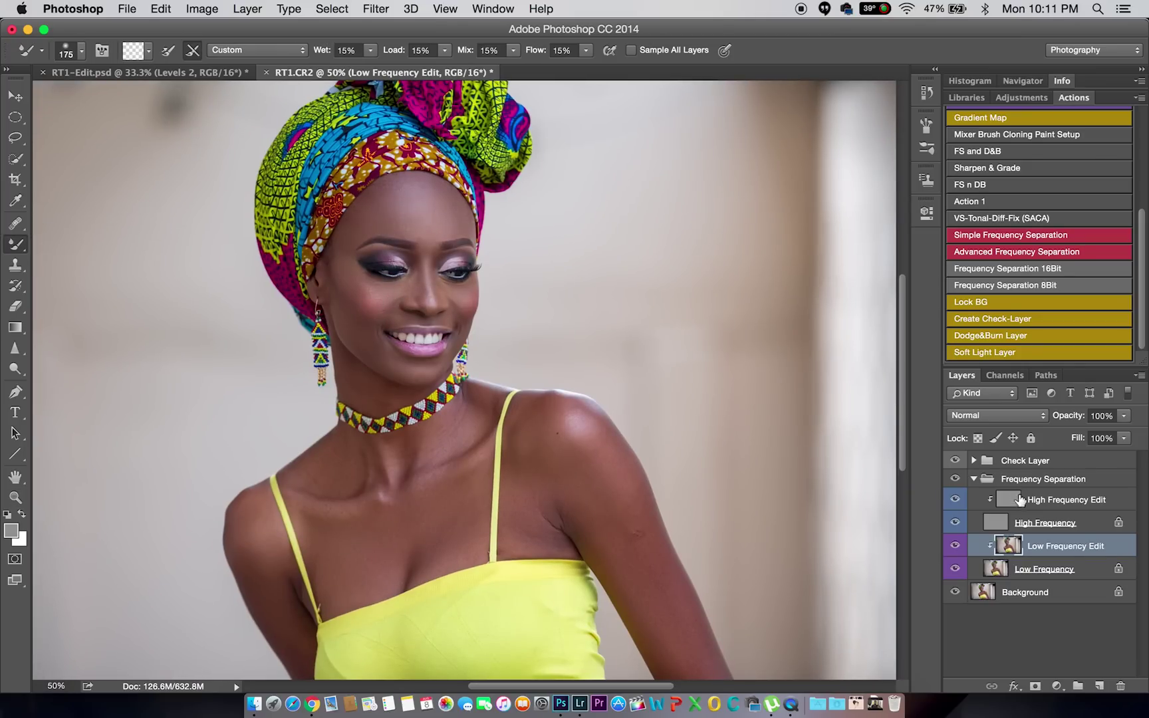
pyautogui.click(1019, 500)
# Step: Pick the Clone Stamp, zoom to 200% and sample clean skin texture near the chin
pyautogui.press('s')
pyautogui.press('super+equal')
pyautogui.press('super+equal')
pyautogui.press('super+equal')
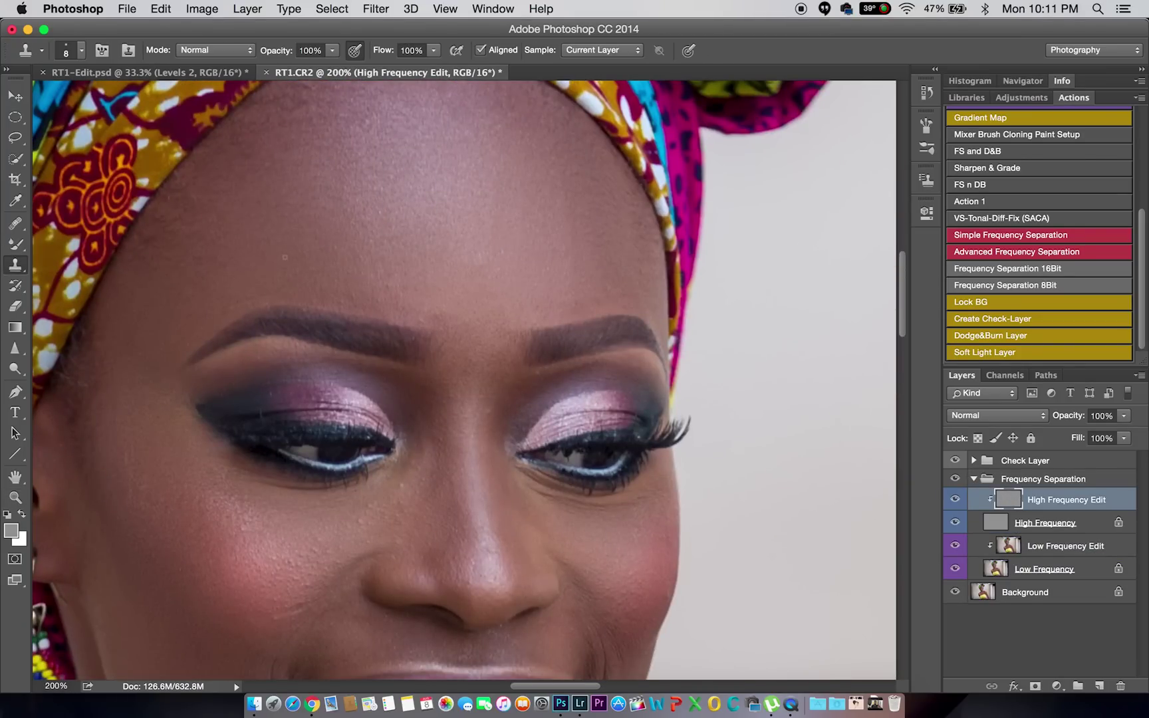
pyautogui.scroll(-5, 464, 379)
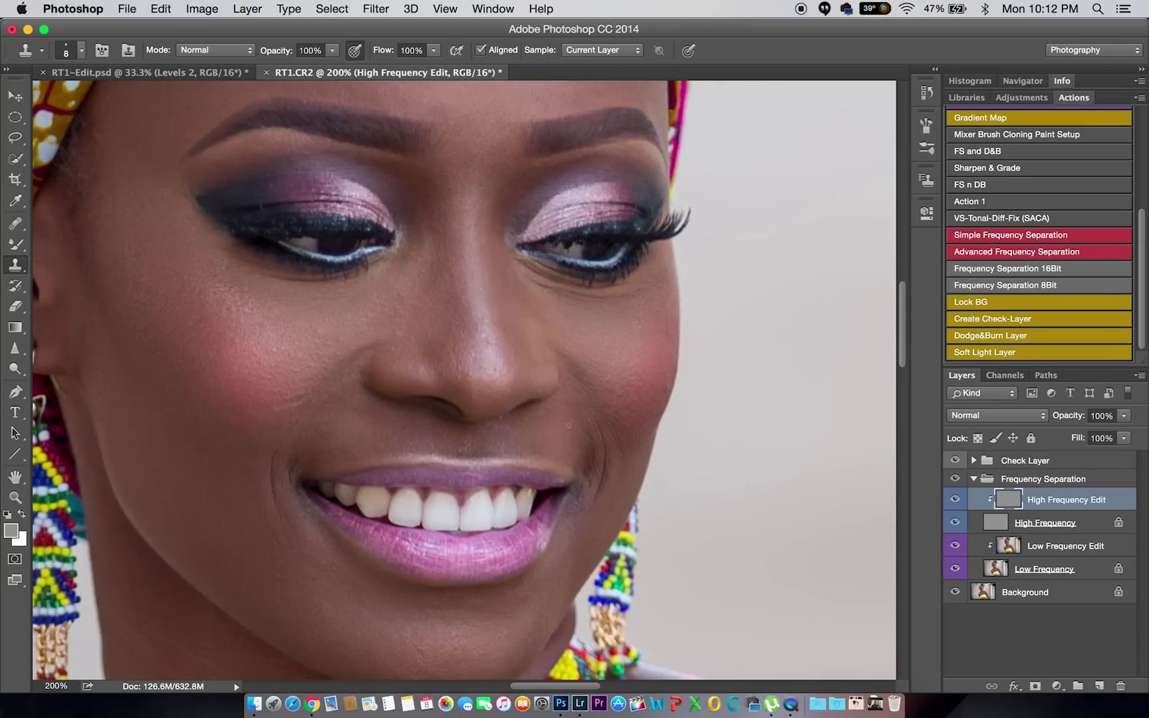
pyautogui.scroll(-4, 312, 366)
pyautogui.keyDown('alt'); pyautogui.click(306, 444); pyautogui.keyUp('alt')
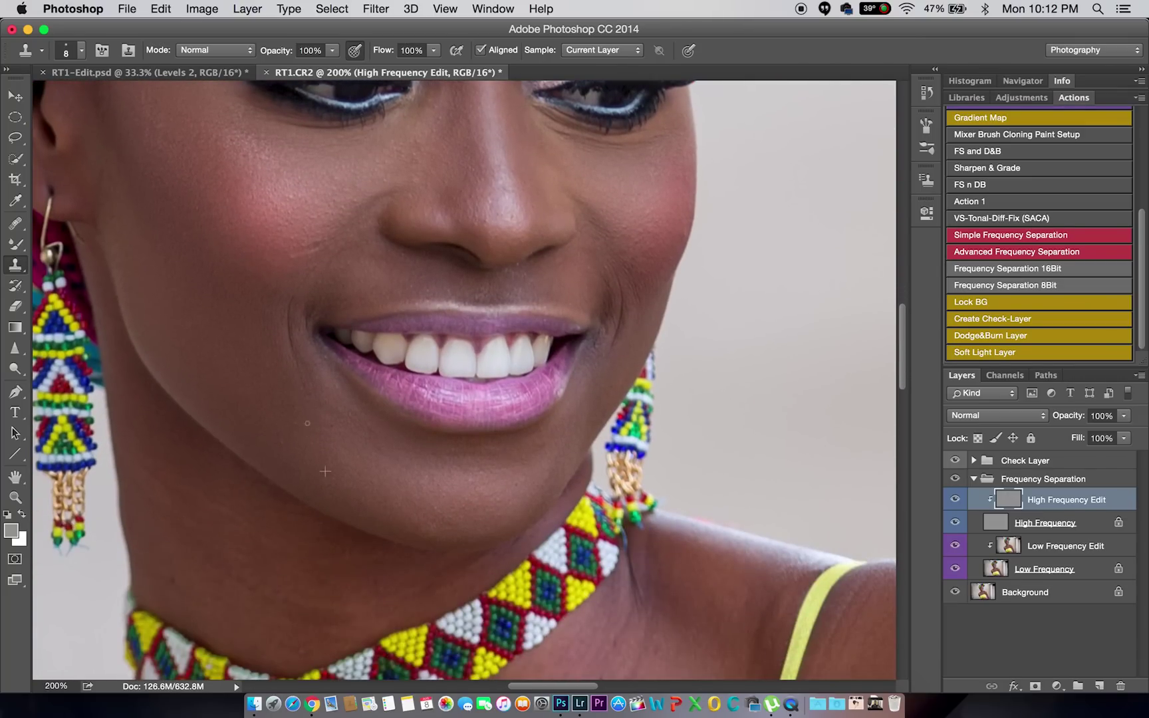
pyautogui.scroll(-8, 319, 369)
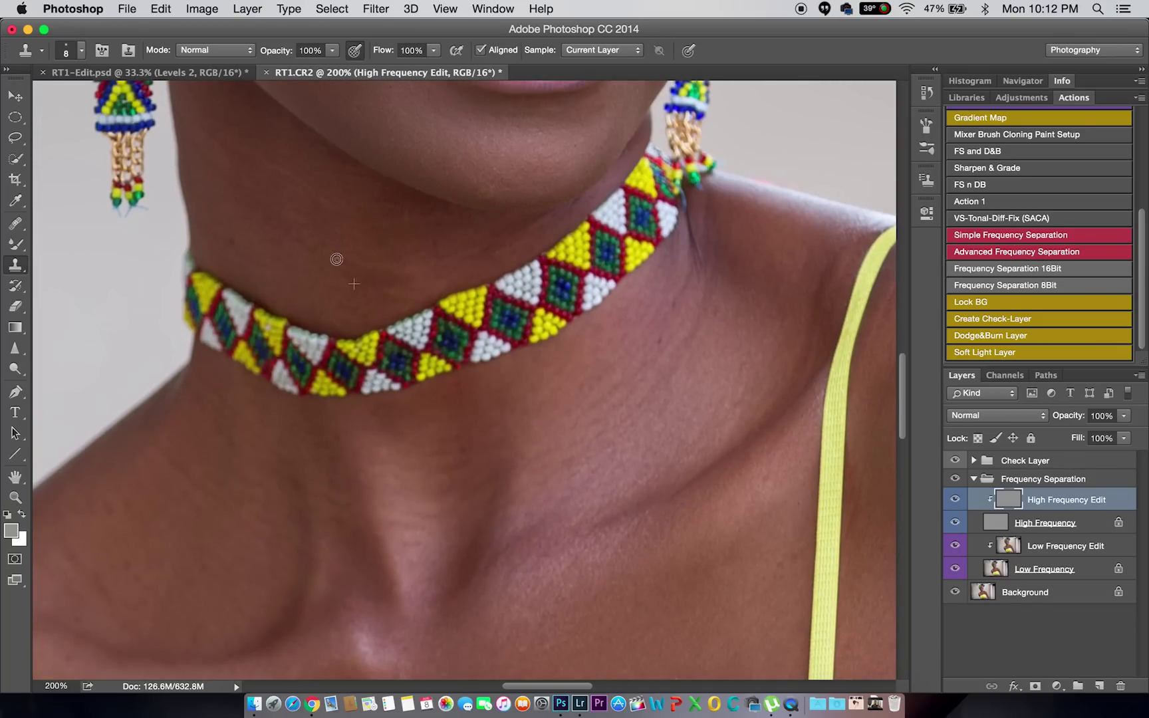
# Step: Fit the photo on screen and zoom into the eye area to inspect the skin retouch
pyautogui.press('z')
pyautogui.scroll(1, 476, 368)
pyautogui.press('super+0')
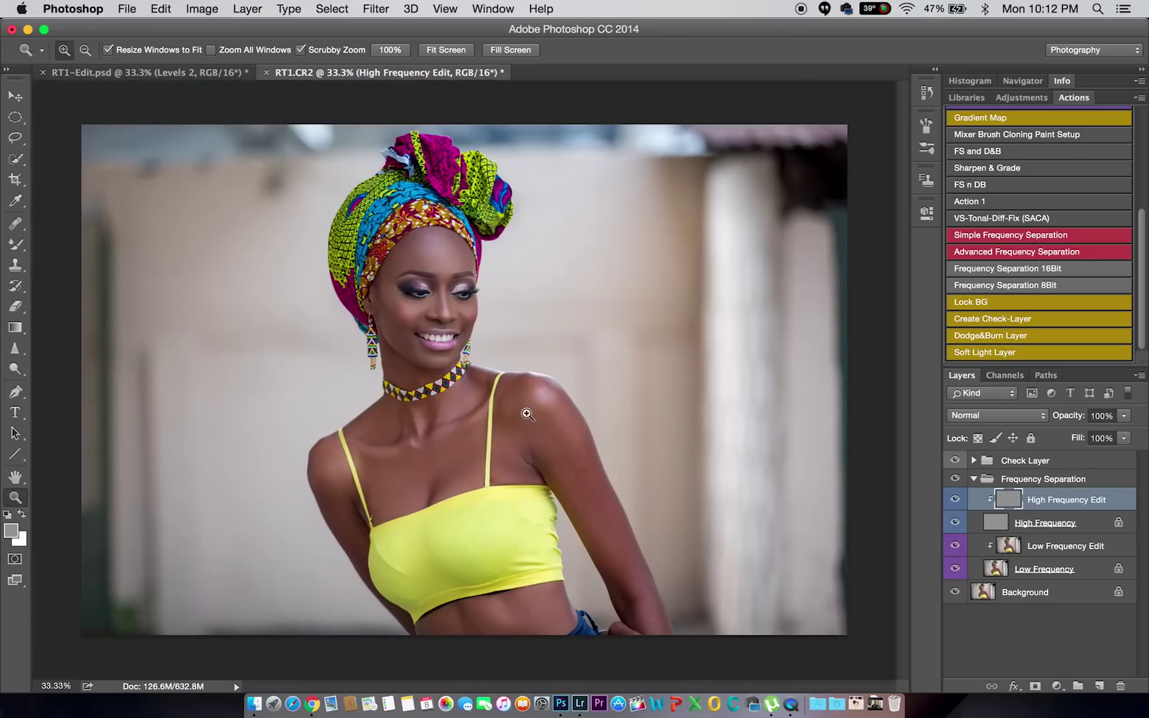
pyautogui.moveTo(527, 414)
pyautogui.mouseDown()
pyautogui.moveTo(585, 414)
pyautogui.moveTo(519, 414)
pyautogui.mouseUp()
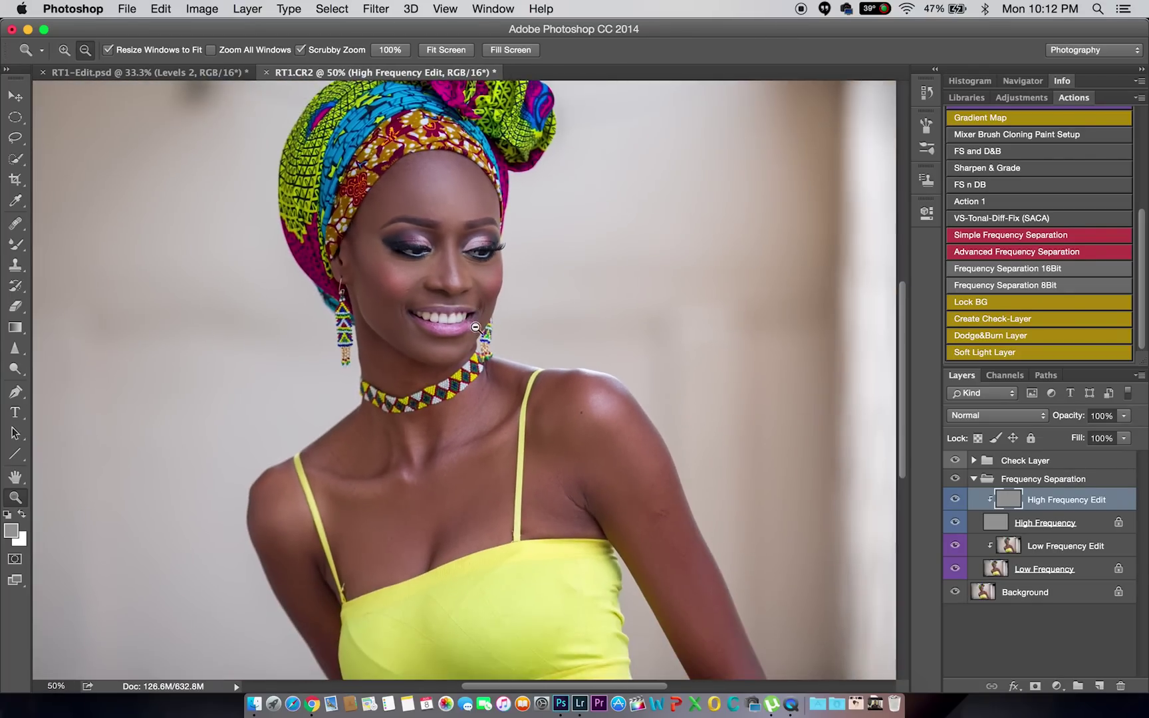
pyautogui.press('super+0')
# Step: Hide the Frequency Separation group to compare, collapse it, and run the Dodge&Burn Layer action
pyautogui.press('s')
pyautogui.click(973, 478)
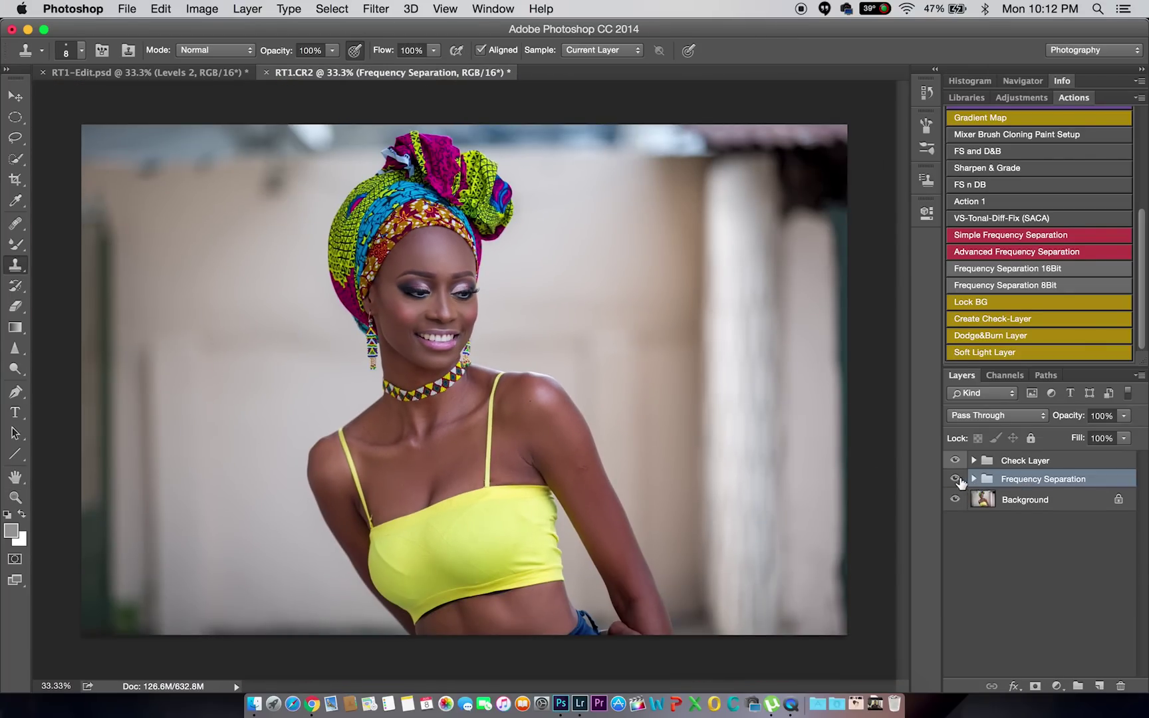
pyautogui.click(953, 478)
pyautogui.click(973, 478)
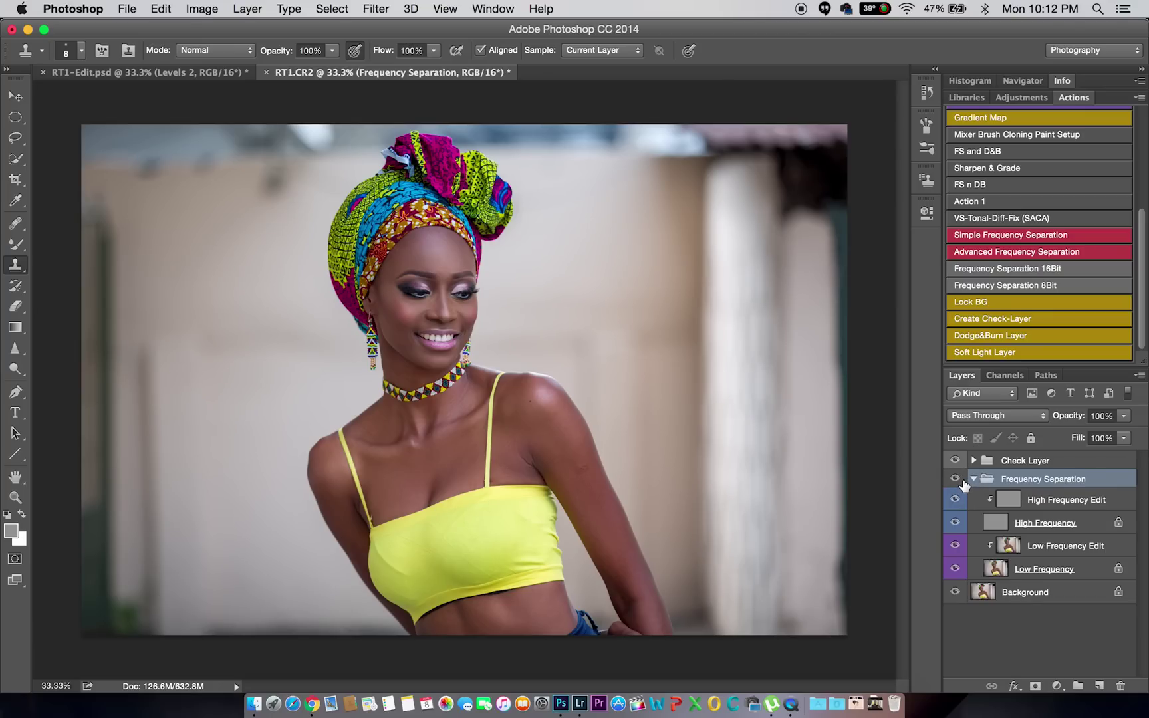
pyautogui.click(973, 478)
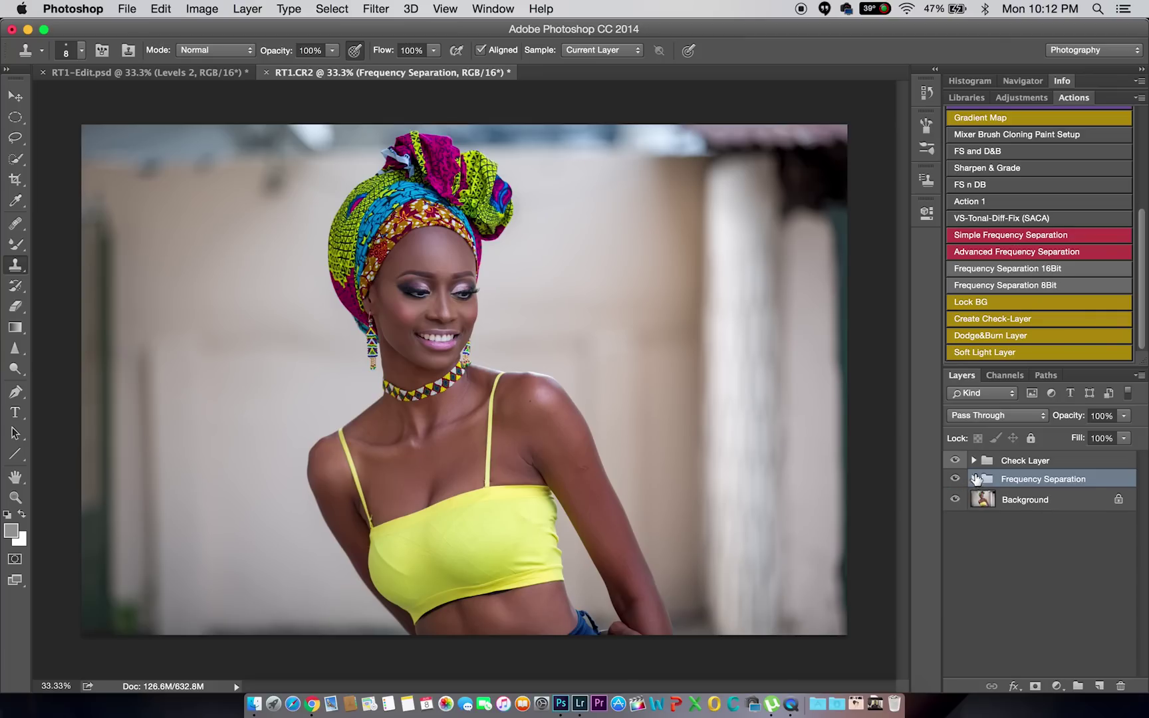
pyautogui.click(999, 335)
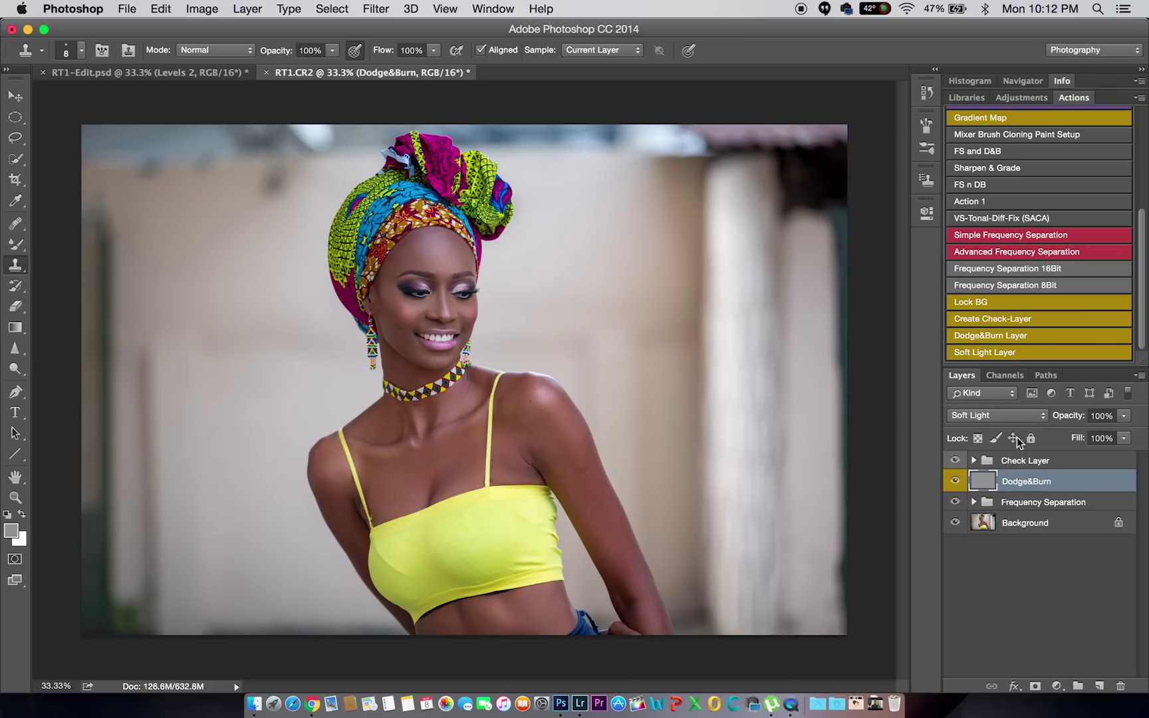
# Step: Add a second Soft Light layer and rename the lower layer Burn
pyautogui.click(992, 349)
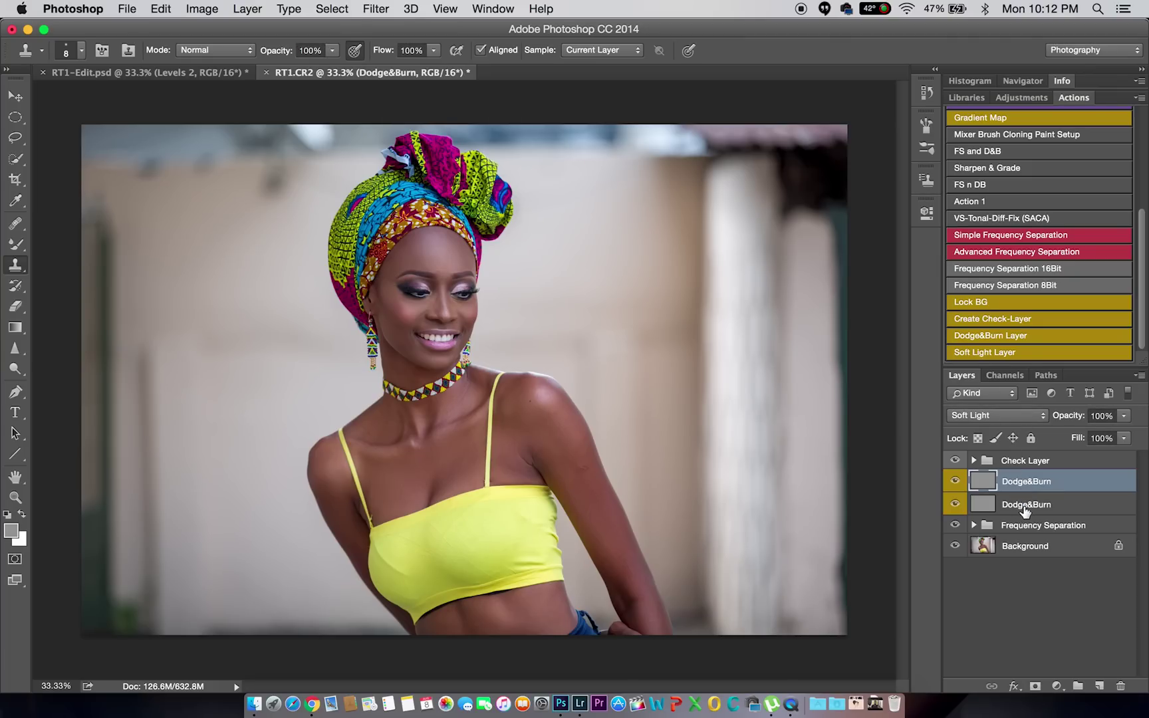
pyautogui.doubleClick(1029, 505)
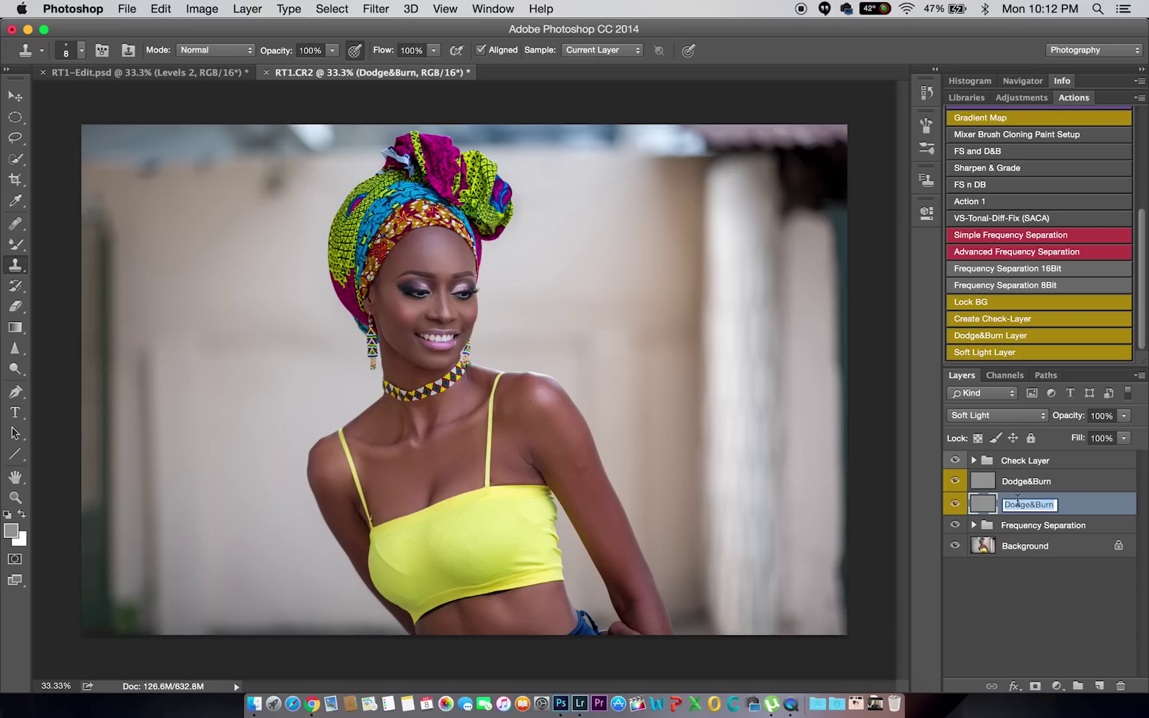
pyautogui.write('Burnn')
pyautogui.press('BackSpace')
pyautogui.press('Return')
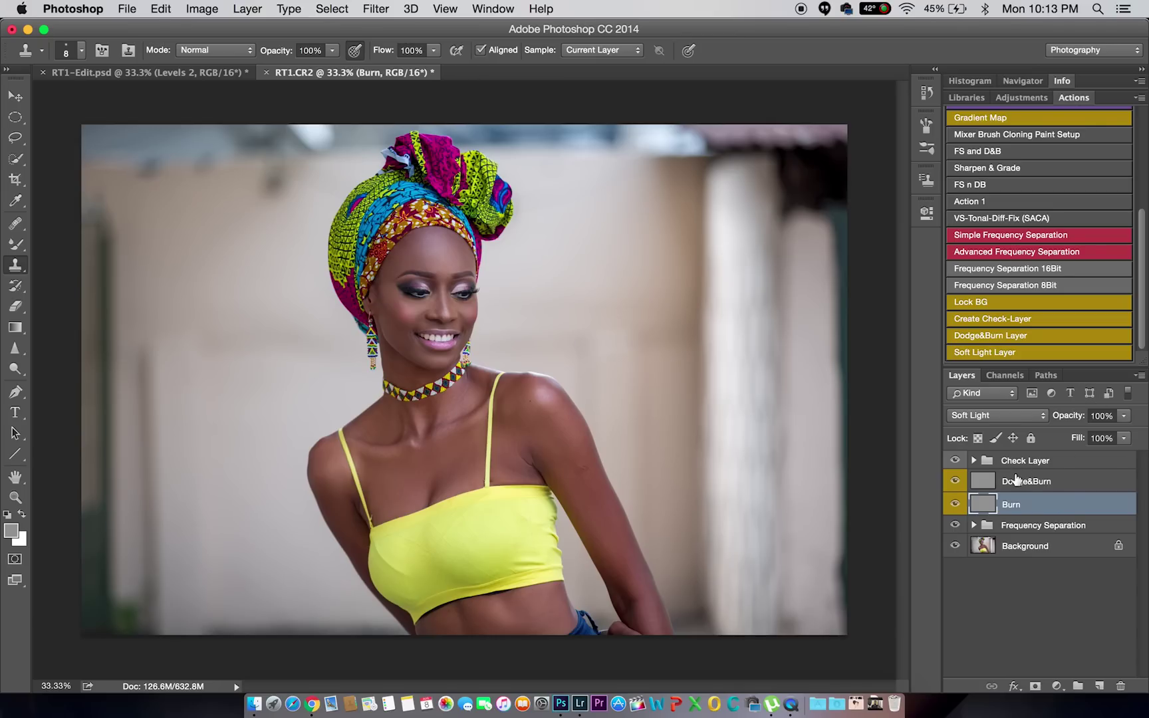
# Step: Rename the upper Soft Light layer Dodge, then select the Burn layer
pyautogui.click(1016, 481)
pyautogui.doubleClick(1015, 481)
pyautogui.write('Dodge')
pyautogui.press('Return')
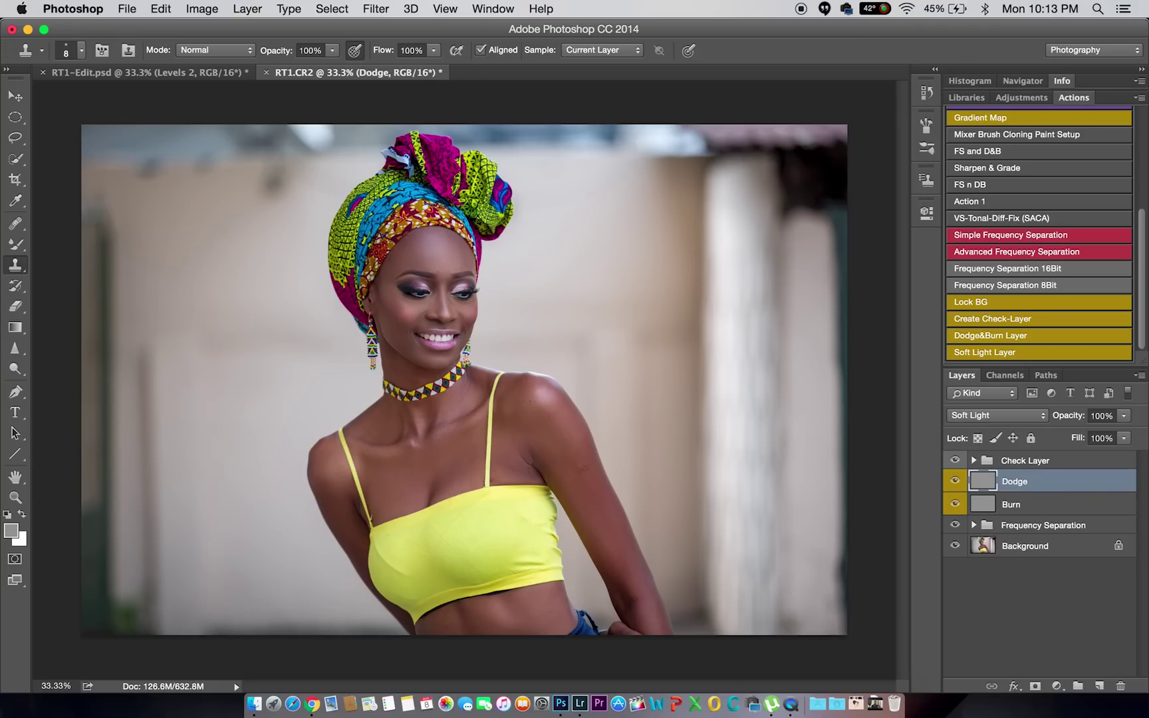
pyautogui.click(1018, 504)
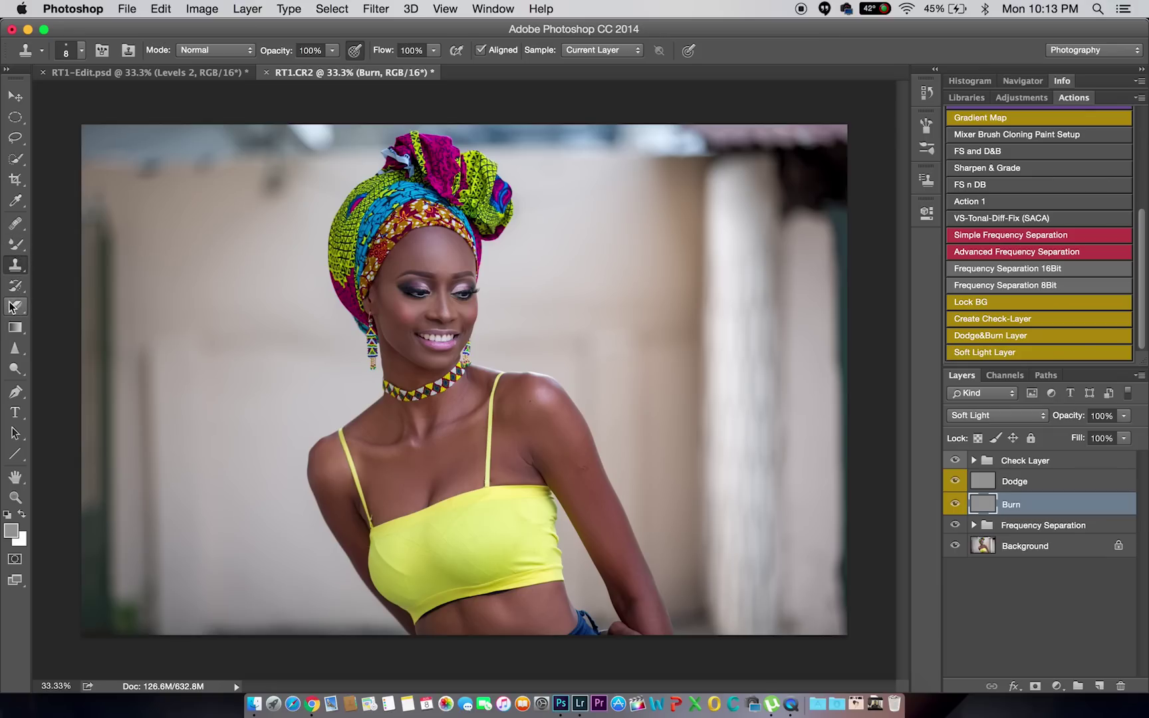
# Step: With the Burn Tool, zoom in and darken the temple, forehead and left cheek
pyautogui.click(17, 371)
pyautogui.moveTo(16, 370); pyautogui.dragTo(66, 380)
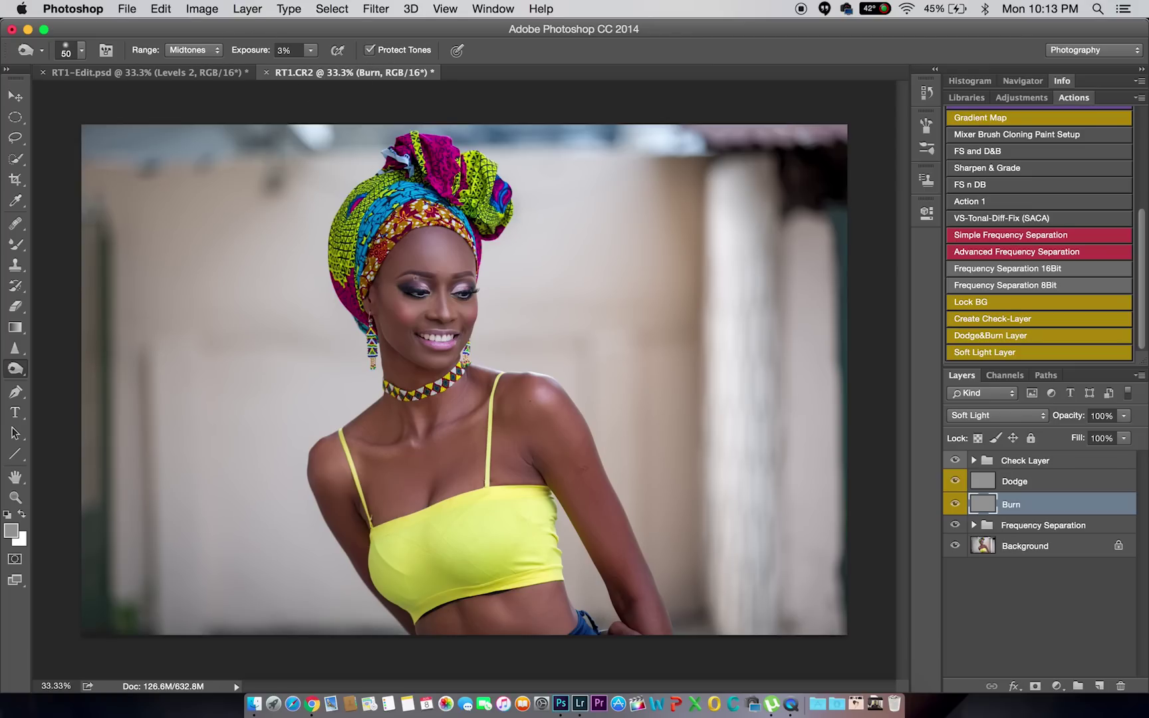
pyautogui.click(442, 343)
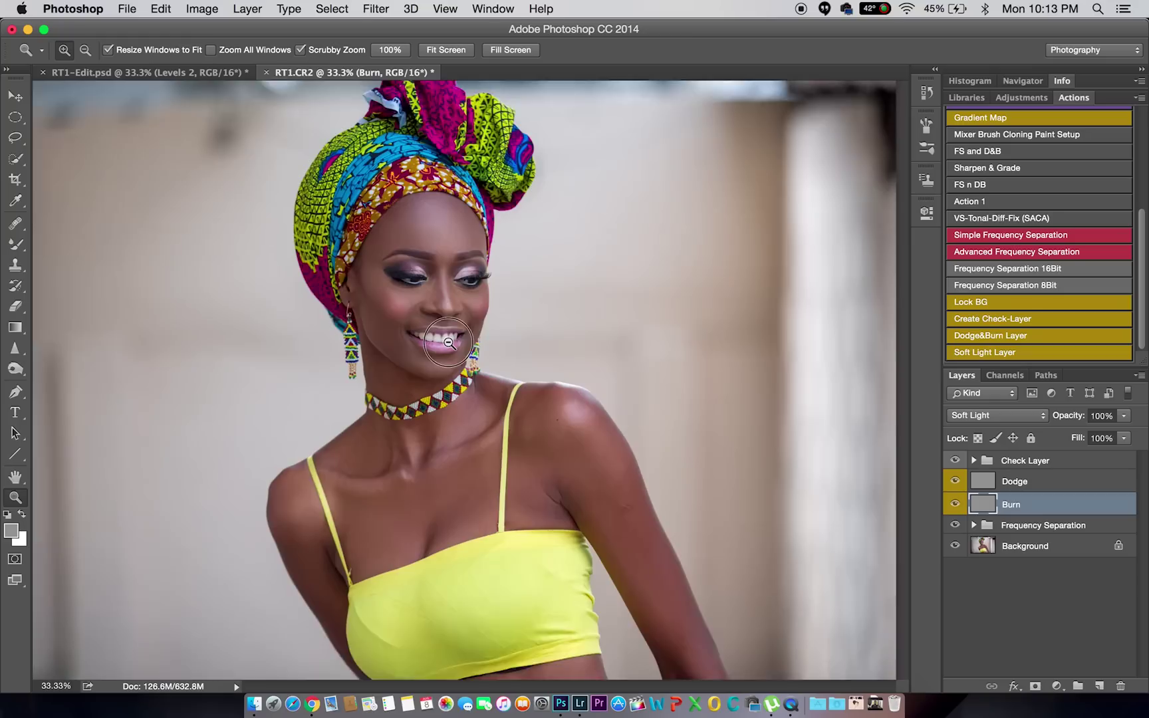
pyautogui.click(442, 342)
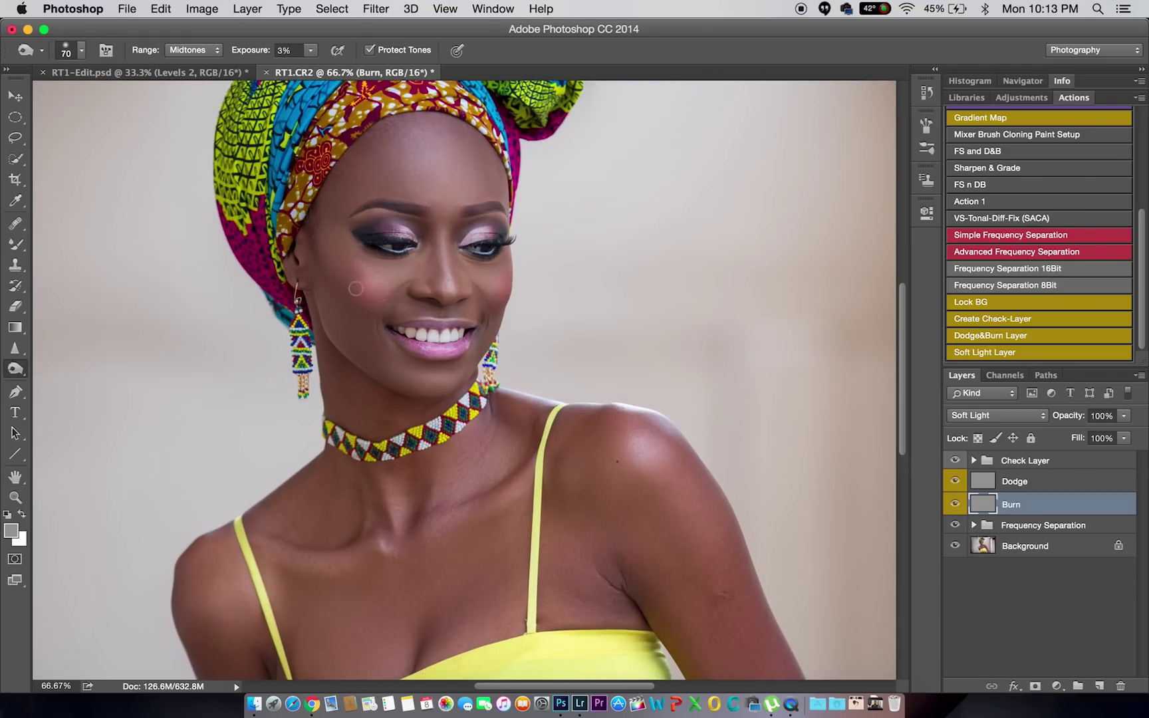
pyautogui.press(']')
pyautogui.press(']')
pyautogui.press(']')
pyautogui.press(']')
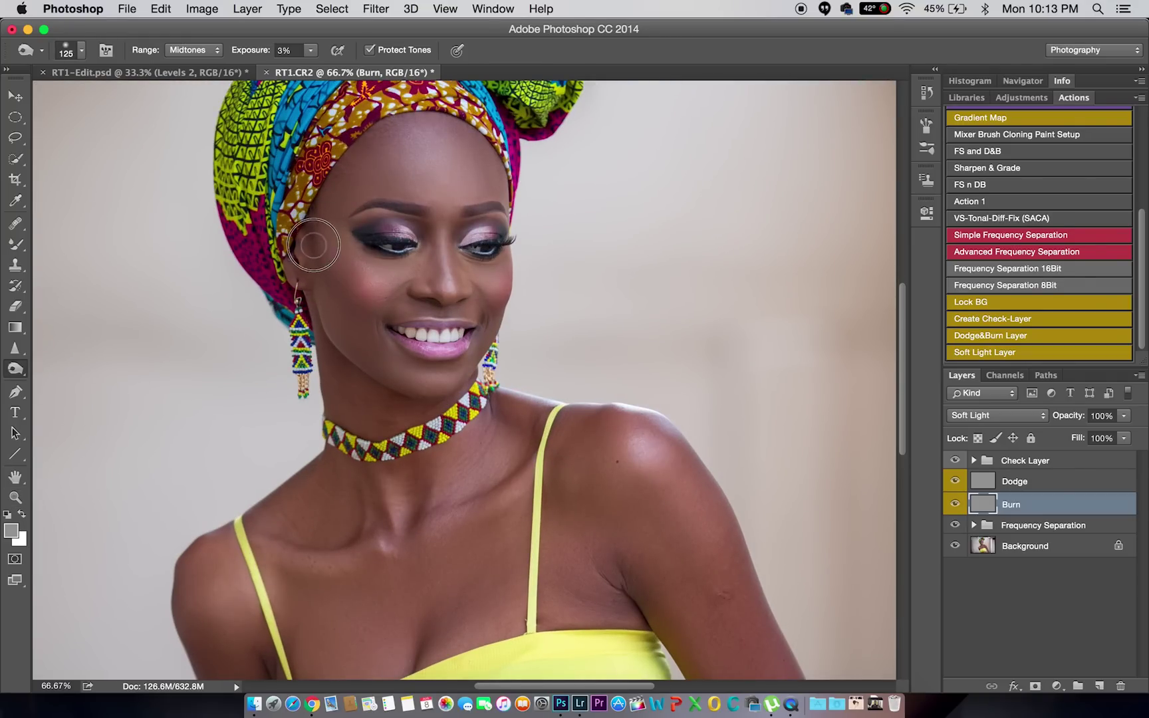
pyautogui.press(']')
pyautogui.press(']')
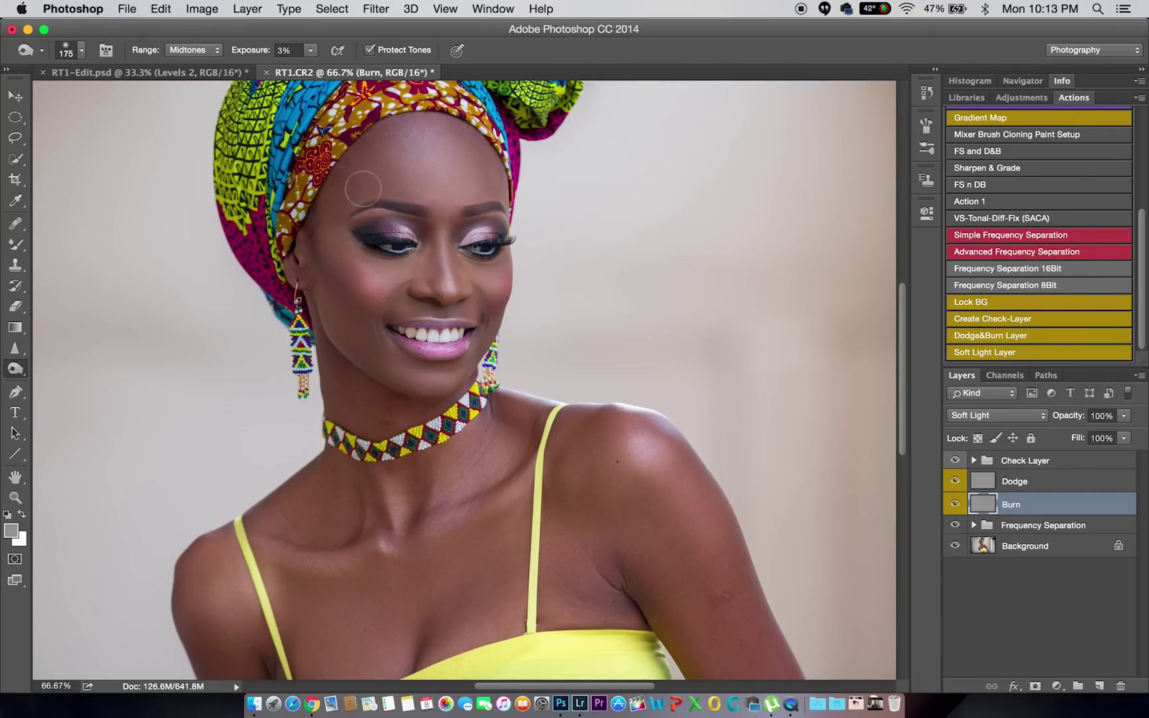
pyautogui.moveTo(464, 151); pyautogui.dragTo(495, 179)
# Step: Burn shadows on the chest and neck, resizing the brush for chin, cheek and brow
pyautogui.press('[')
pyautogui.press('[')
pyautogui.press('[')
pyautogui.press('[')
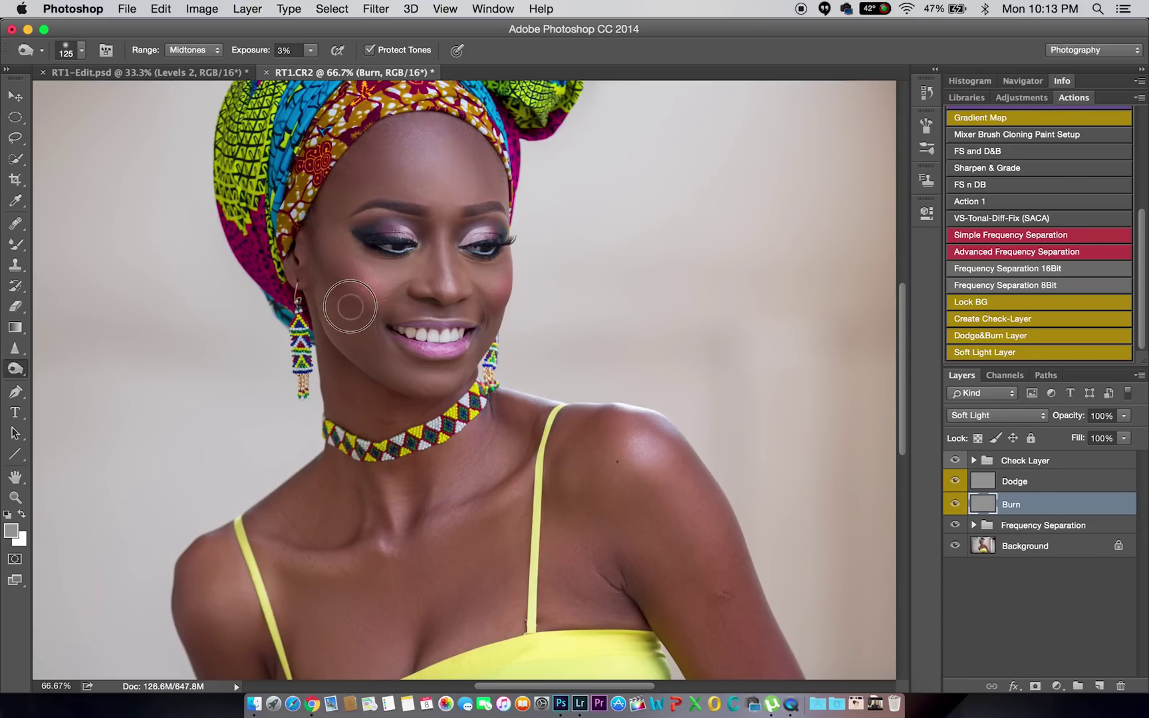
pyautogui.press('[')
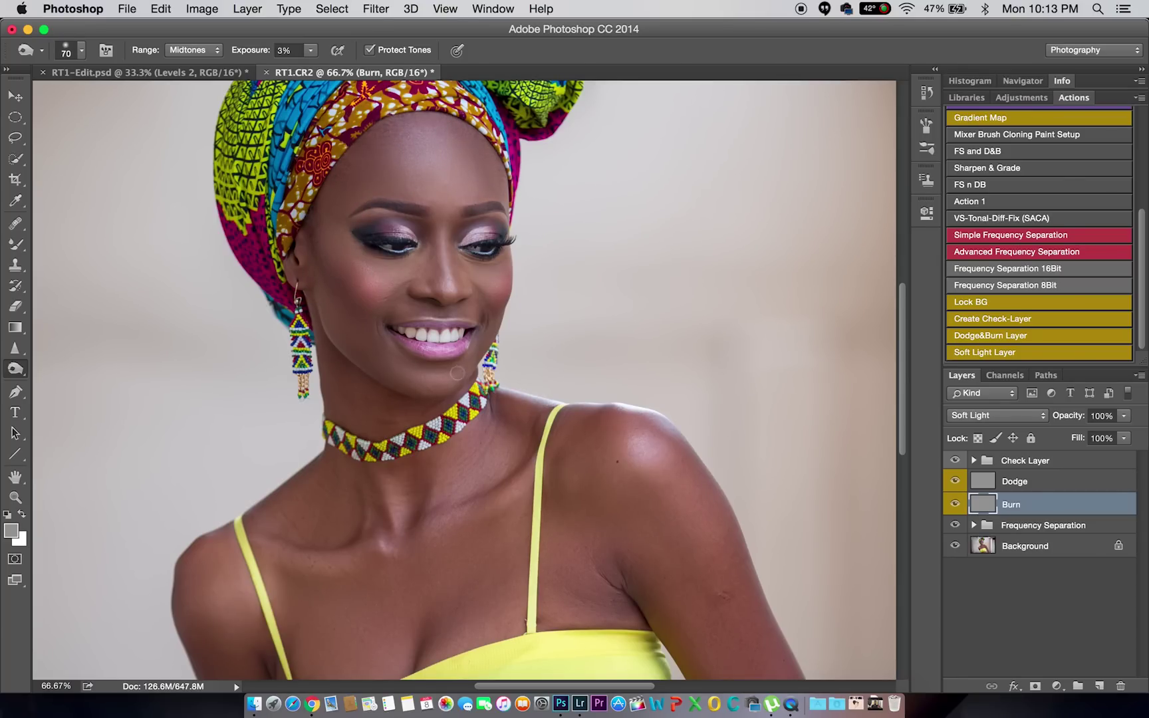
pyautogui.press(']')
pyautogui.press(']')
pyautogui.press(']')
pyautogui.press(']')
pyautogui.press(']')
pyautogui.press('[')
pyautogui.press('[')
pyautogui.press('[')
pyautogui.press('[')
pyautogui.press('[')
pyautogui.press(']')
pyautogui.press(']')
pyautogui.press(']')
pyautogui.moveTo(332, 584)
pyautogui.mouseDown()
pyautogui.moveTo(426, 532)
pyautogui.moveTo(416, 507)
pyautogui.moveTo(369, 518)
pyautogui.moveTo(305, 601)
pyautogui.mouseUp()
pyautogui.press(']')
pyautogui.press(']')
pyautogui.moveTo(688, 585); pyautogui.dragTo(578, 455)
pyautogui.press(']')
pyautogui.press(']')
pyautogui.press(']')
# Step: Darken the shadows near the collarbone, armpit and waist
pyautogui.scroll(-5, 532, 392)
pyautogui.press('[')
pyautogui.press('[')
pyautogui.press('[')
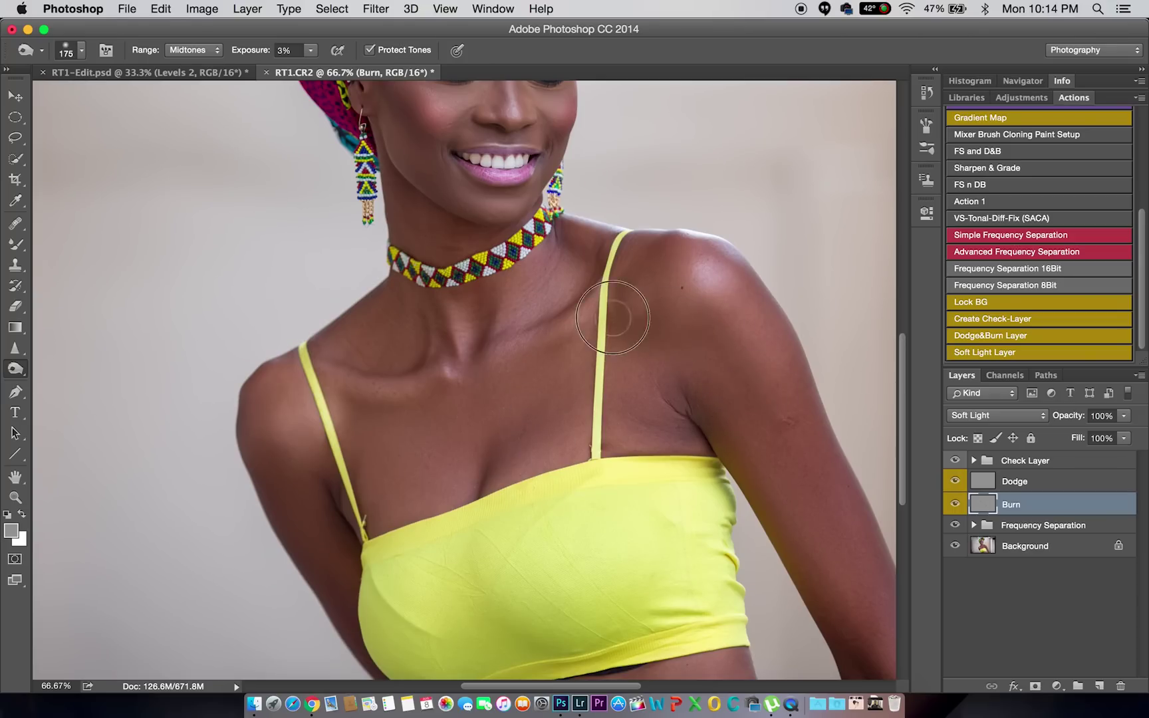
pyautogui.moveTo(358, 405)
pyautogui.mouseDown()
pyautogui.moveTo(421, 331)
pyautogui.moveTo(457, 342)
pyautogui.moveTo(483, 319)
pyautogui.moveTo(539, 367)
pyautogui.mouseUp()
pyautogui.press(']')
pyautogui.press(']')
pyautogui.moveTo(667, 406); pyautogui.dragTo(691, 439)
pyautogui.scroll(-10, 791, 445)
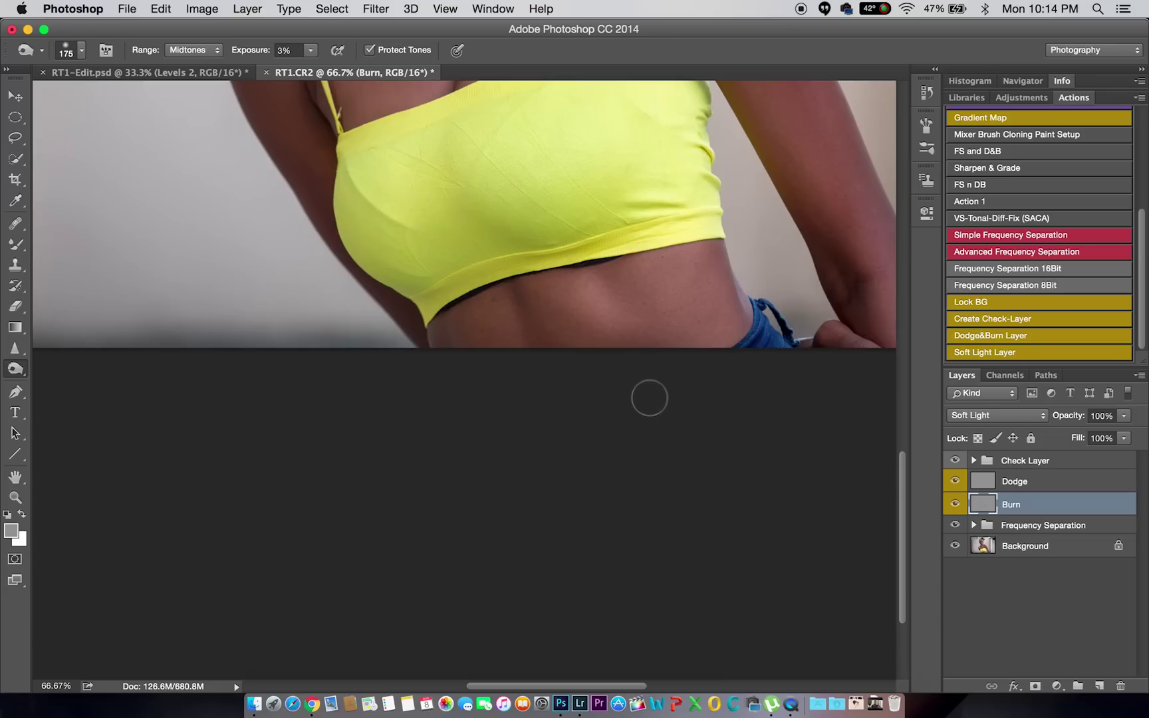
pyautogui.press('[')
pyautogui.press('[')
pyautogui.moveTo(703, 298)
pyautogui.mouseDown()
pyautogui.moveTo(634, 333)
pyautogui.moveTo(544, 329)
pyautogui.moveTo(523, 341)
pyautogui.mouseUp()
# Step: Burn shadows along the arm and neck with a resized brush
pyautogui.press(']')
pyautogui.hscroll(5, 523, 341)
pyautogui.scroll(5, 602, 539)
pyautogui.moveTo(602, 539); pyautogui.dragTo(508, 492)
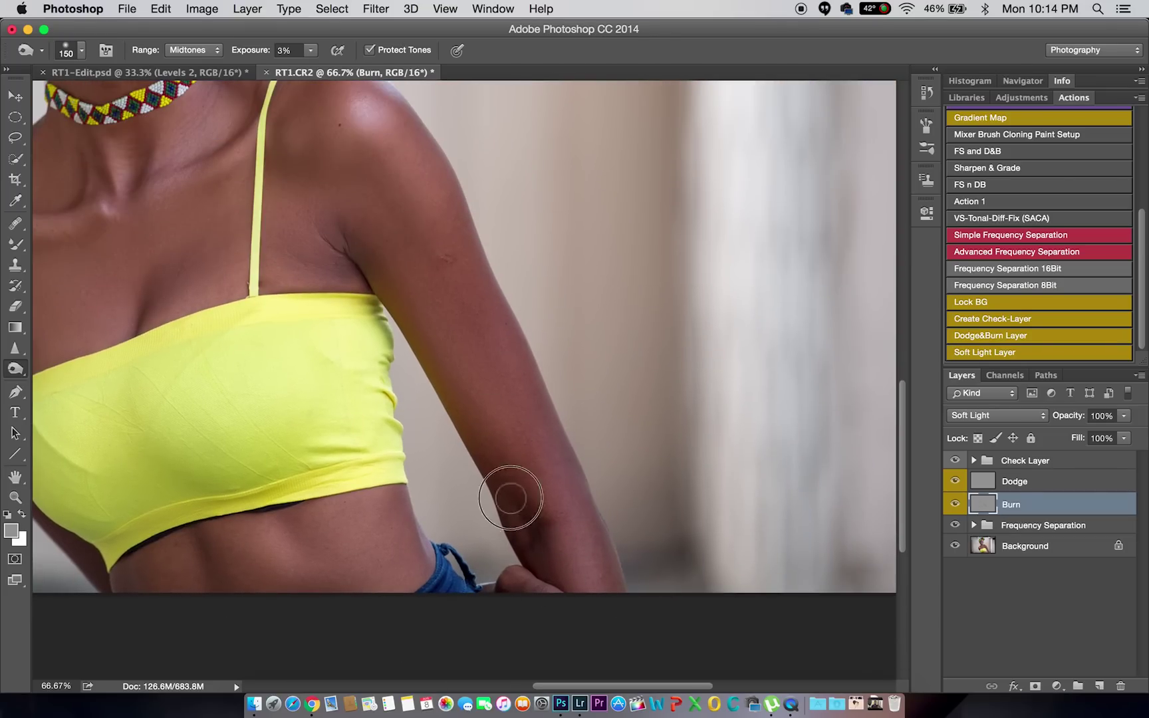
pyautogui.scroll(5, 508, 492)
pyautogui.hscroll(-10, 508, 492)
pyautogui.press('[')
pyautogui.press('[')
pyautogui.press('[')
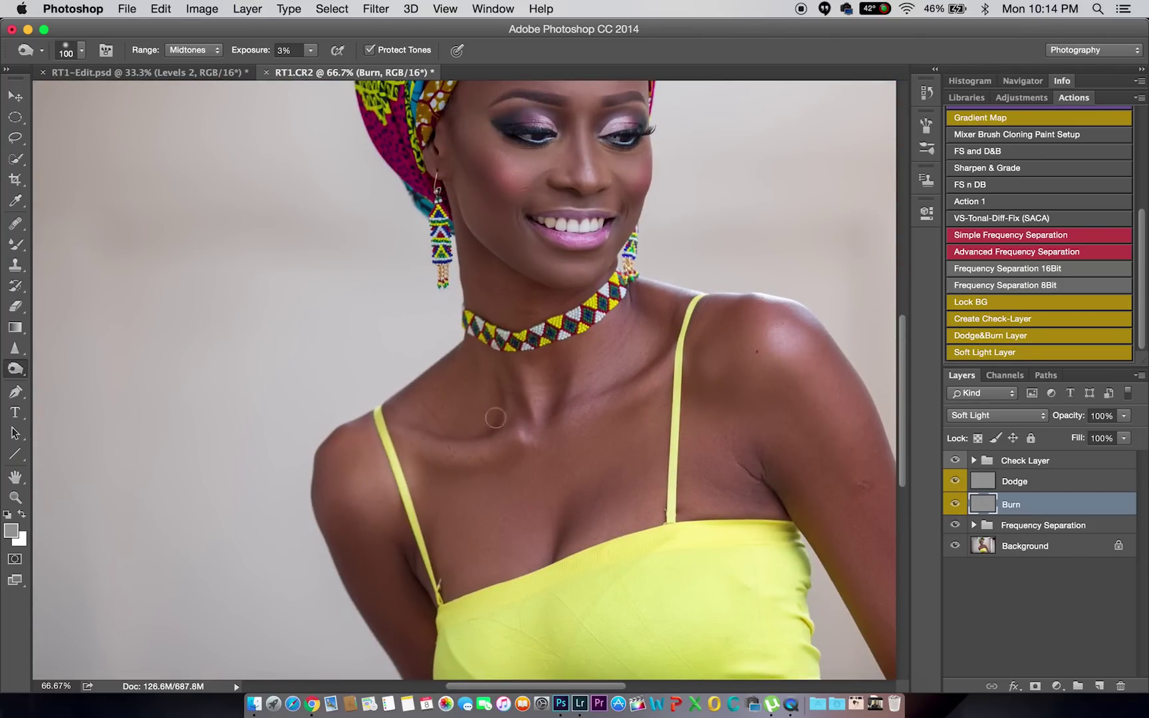
pyautogui.press(']')
pyautogui.press(']')
# Step: Zoom out to review the burning, zoom back in, and select the Dodge layer
pyautogui.press('super+minus')
pyautogui.press('super+minus')
pyautogui.press('super+minus')
pyautogui.press('super+minus')
pyautogui.press('super+minus')
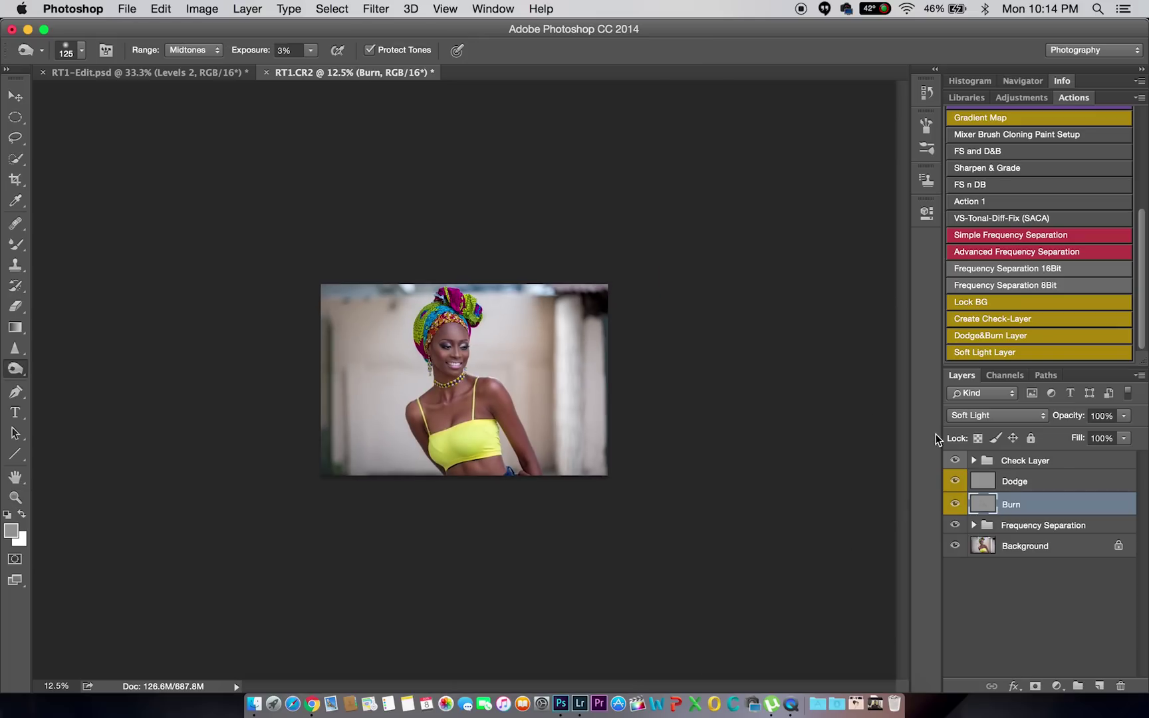
pyautogui.press('z')
pyautogui.press('super+plus')
pyautogui.press('super+plus')
pyautogui.press('super+plus')
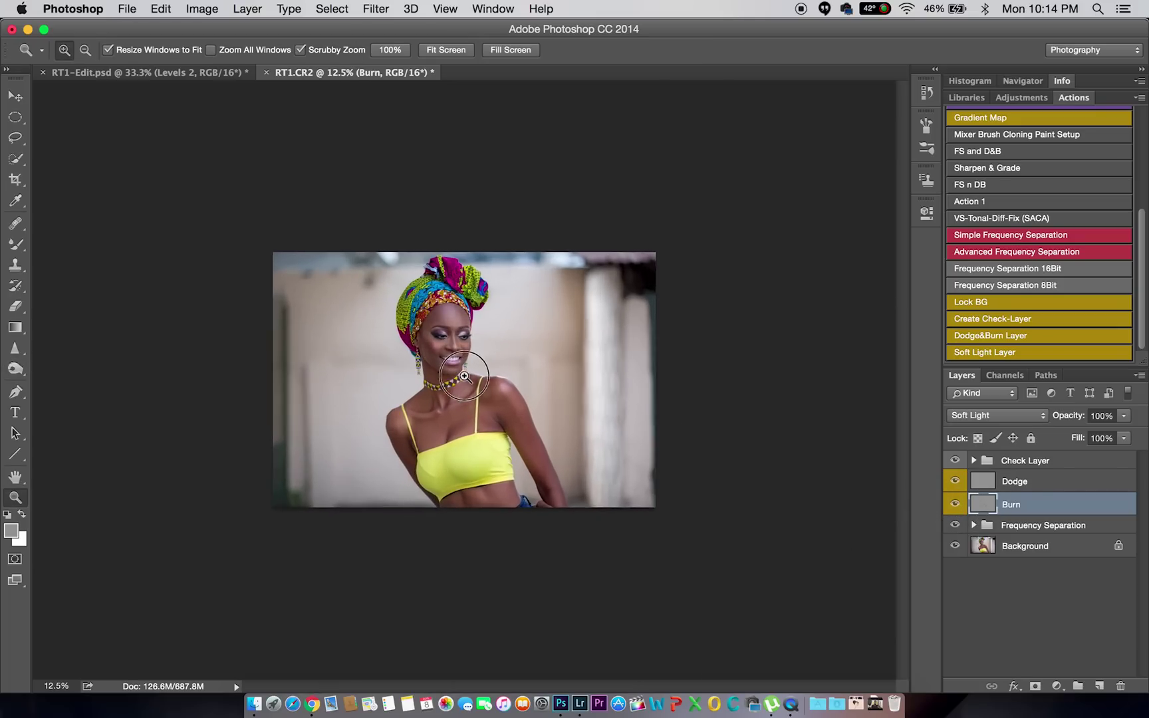
pyautogui.press('o')
pyautogui.click(1027, 485)
# Step: With the Dodge tool, magnify the face and lighten the collarbone and neck hollow
pyautogui.hotkey('shift', 'o')
pyautogui.hotkey('shift', 'o')
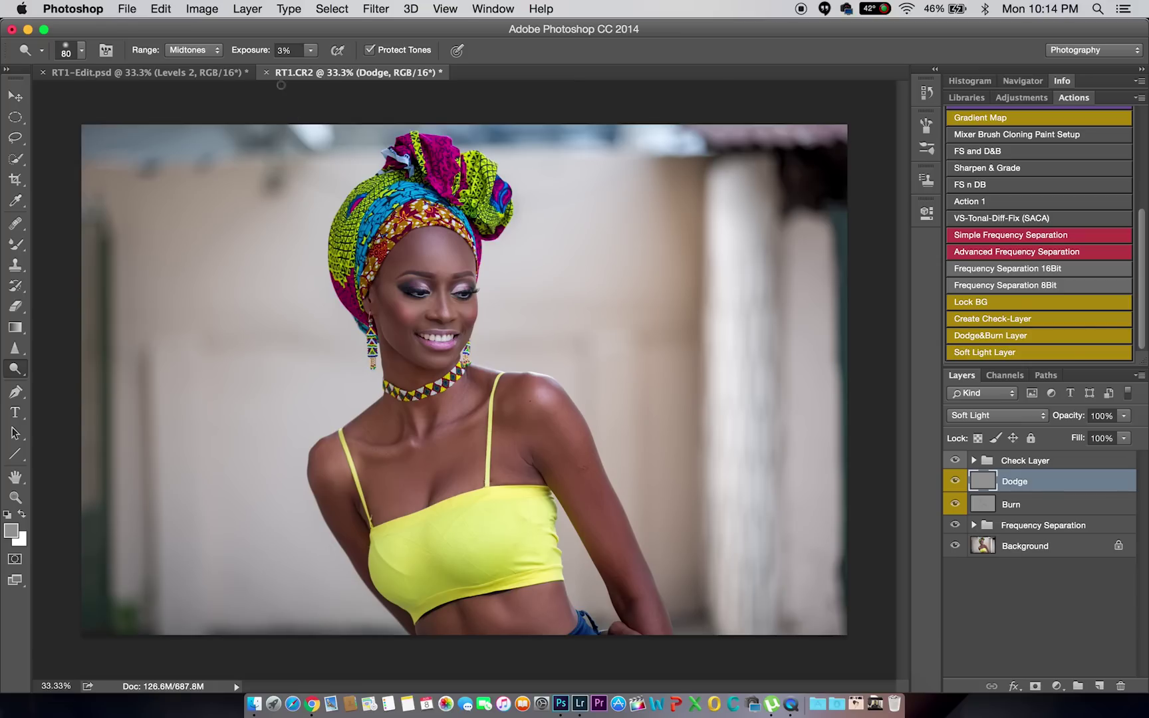
pyautogui.press(']')
pyautogui.press(']')
pyautogui.press('[')
pyautogui.press('[')
pyautogui.press('[')
pyautogui.press('[')
pyautogui.press('[')
pyautogui.keyDown('super'); pyautogui.click(418, 344); pyautogui.keyUp('super')
pyautogui.keyDown('super'); pyautogui.click(414, 312); pyautogui.keyUp('super')
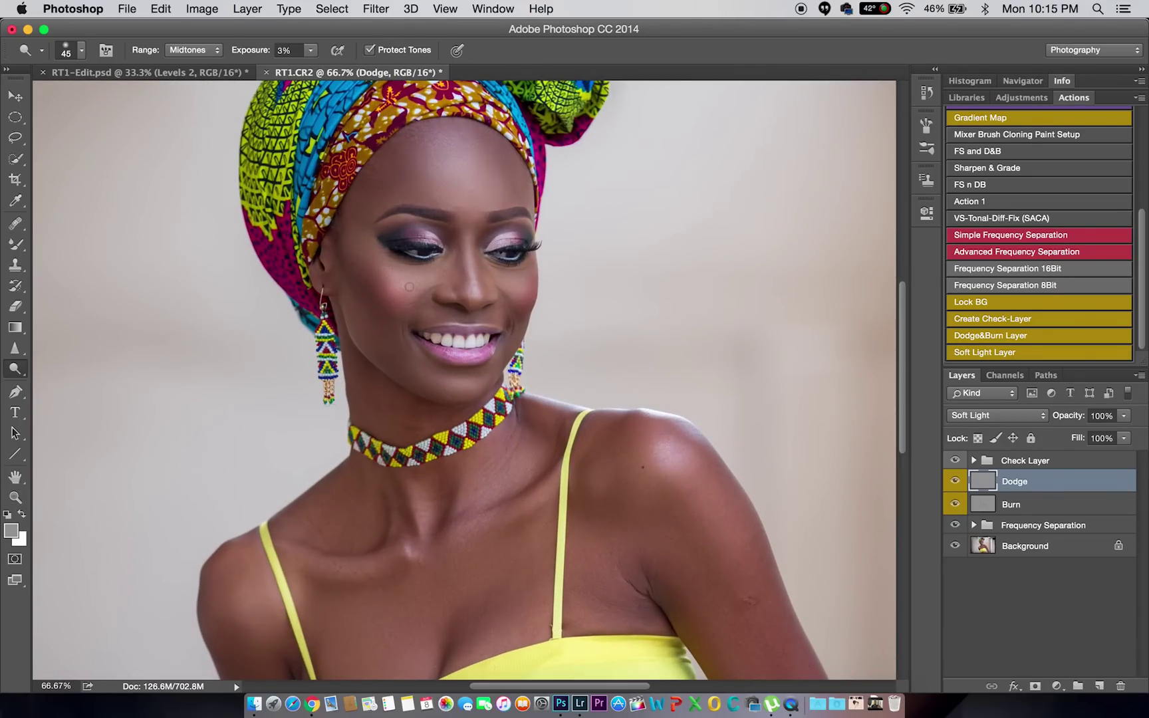
pyautogui.press(']')
pyautogui.press(']')
pyautogui.press('[')
pyautogui.moveTo(531, 505)
pyautogui.mouseDown()
pyautogui.moveTo(553, 476)
pyautogui.moveTo(475, 518)
pyautogui.moveTo(483, 504)
pyautogui.mouseUp()
# Step: Brighten highlights across the shoulders, collarbone and yellow top
pyautogui.press('[')
pyautogui.press('[')
pyautogui.press('[')
pyautogui.press(']')
pyautogui.press(']')
pyautogui.press(']')
pyautogui.press(']')
pyautogui.press(']')
pyautogui.press(']')
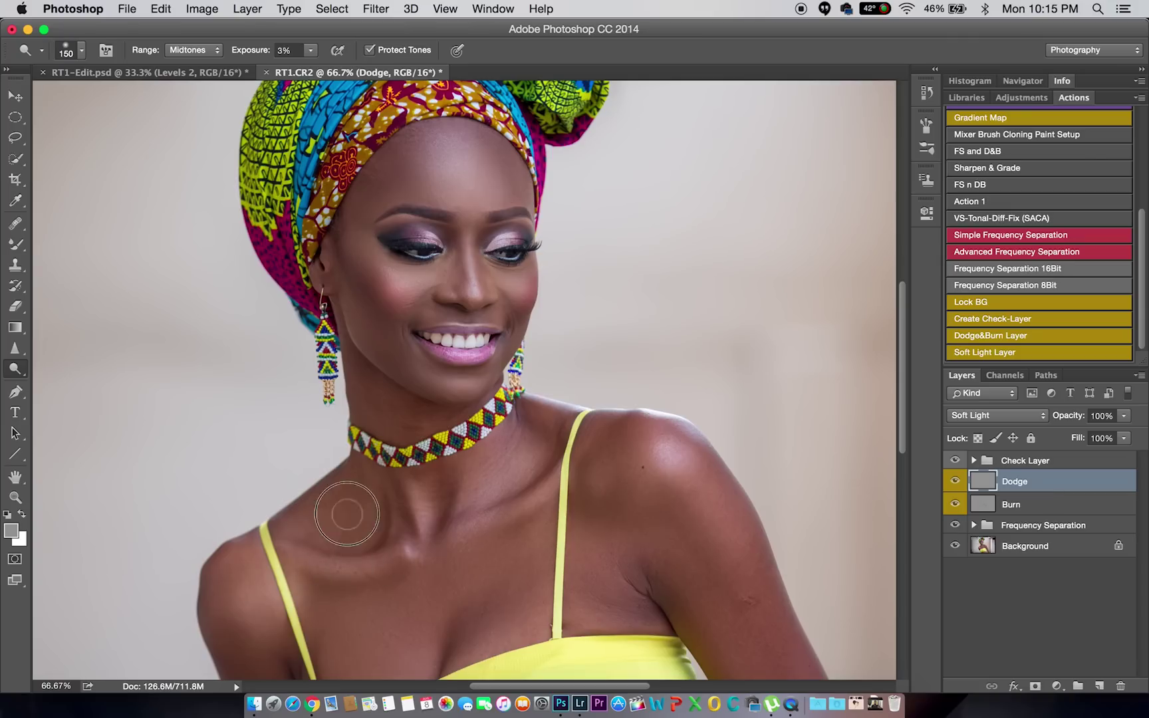
pyautogui.moveTo(598, 482)
pyautogui.mouseDown()
pyautogui.moveTo(740, 538)
pyautogui.moveTo(762, 600)
pyautogui.moveTo(613, 462)
pyautogui.mouseUp()
pyautogui.scroll(-5, 613, 463)
pyautogui.press('[')
pyautogui.press('[')
pyautogui.press('[')
pyautogui.moveTo(482, 436)
pyautogui.mouseDown()
pyautogui.moveTo(351, 437)
pyautogui.moveTo(501, 375)
pyautogui.moveTo(547, 277)
pyautogui.mouseUp()
pyautogui.press(']')
pyautogui.press(']')
pyautogui.press(']')
pyautogui.scroll(-3, 757, 449)
pyautogui.moveTo(621, 539); pyautogui.dragTo(578, 352)
pyautogui.press('[')
pyautogui.press('[')
pyautogui.press('[')
# Step: Burn the bust more strongly on the Burn layer, then group Dodge and Burn with Cmd+G
pyautogui.click(1000, 505)
pyautogui.hotkey('shift', 'o')
pyautogui.press('0')
pyautogui.press('5')
pyautogui.press(']')
pyautogui.press(']')
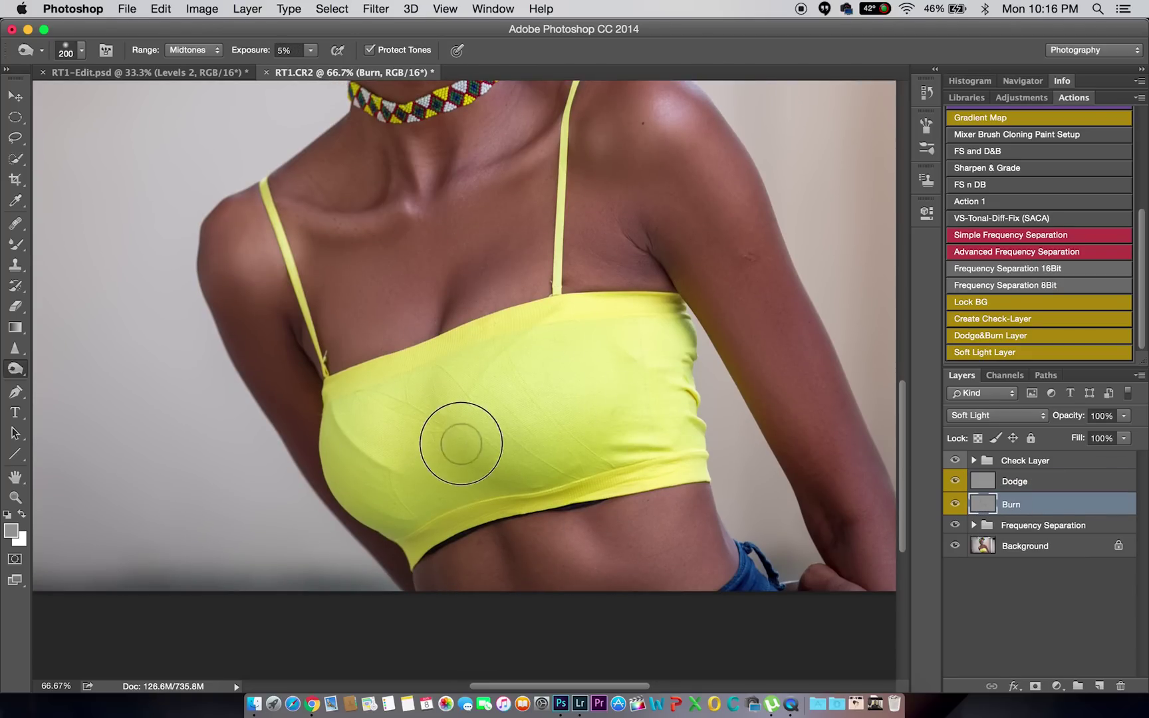
pyautogui.moveTo(674, 390); pyautogui.dragTo(598, 392)
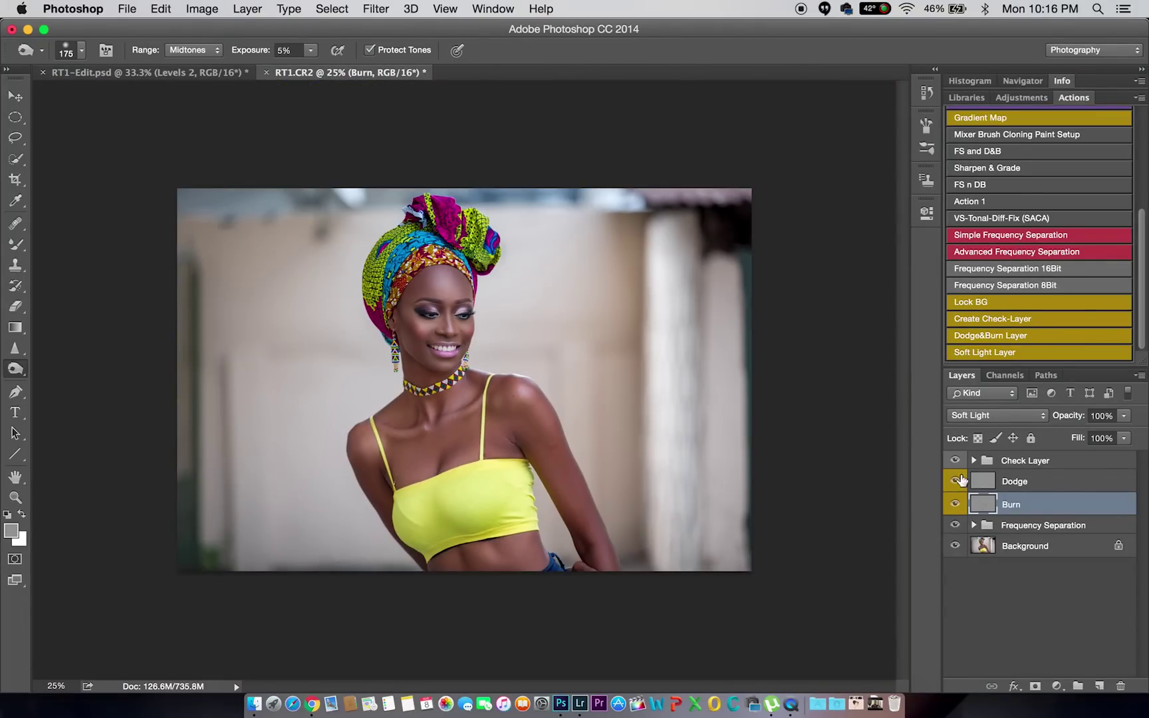
pyautogui.keyDown('shift'); pyautogui.click(1020, 479); pyautogui.keyUp('shift')
pyautogui.press('super+g')
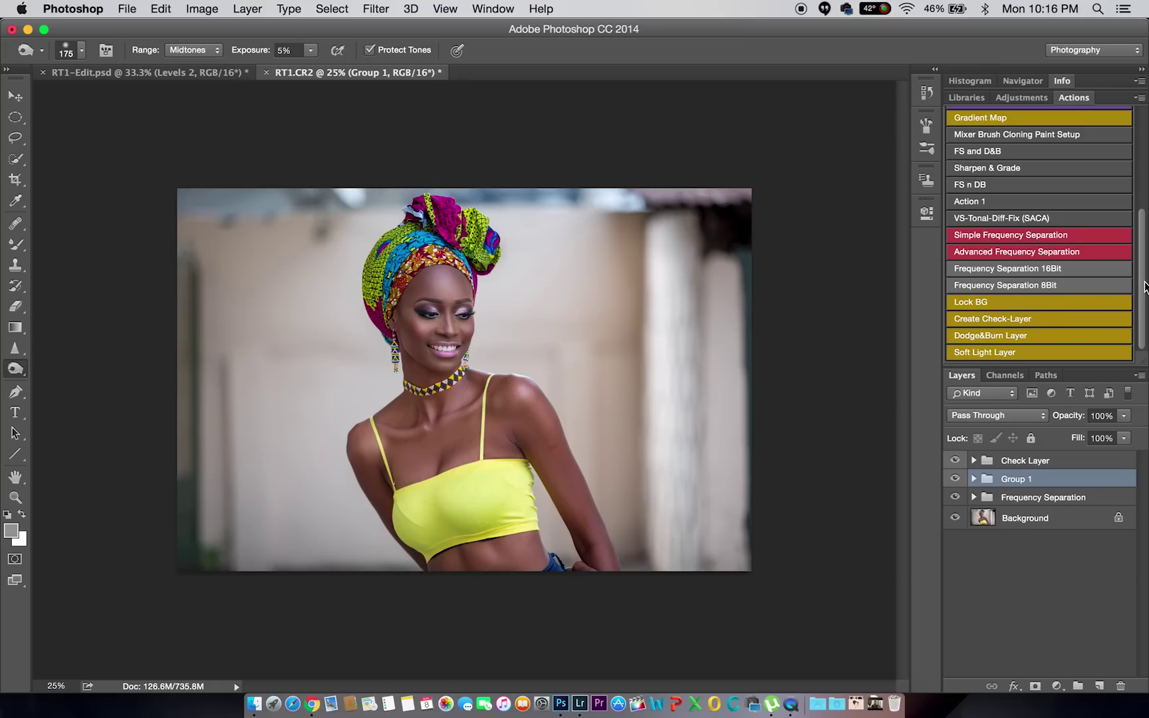
# Step: Set the grey Vivid Light Layer 1 to 30% opacity
pyautogui.scroll(3, 1145, 286)
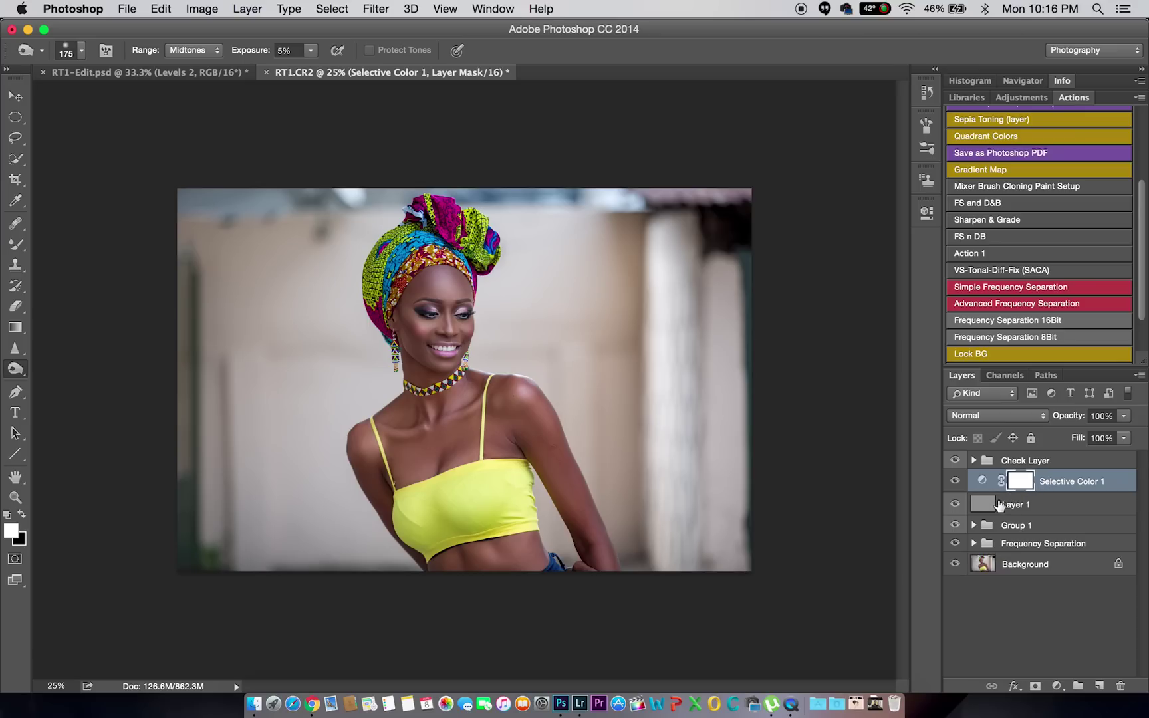
pyautogui.click(1102, 417)
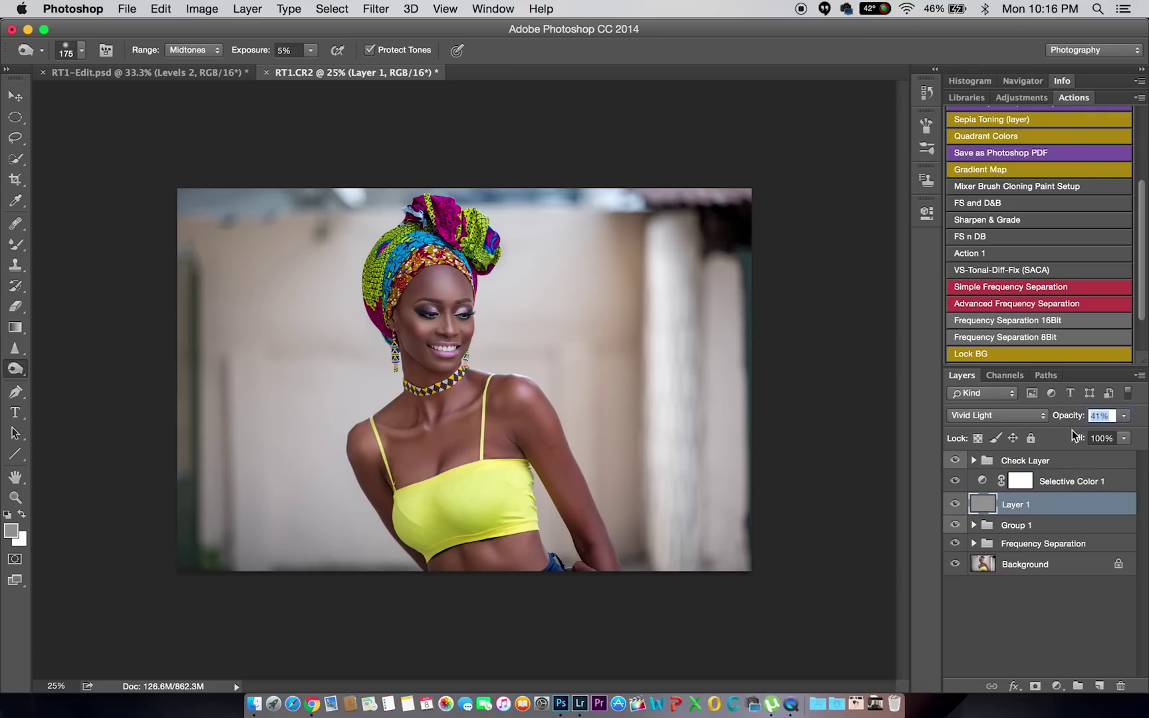
pyautogui.press('Return')
# Step: Delete the Selective Color 1 adjustment layer
pyautogui.doubleClick(1016, 485)
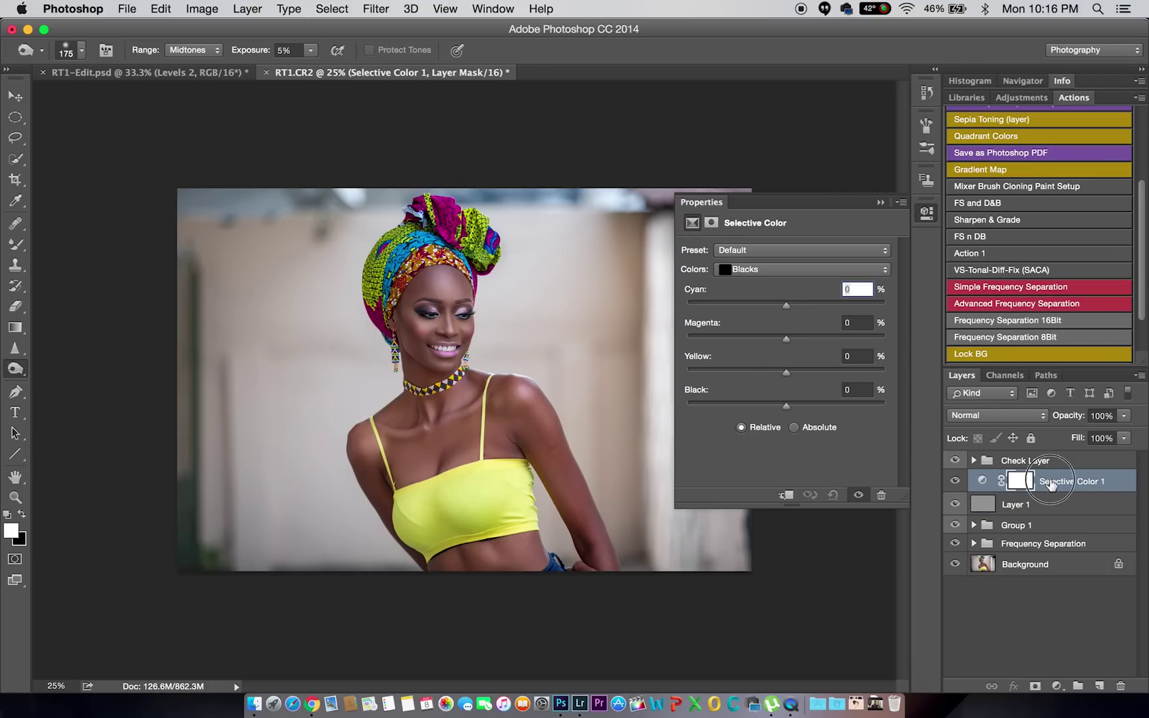
pyautogui.click(880, 202)
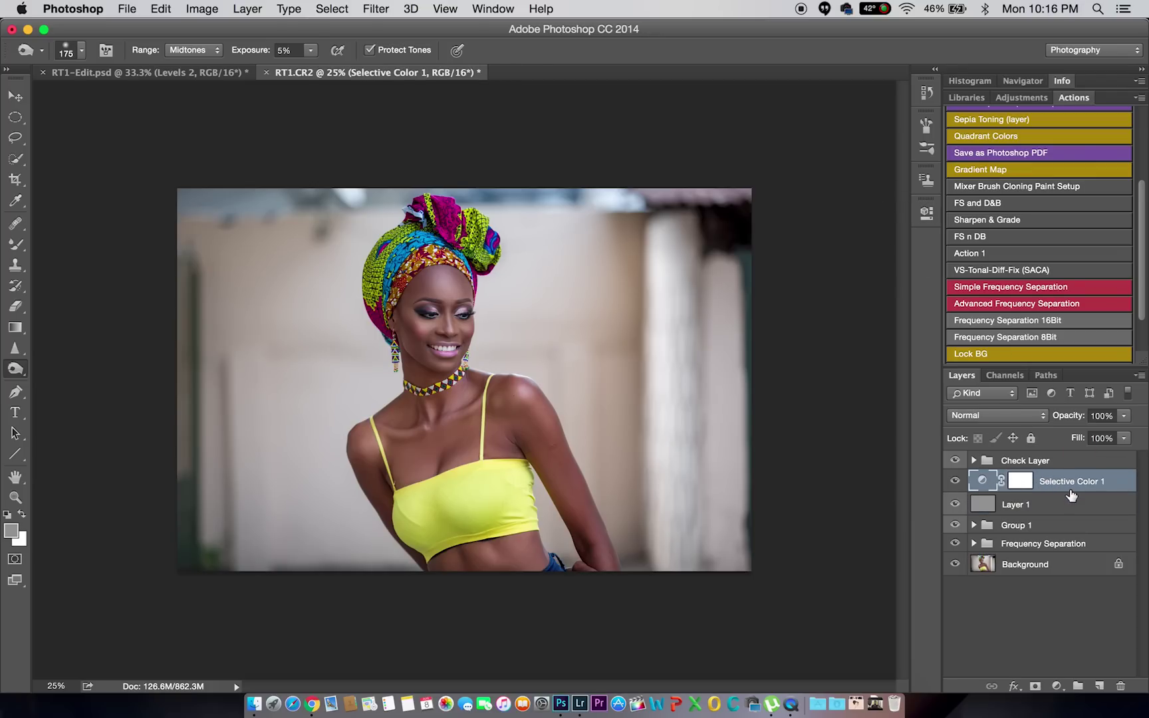
pyautogui.press('Delete')
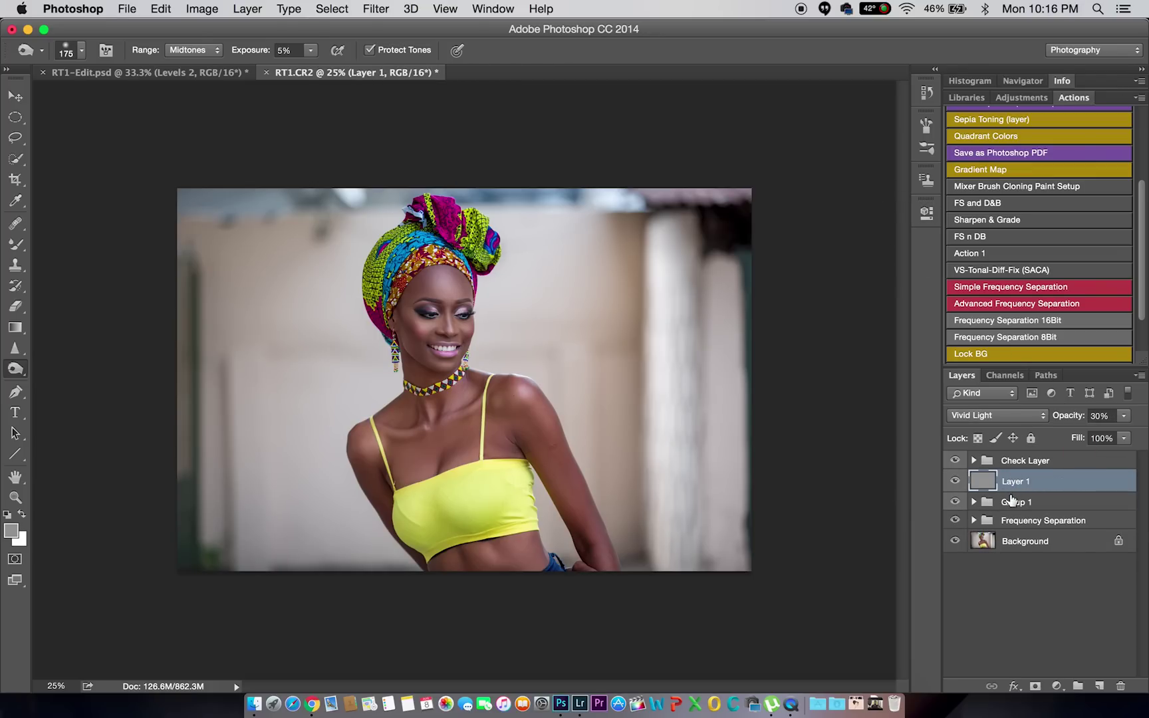
# Step: Set the foreground colour to black
pyautogui.click(1056, 687)
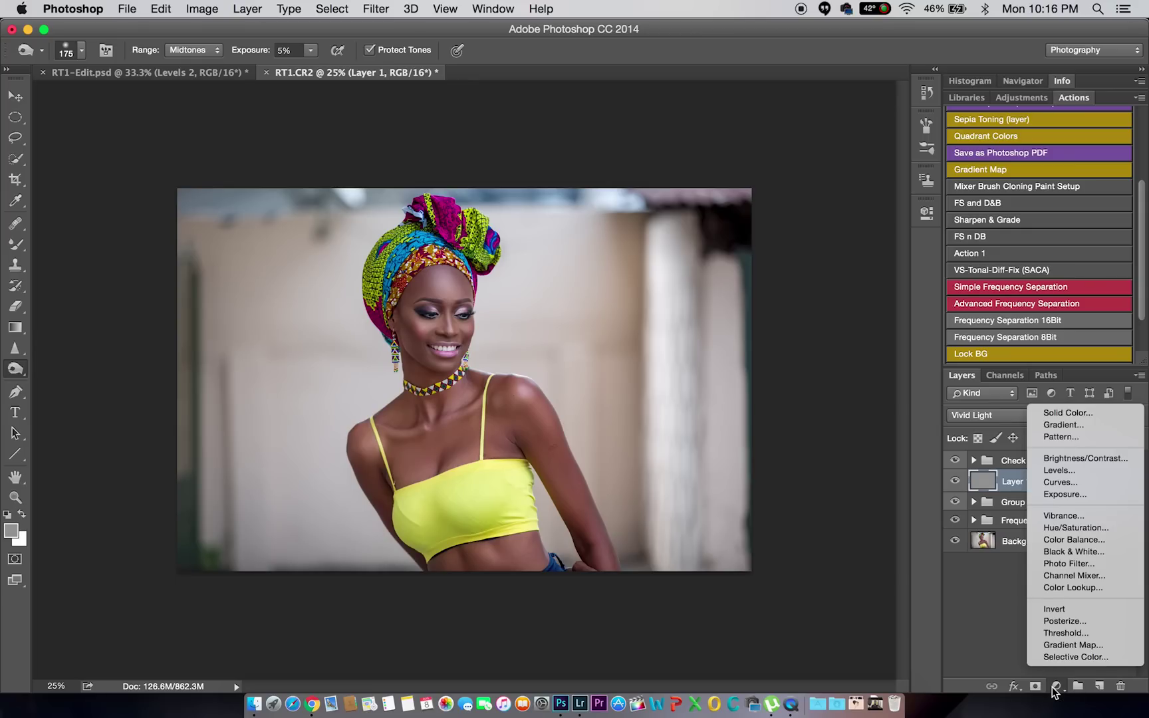
pyautogui.click(999, 643)
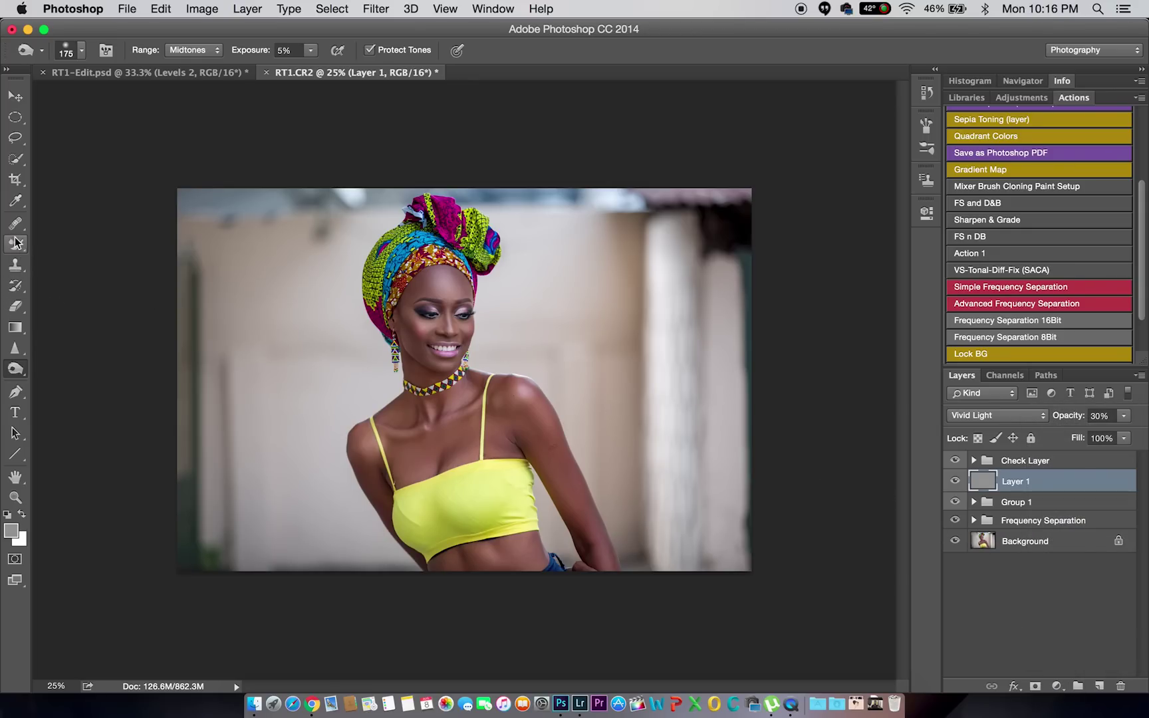
pyautogui.click(15, 527)
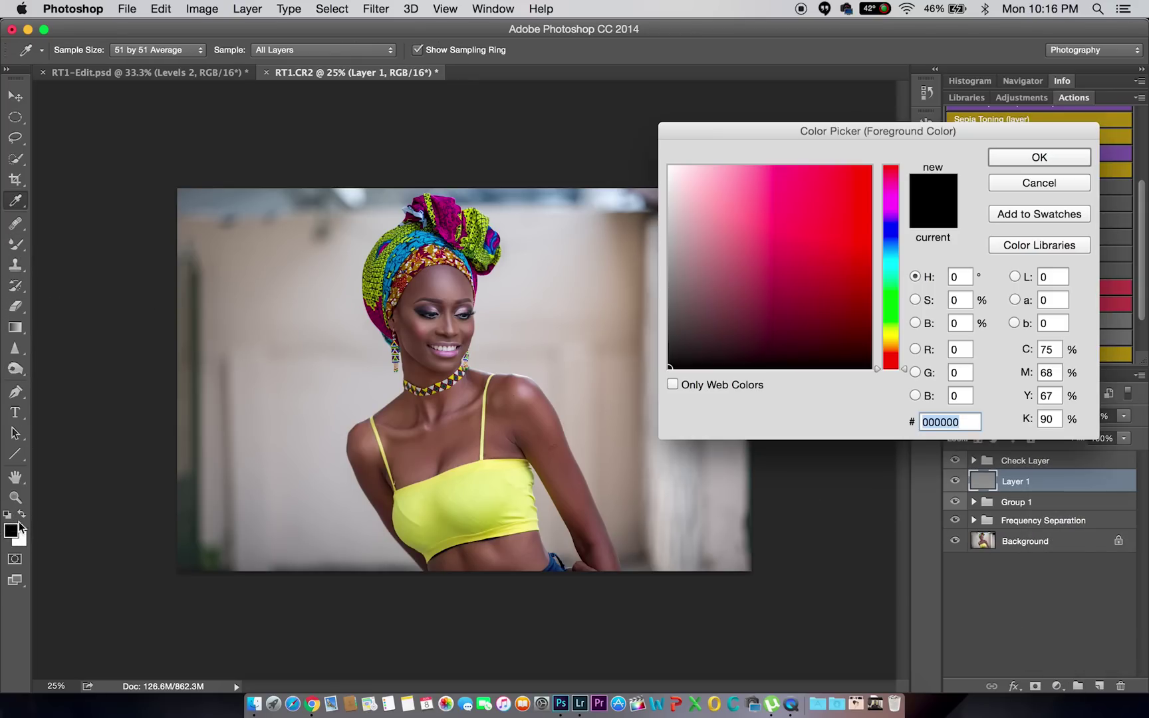
pyautogui.click(1017, 154)
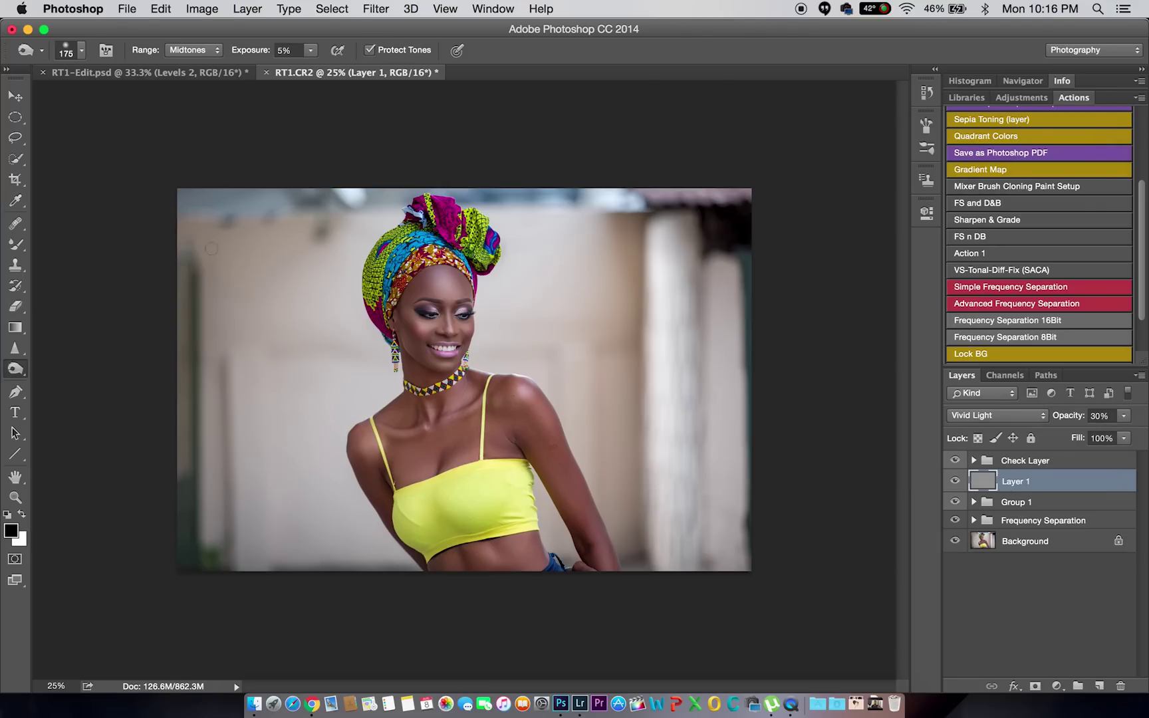
# Step: Add a new Layer 2 above Layer 1 and fill it with black using the Paint Bucket
pyautogui.click(15, 307)
pyautogui.click(15, 327)
pyautogui.rightClick(14, 327)
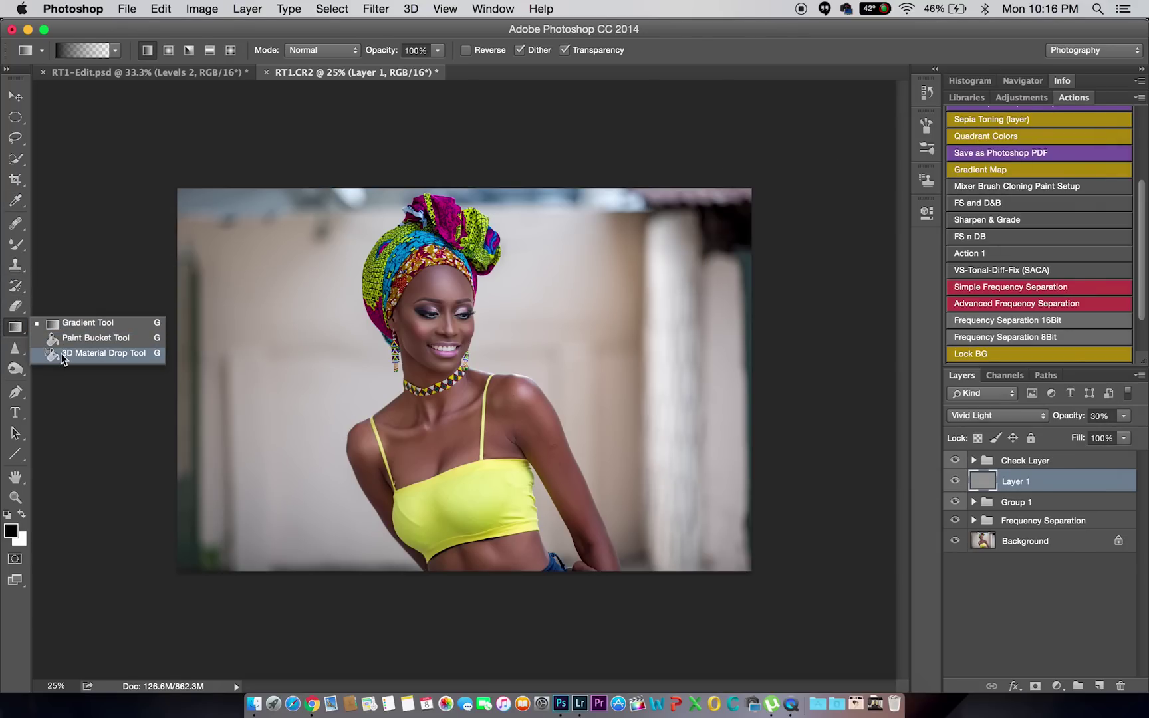
pyautogui.click(87, 338)
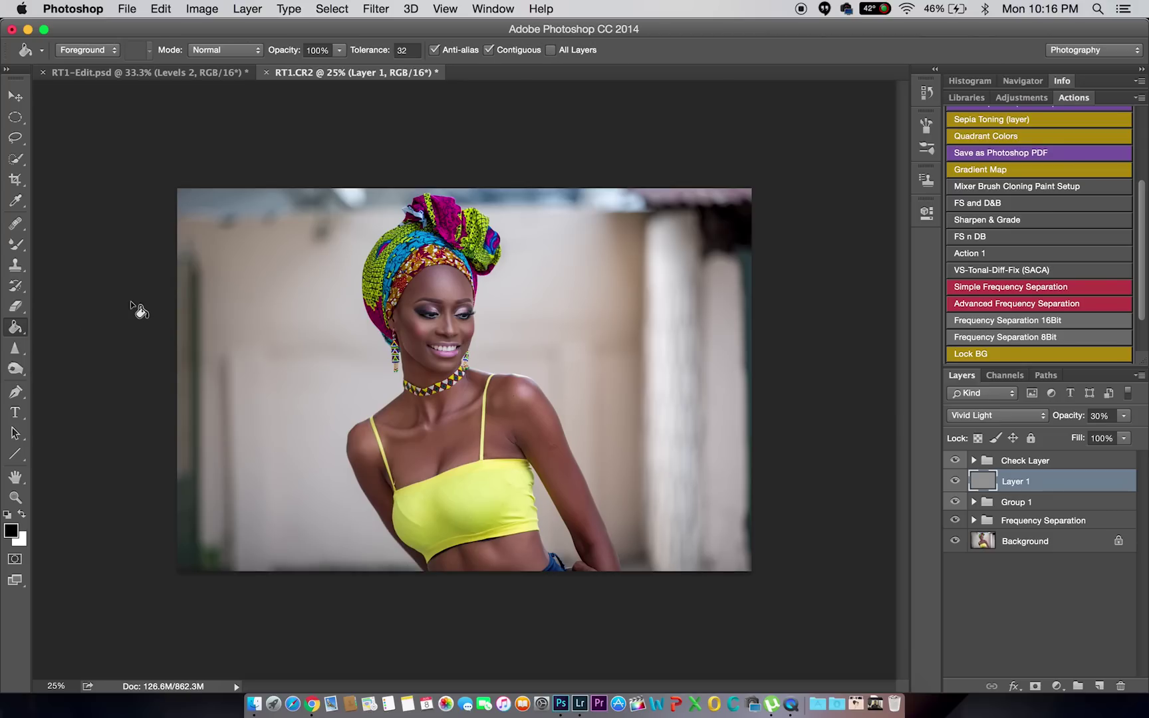
pyautogui.click(1099, 686)
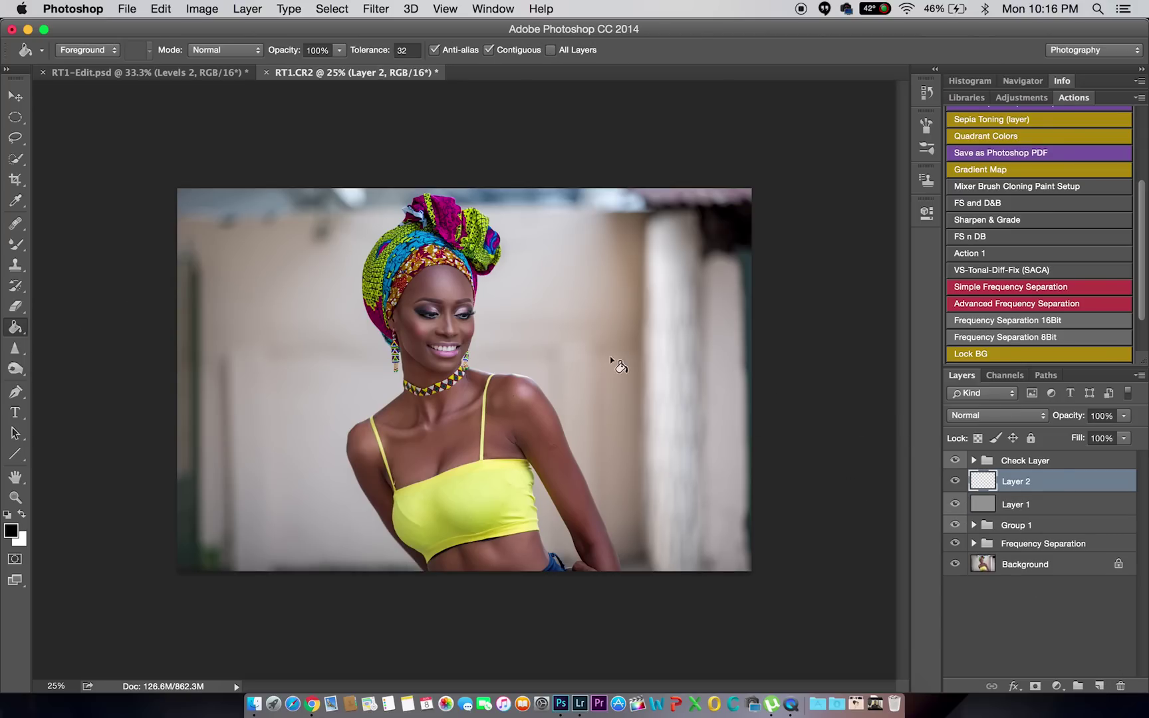
pyautogui.click(375, 324)
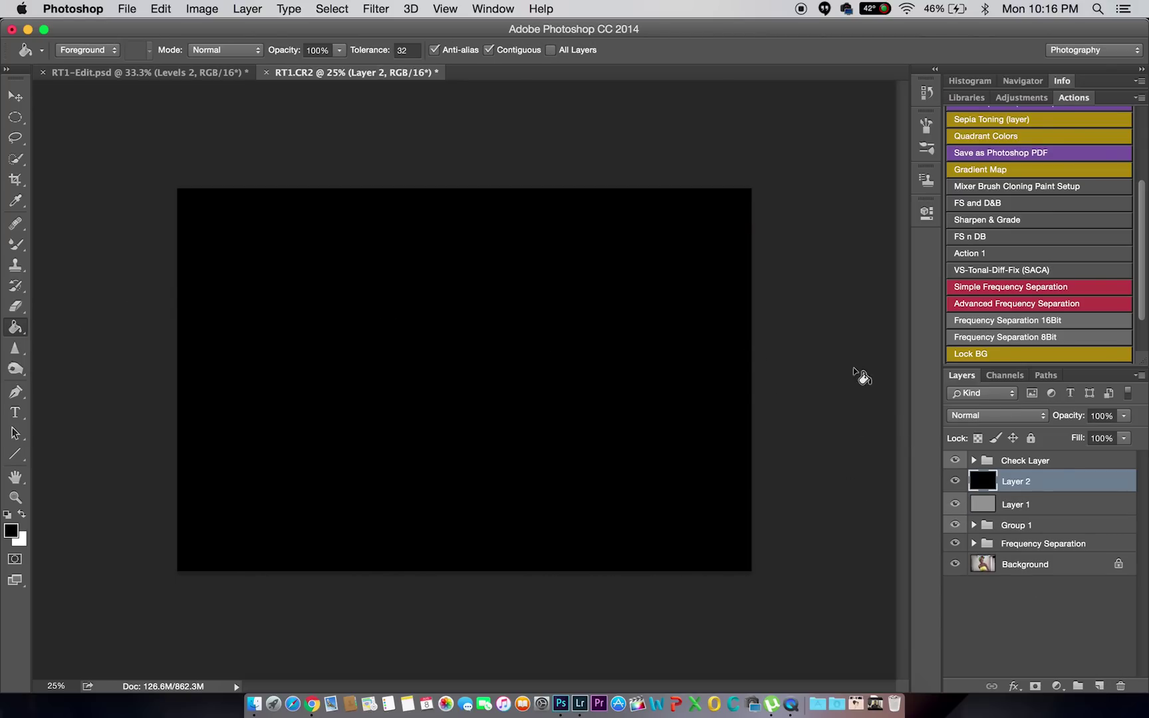
# Step: Blend Layer 2 as Soft Light at 17% opacity, toggling it to compare
pyautogui.click(995, 415)
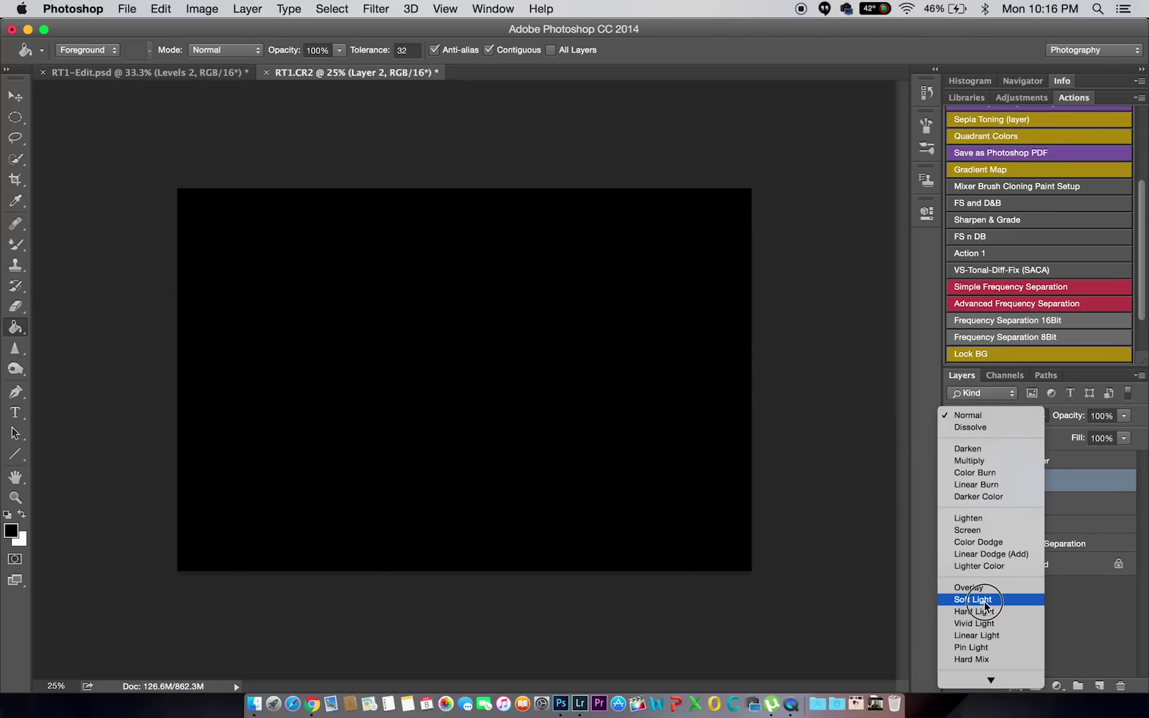
pyautogui.click(973, 599)
pyautogui.moveTo(1123, 416); pyautogui.dragTo(1061, 433)
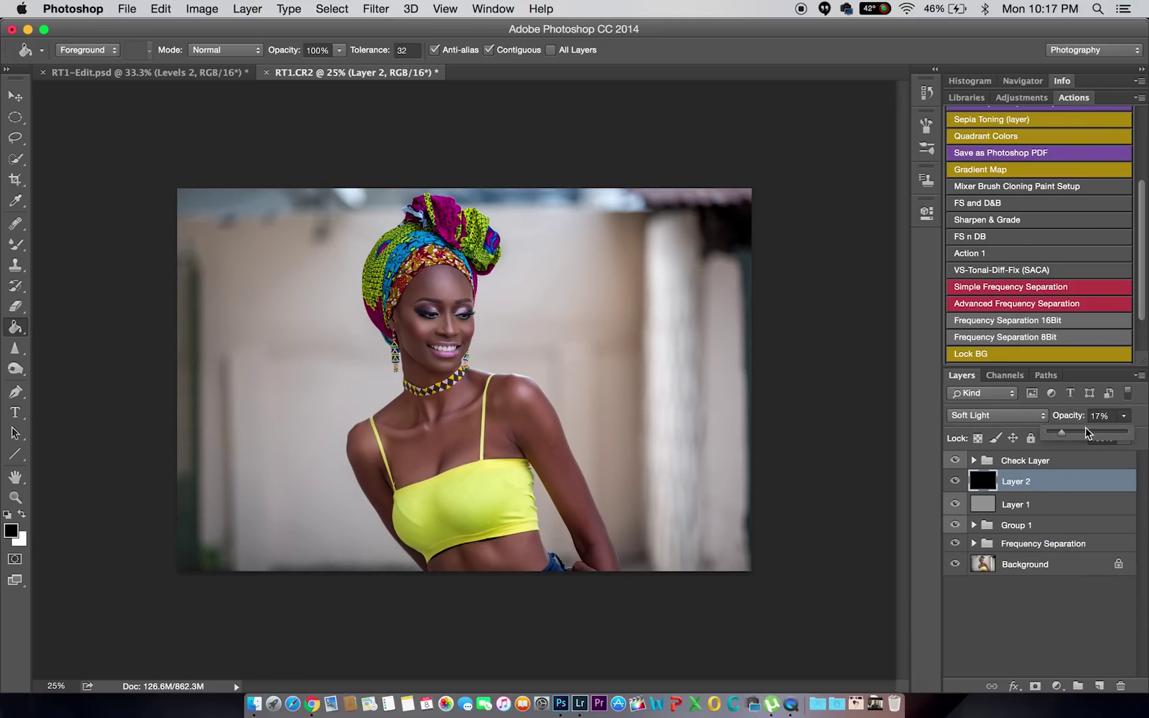
pyautogui.click(1024, 605)
pyautogui.click(956, 486)
pyautogui.click(956, 485)
pyautogui.click(956, 485)
pyautogui.click(956, 486)
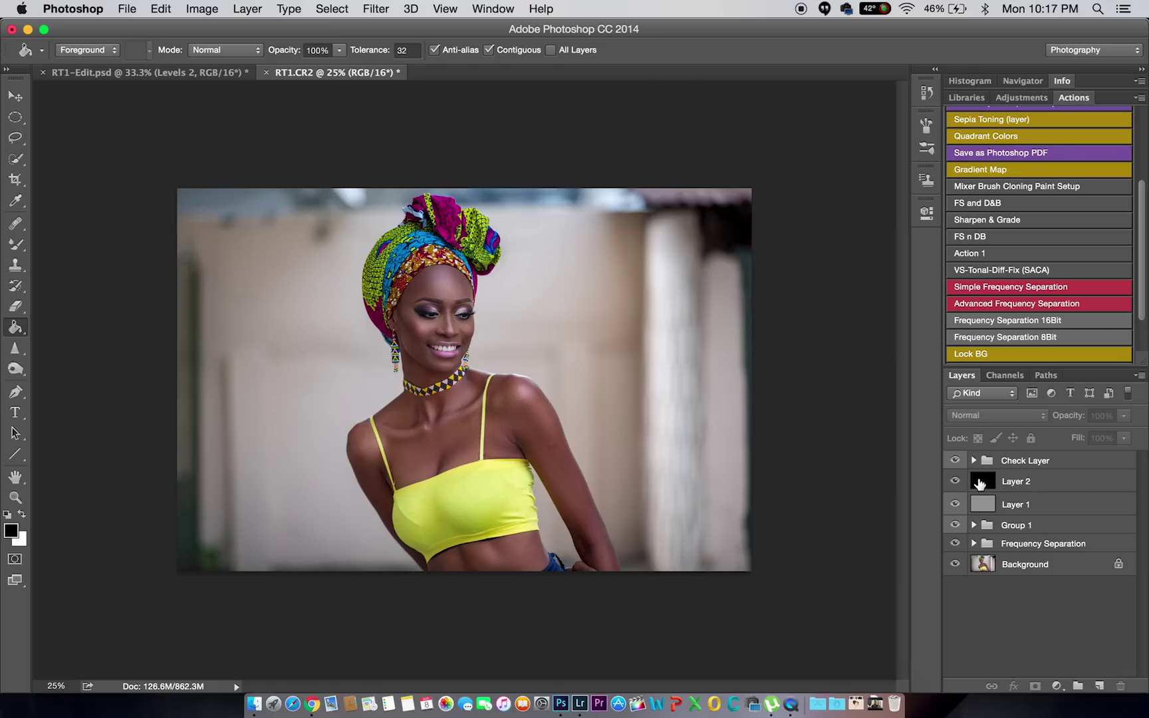
# Step: Add Selective Color with Yellow -2 for Blacks, switch to Neutrals, then add Curves above it
pyautogui.click(1057, 685)
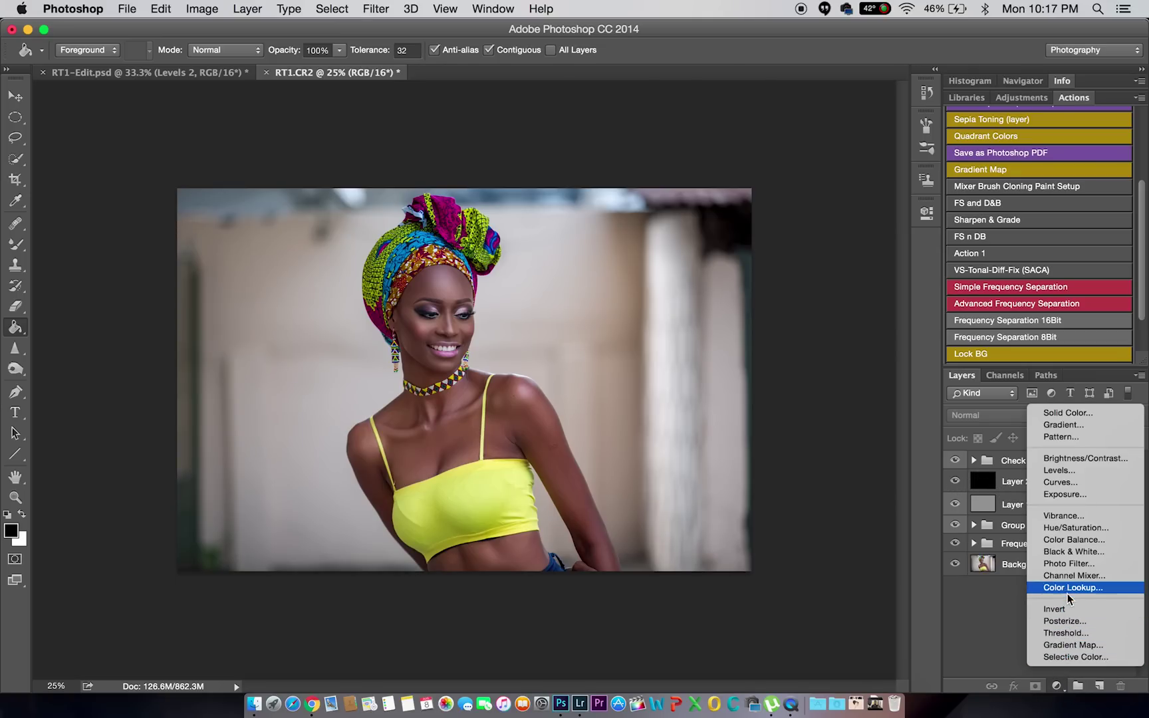
pyautogui.click(983, 625)
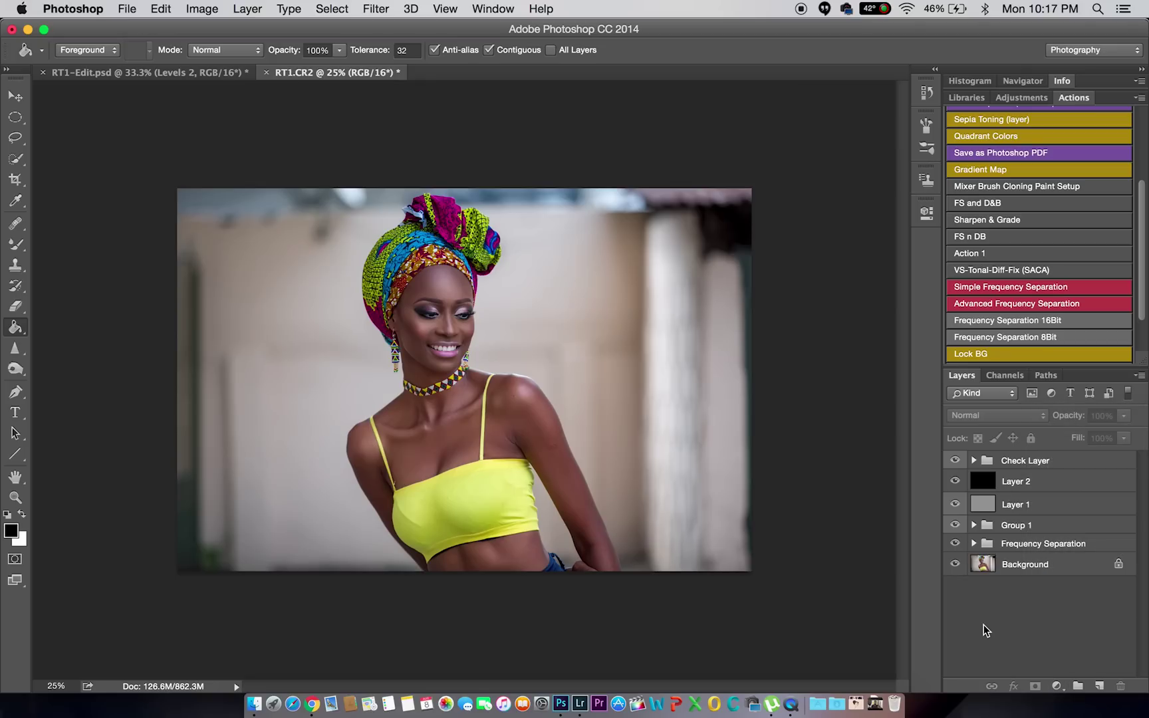
pyautogui.click(1057, 686)
pyautogui.click(1072, 658)
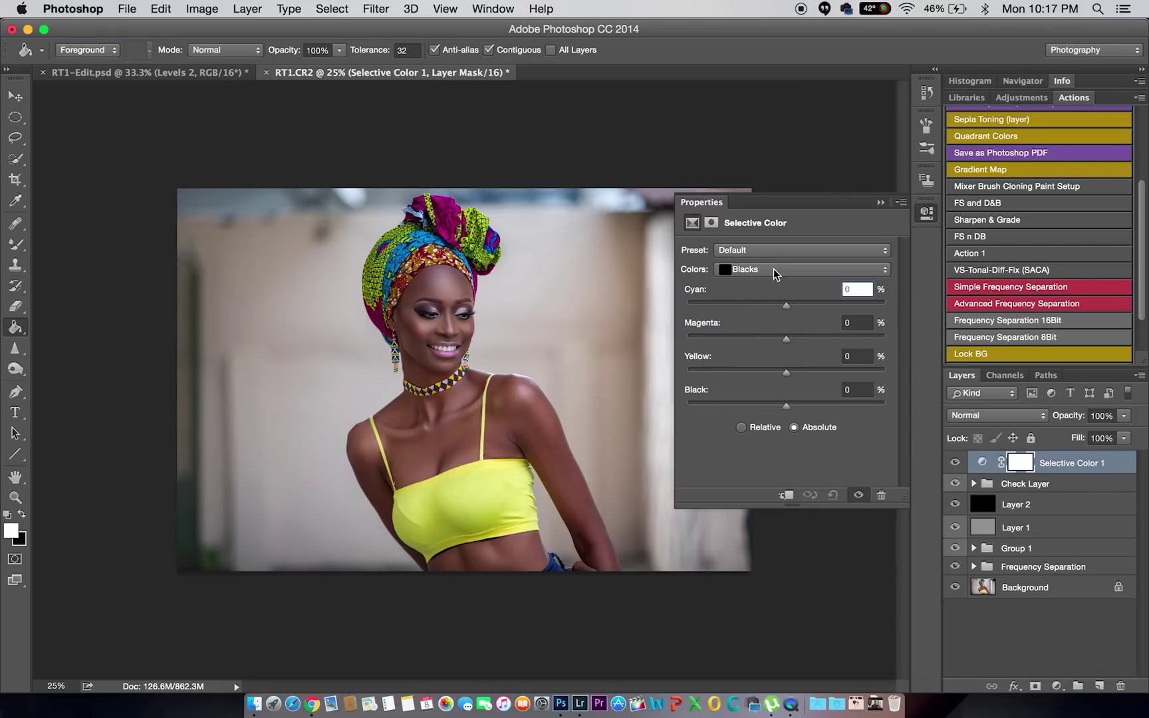
pyautogui.click(856, 356)
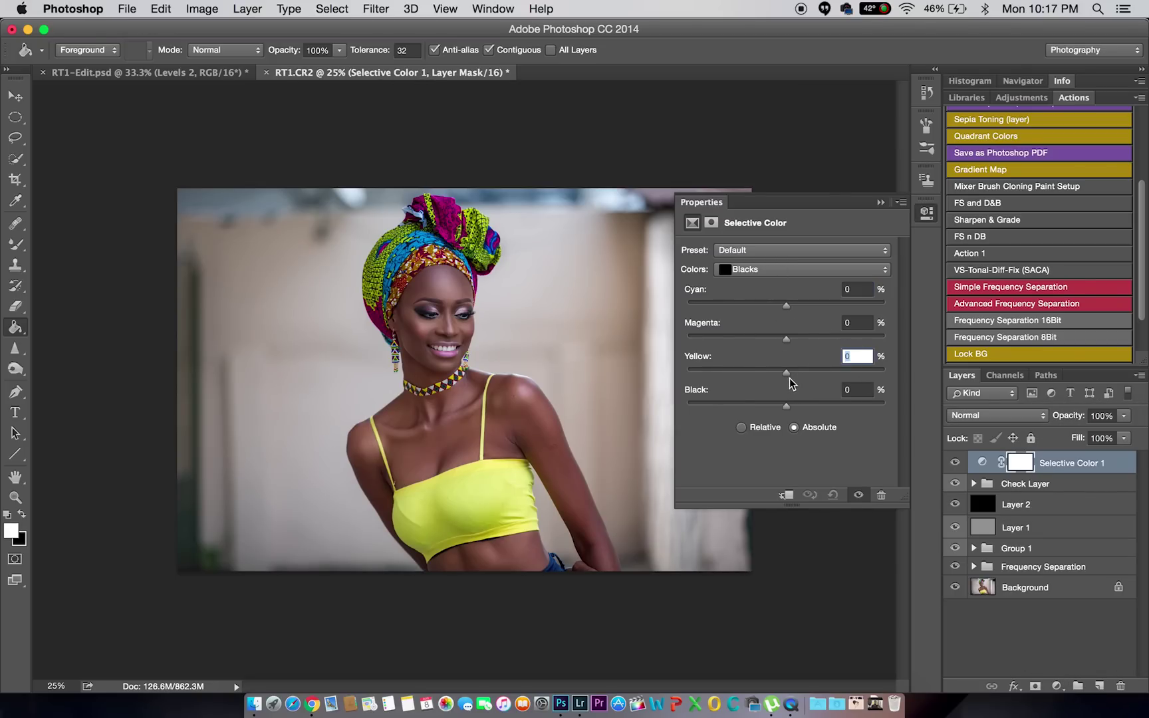
pyautogui.write('-2')
pyautogui.click(777, 272)
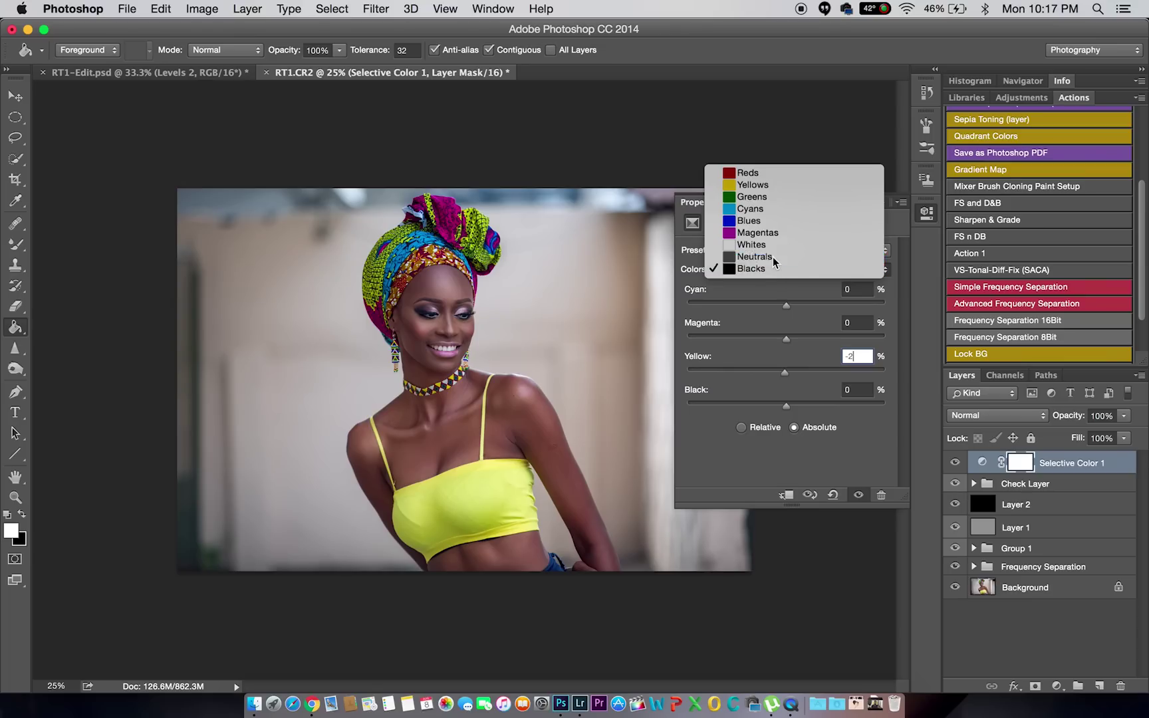
pyautogui.click(772, 256)
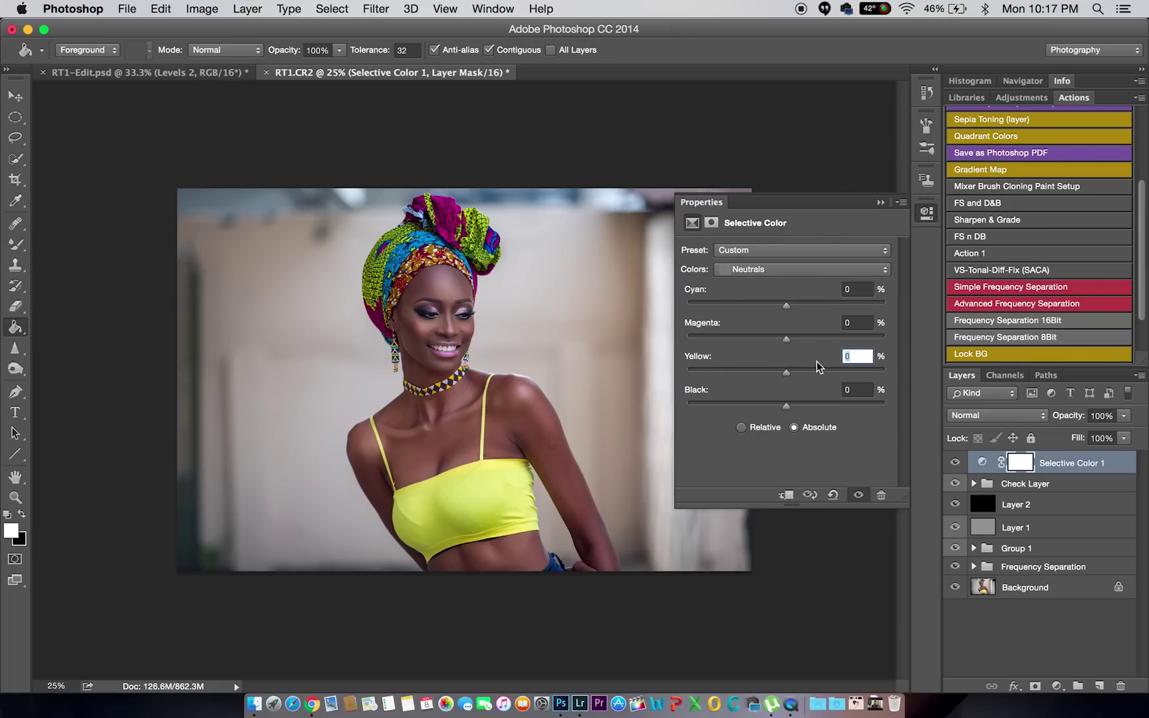
pyautogui.click(880, 202)
pyautogui.click(1056, 685)
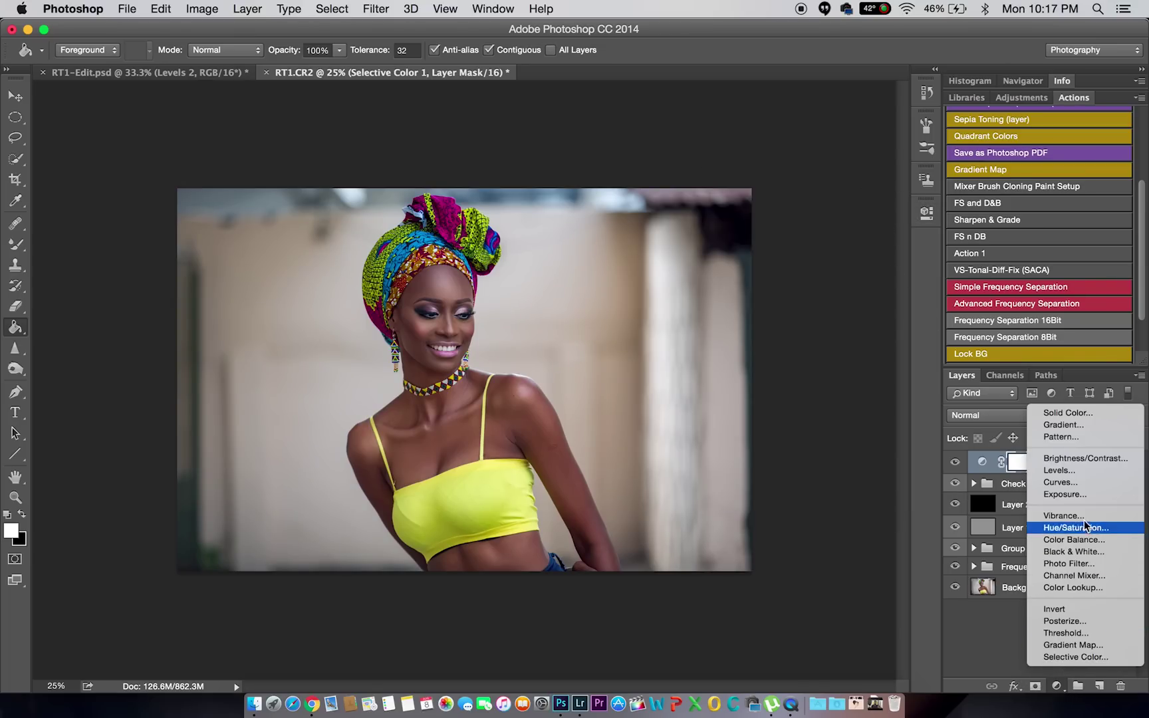
pyautogui.click(1079, 483)
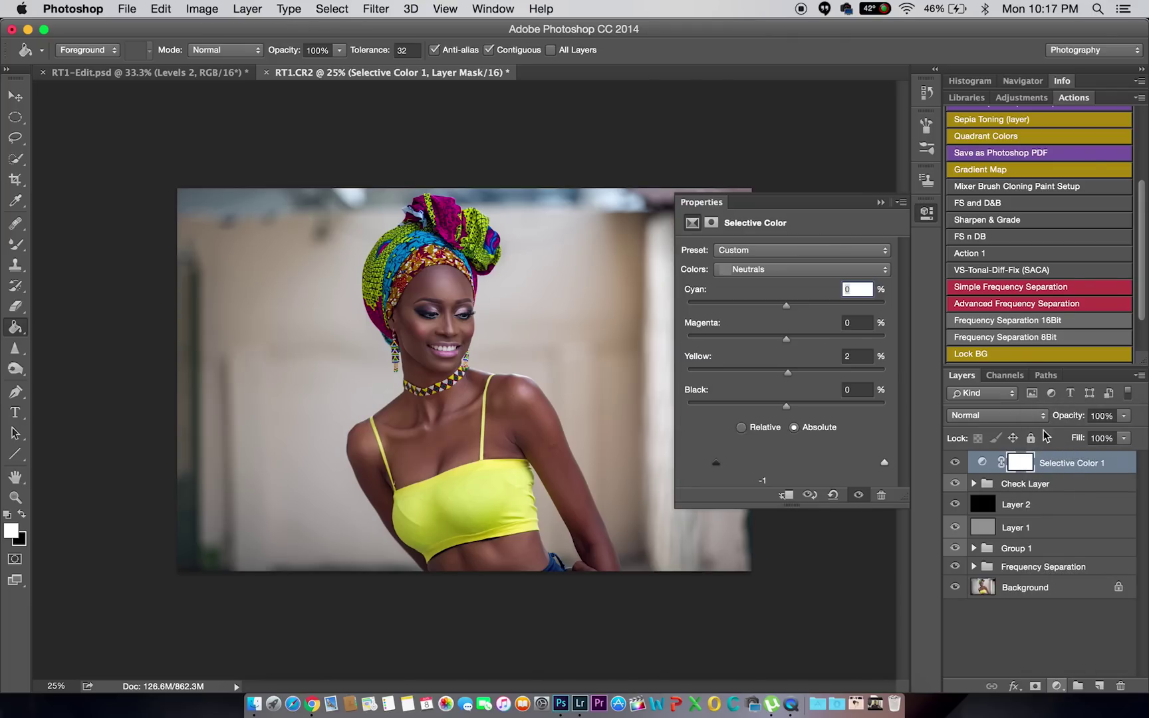
# Step: Nudge the Red, Green and Blue midtones slightly in Curves 1, then compare it on and off
pyautogui.click(791, 271)
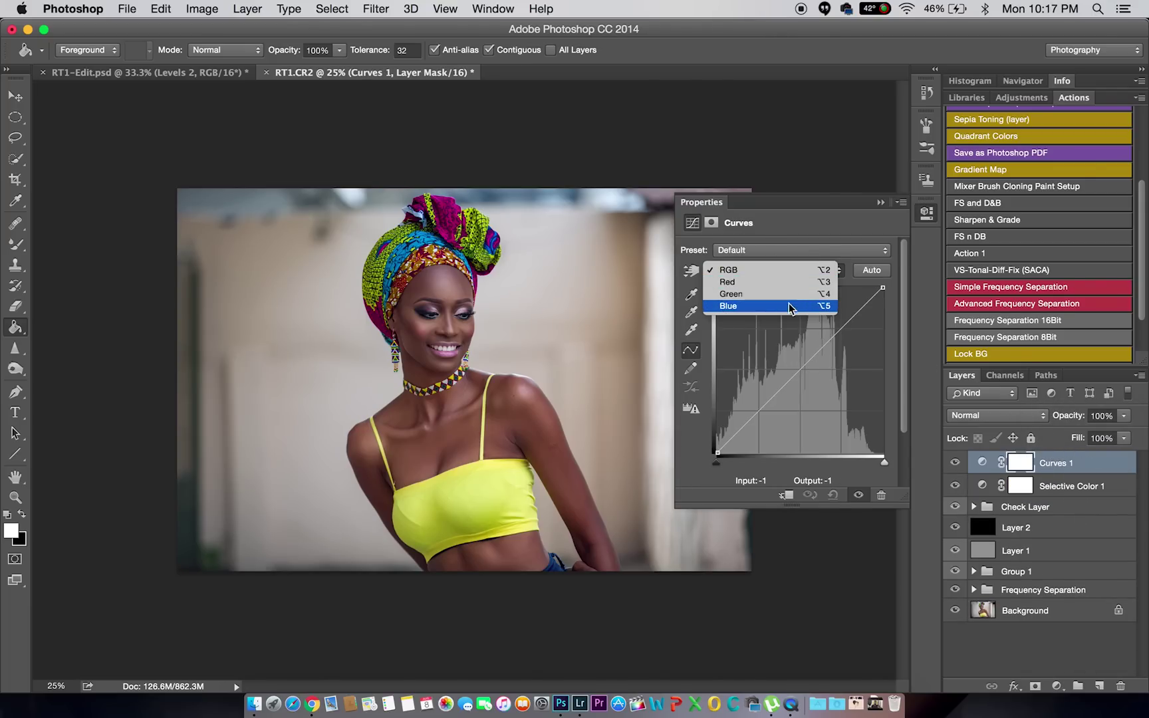
pyautogui.click(784, 281)
pyautogui.moveTo(800, 371); pyautogui.dragTo(800, 366)
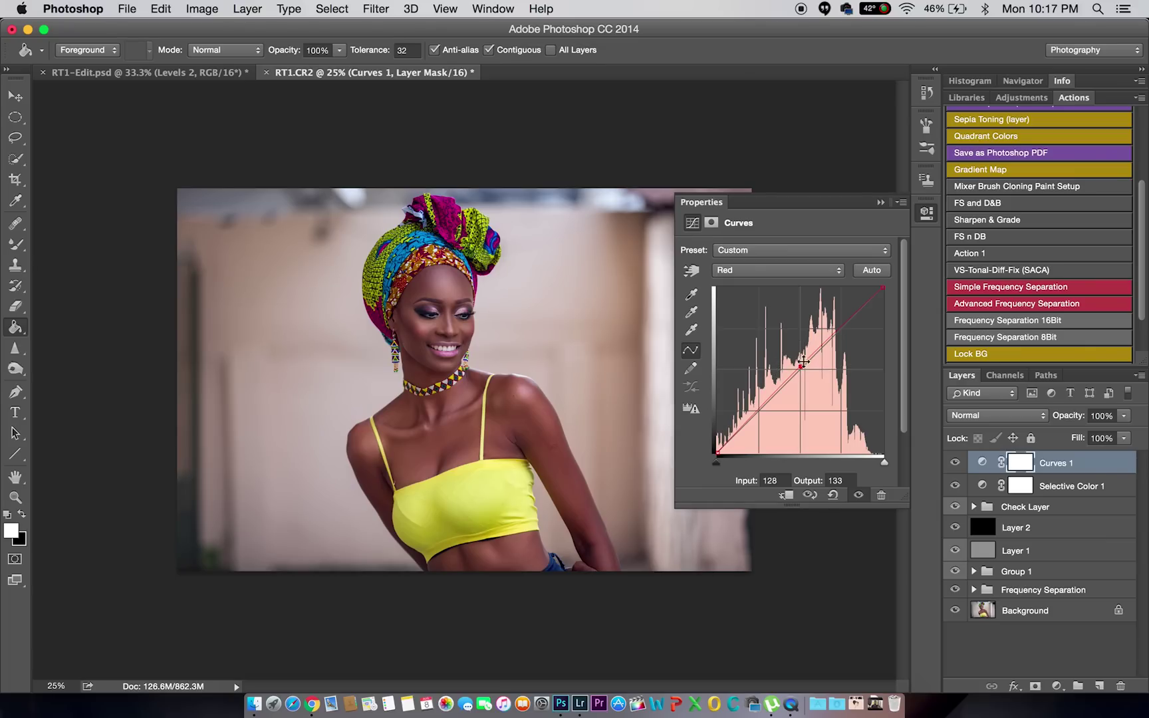
pyautogui.click(788, 277)
pyautogui.click(787, 281)
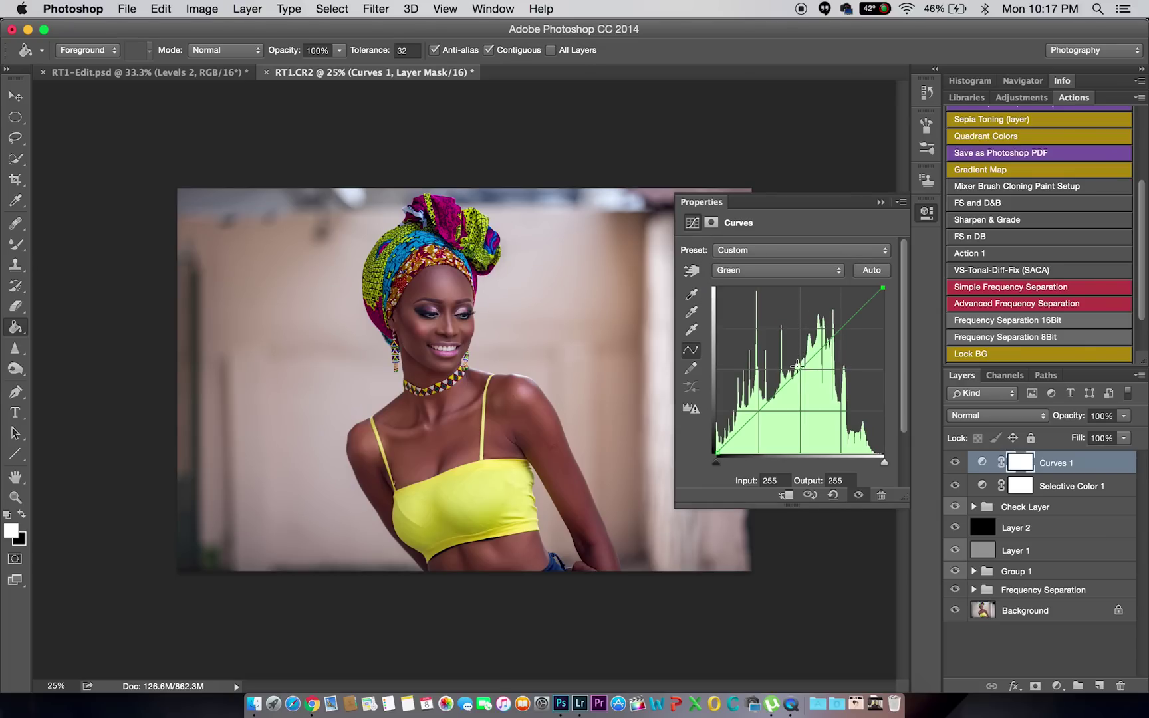
pyautogui.click(800, 367)
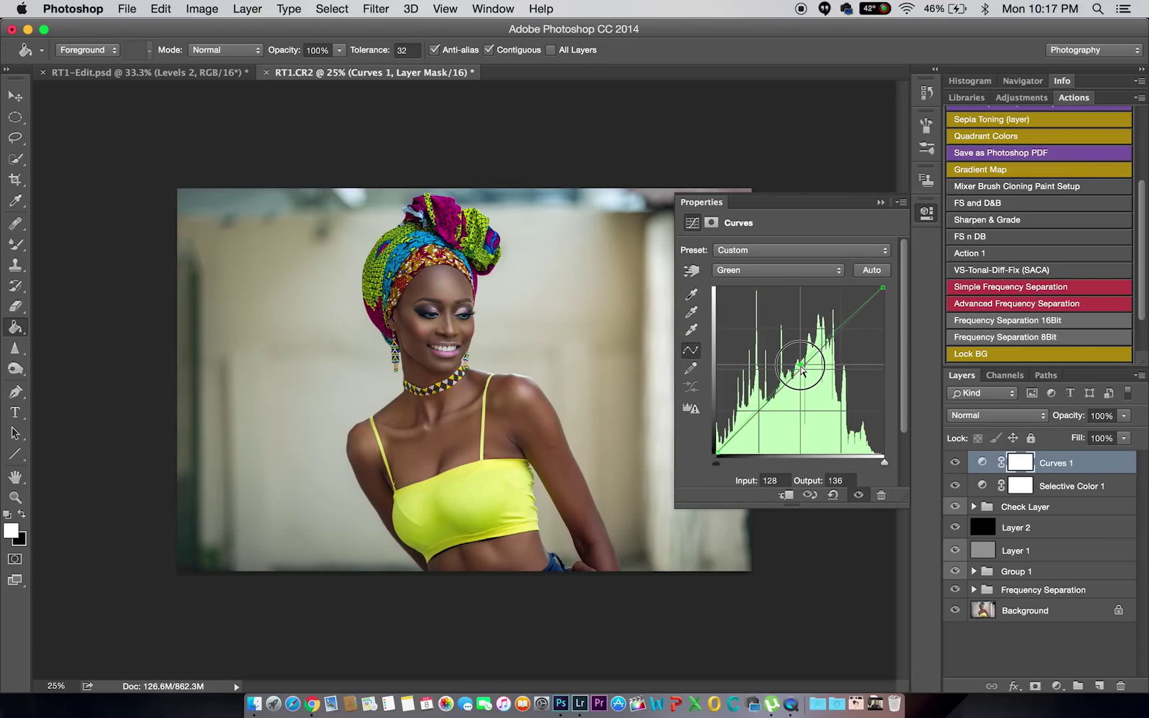
pyautogui.click(791, 278)
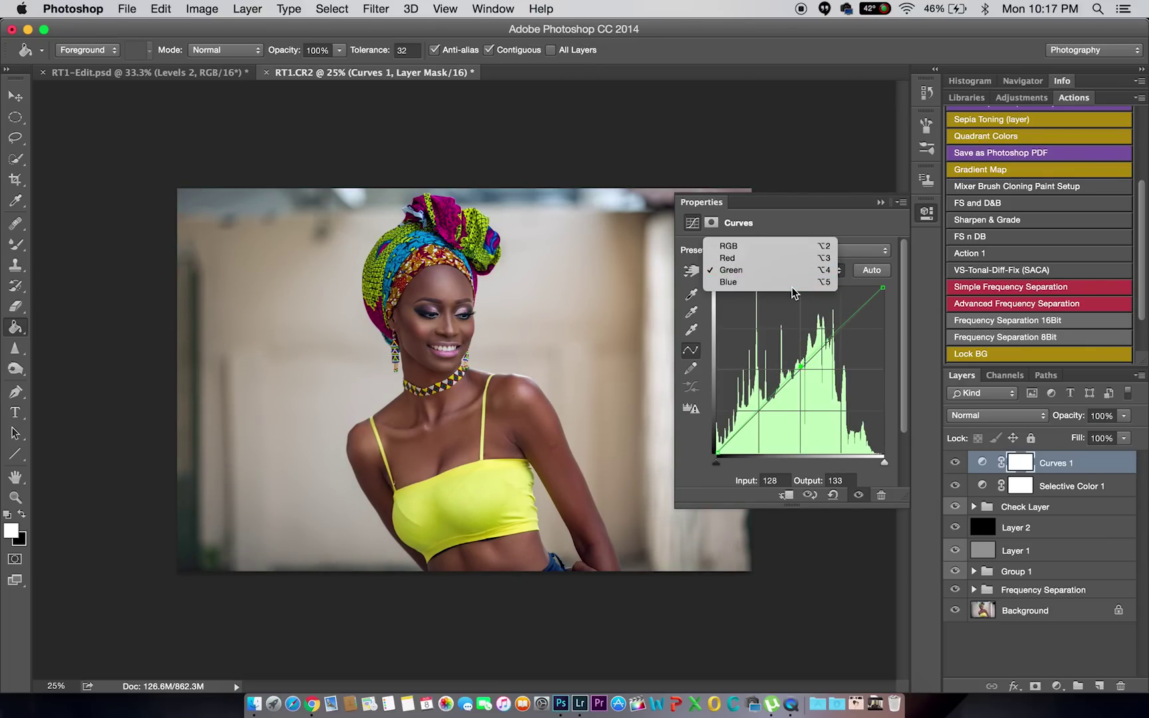
pyautogui.click(791, 285)
pyautogui.click(800, 363)
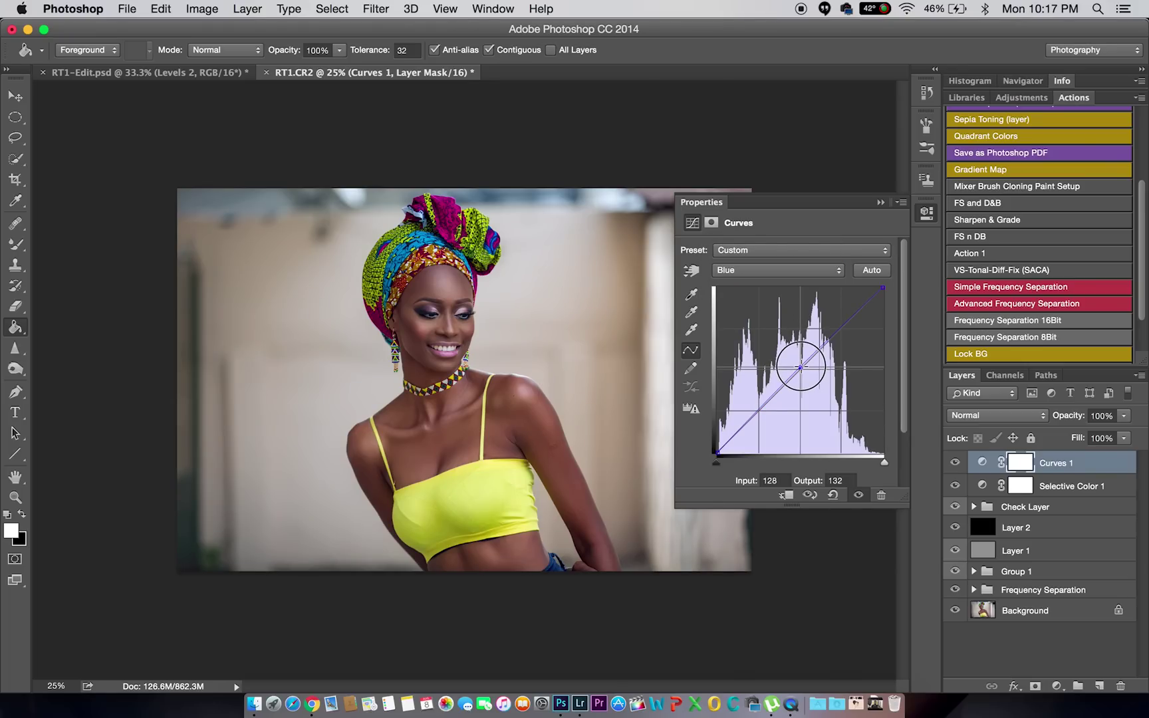
pyautogui.moveTo(800, 364); pyautogui.dragTo(801, 365)
pyautogui.click(880, 203)
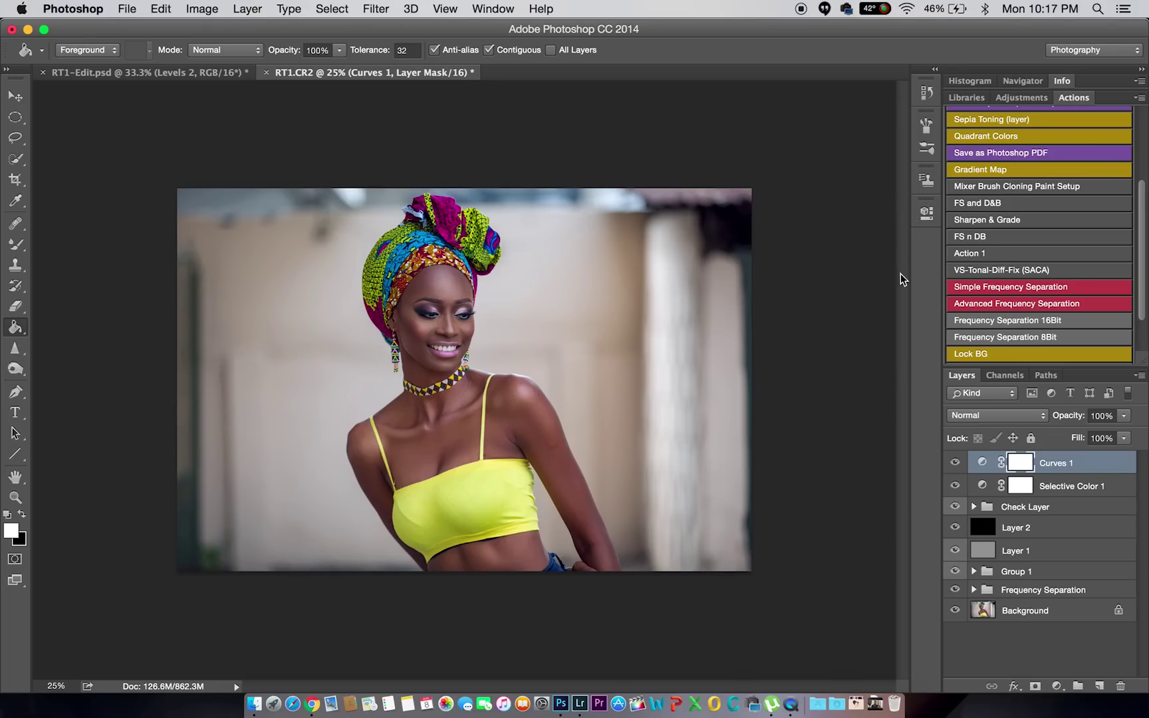
pyautogui.click(954, 463)
pyautogui.click(954, 463)
pyautogui.click(957, 465)
pyautogui.click(961, 465)
# Step: Raise the Green curve midtones further, from 134 to 140, and compare Curves 1 on and off
pyautogui.doubleClick(983, 463)
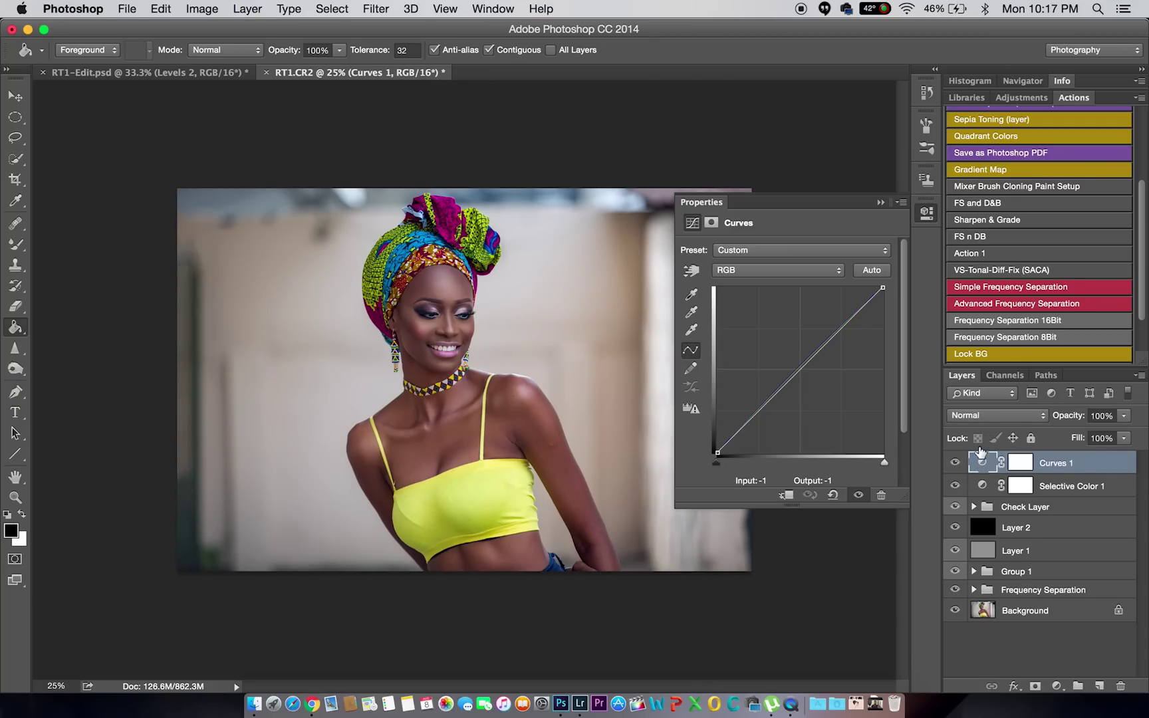
pyautogui.click(804, 270)
pyautogui.click(776, 306)
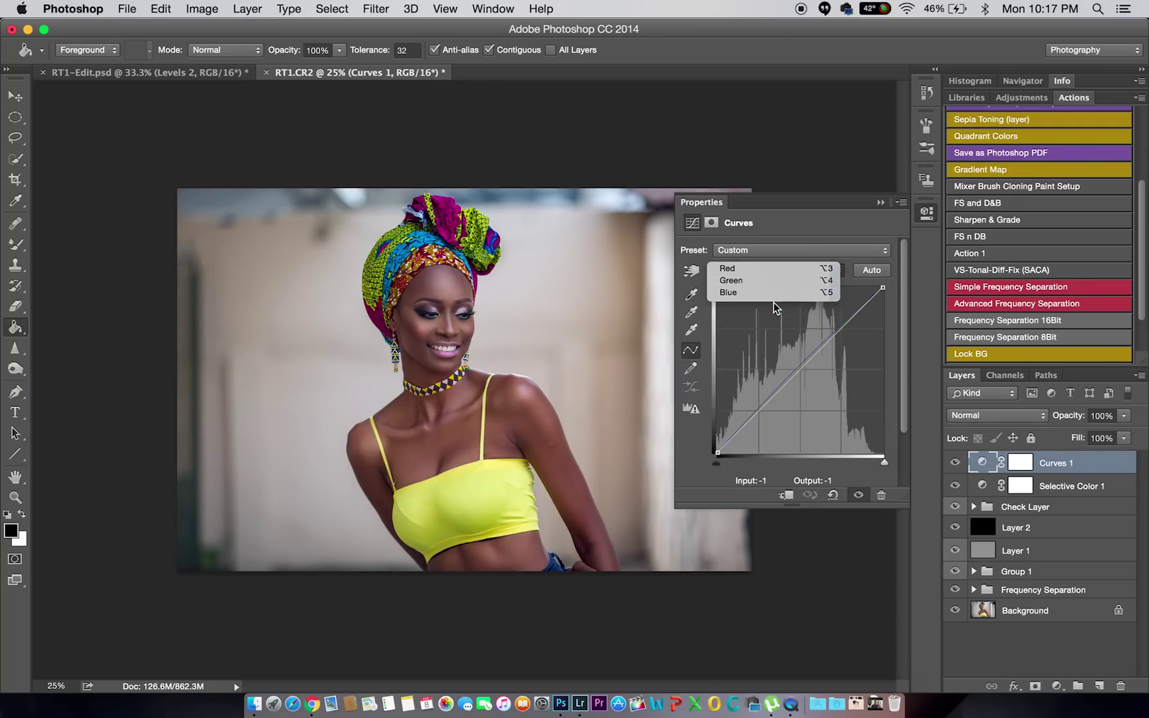
pyautogui.click(776, 270)
pyautogui.click(784, 258)
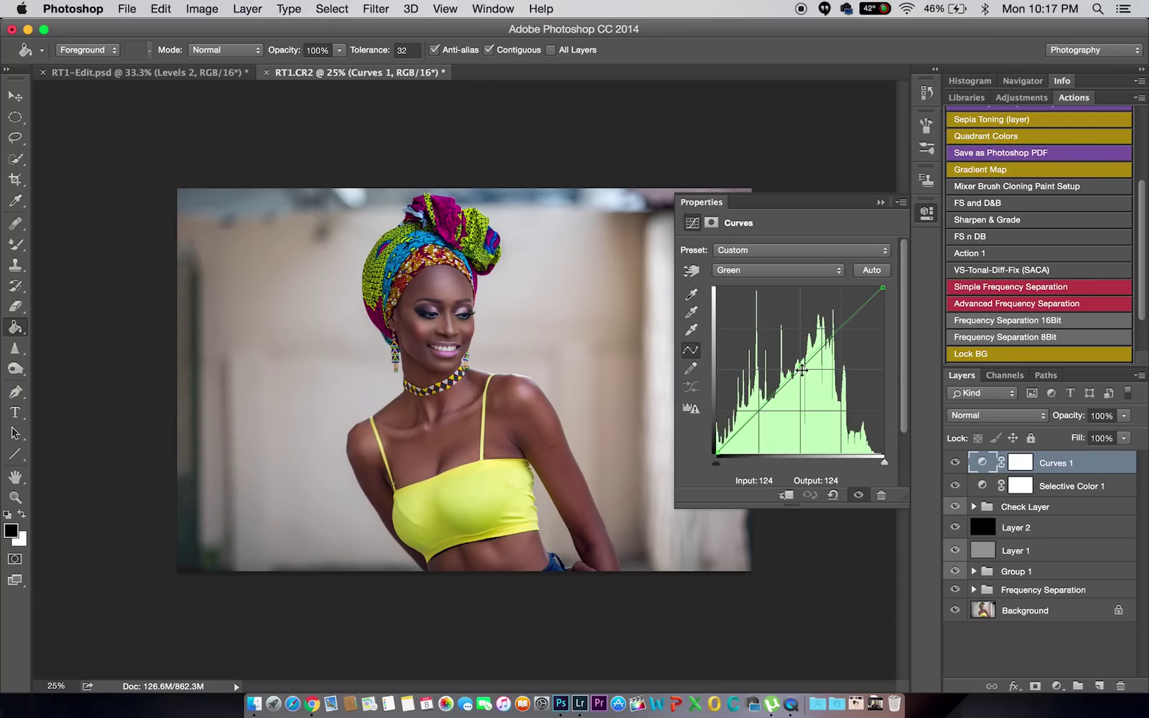
pyautogui.click(802, 363)
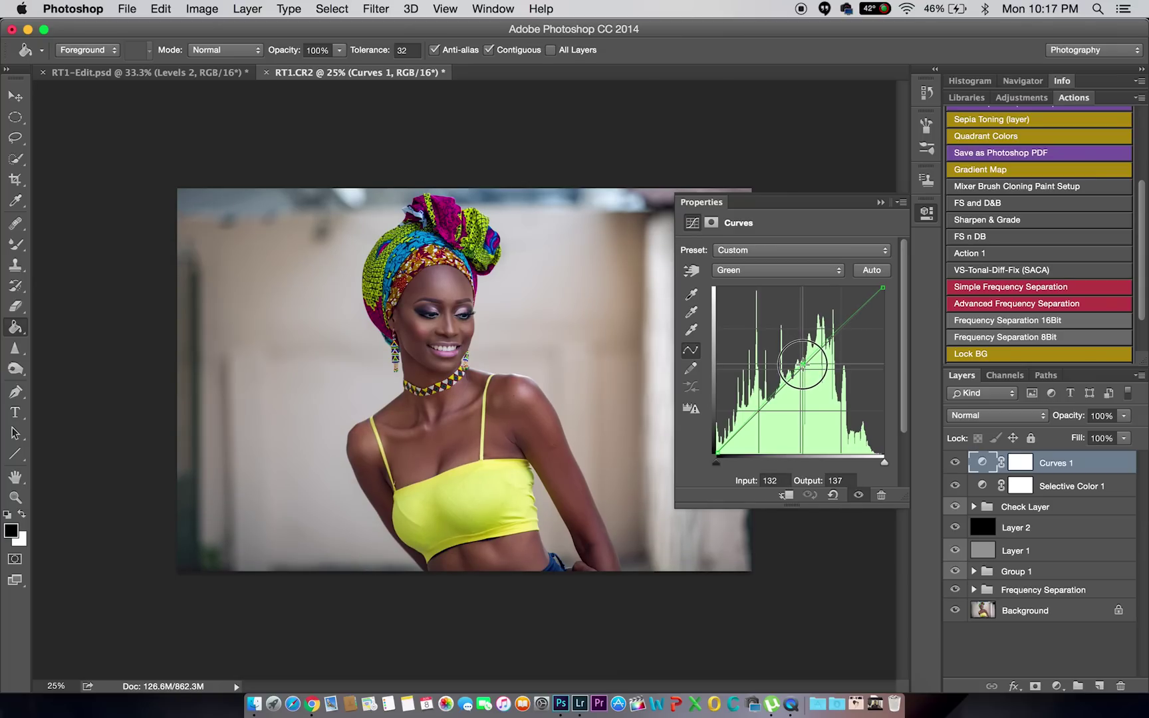
pyautogui.moveTo(802, 363); pyautogui.dragTo(804, 361)
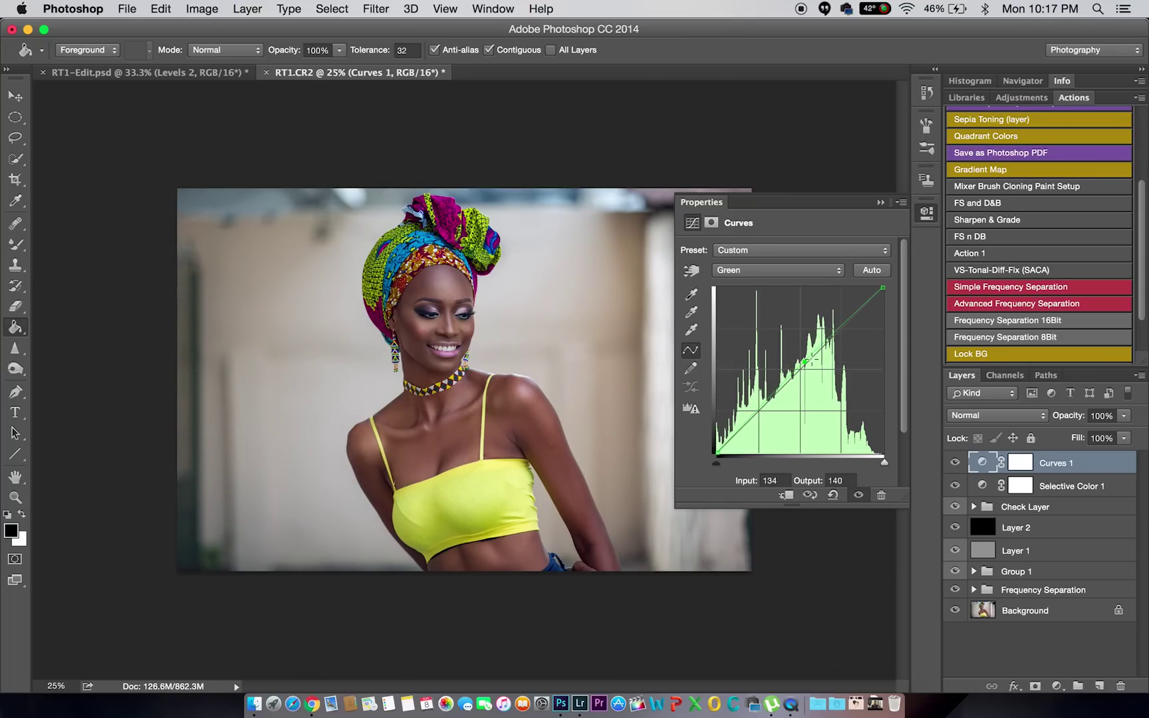
pyautogui.click(880, 203)
pyautogui.click(955, 463)
pyautogui.click(955, 463)
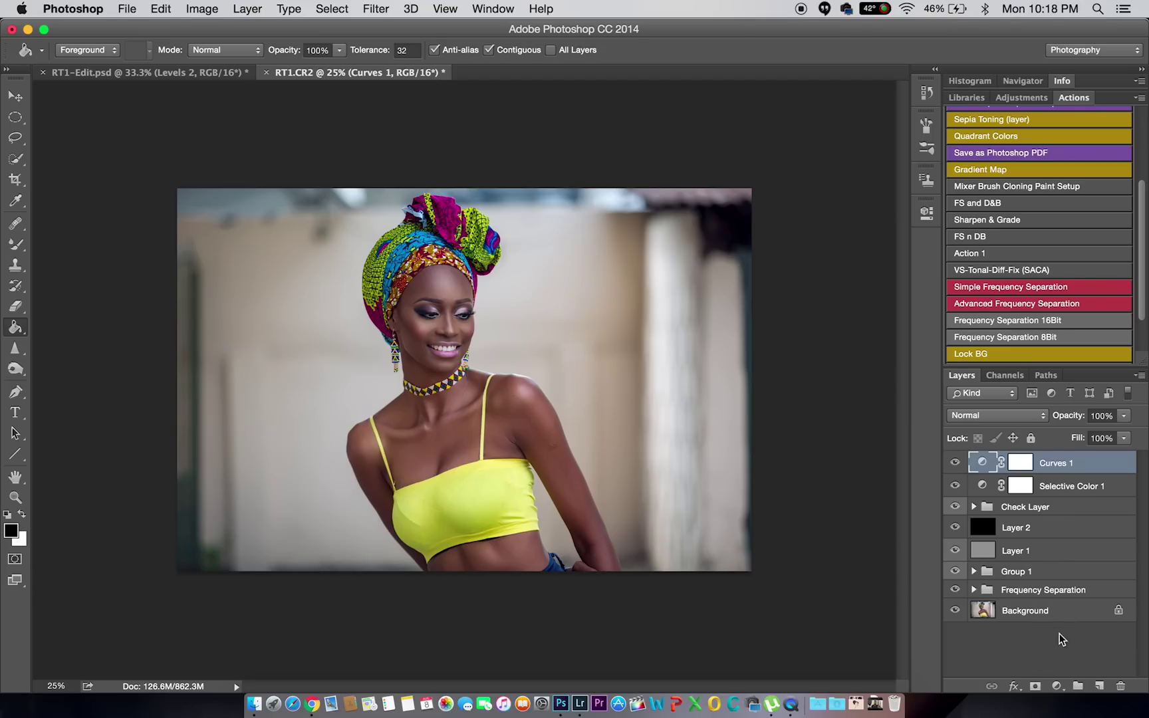
# Step: Add a Levels adjustment with the white point pulled in to brighten highlights
pyautogui.click(1057, 685)
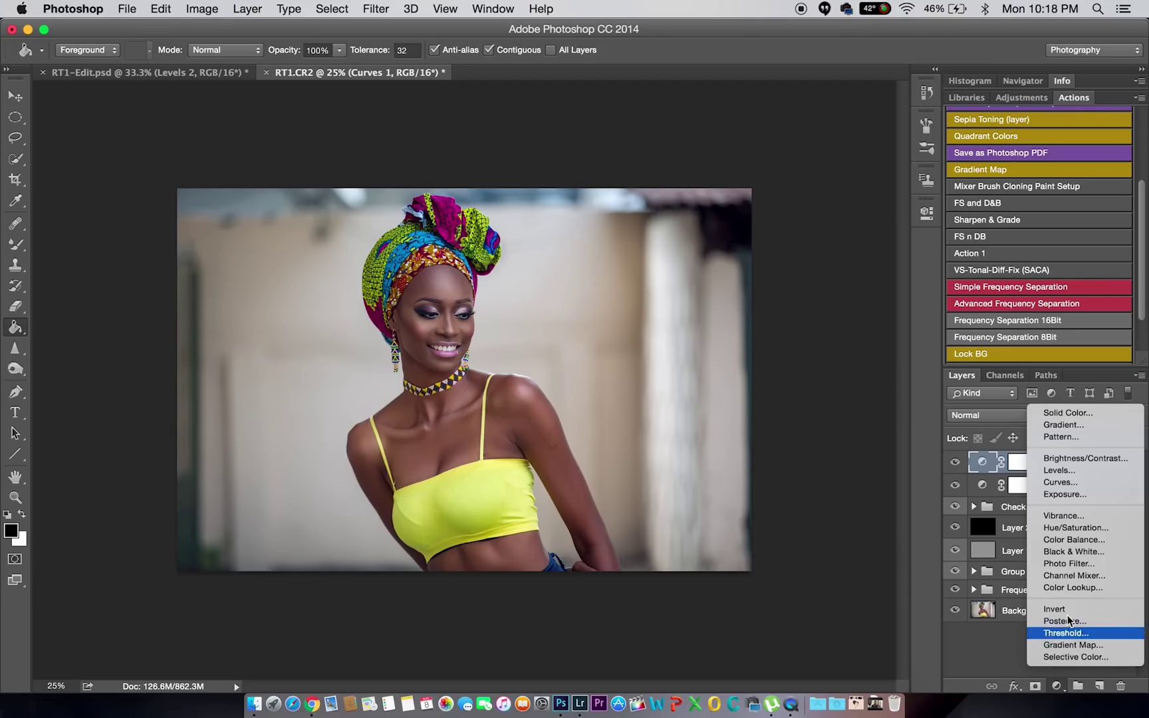
pyautogui.click(1060, 470)
pyautogui.moveTo(890, 363); pyautogui.dragTo(879, 363)
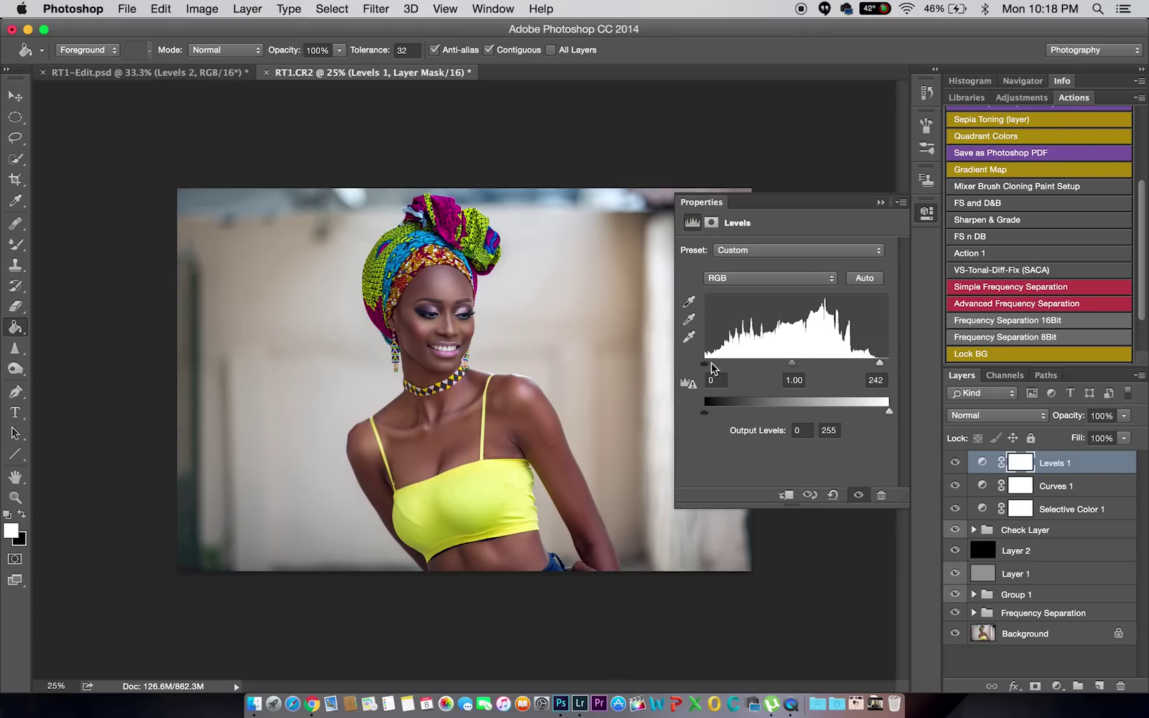
pyautogui.moveTo(703, 367); pyautogui.dragTo(709, 364)
pyautogui.click(879, 203)
pyautogui.click(956, 463)
pyautogui.click(955, 464)
# Step: Group Levels 1, Curves 1 and Selective Color 1 into a group named 'Grade'
pyautogui.keyDown('super'); pyautogui.click(1075, 517); pyautogui.keyUp('super')
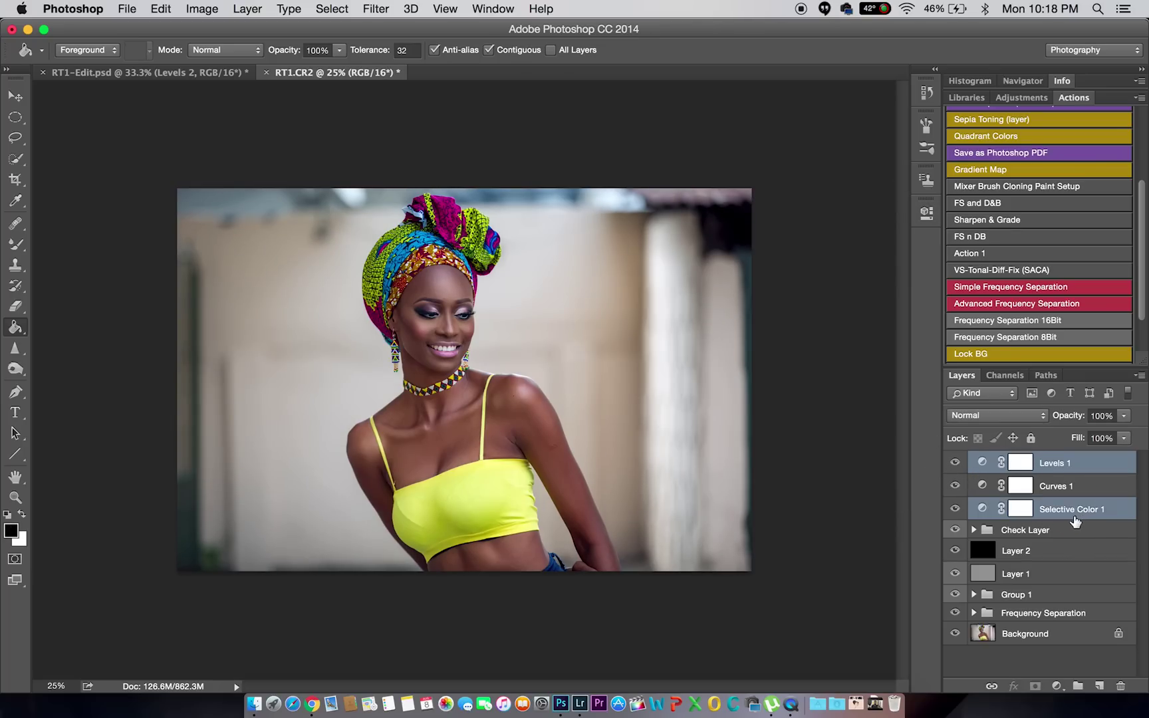
pyautogui.keyDown('super'); pyautogui.click(1075, 492); pyautogui.keyUp('super')
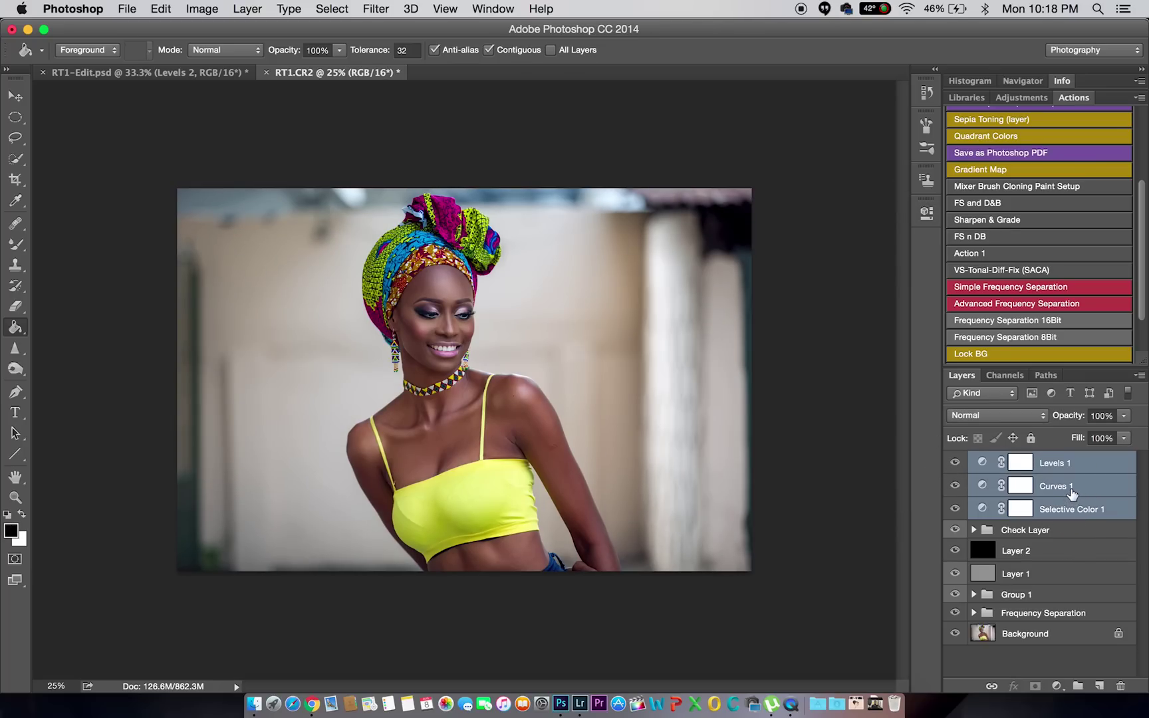
pyautogui.press('super+g')
pyautogui.doubleClick(1023, 462)
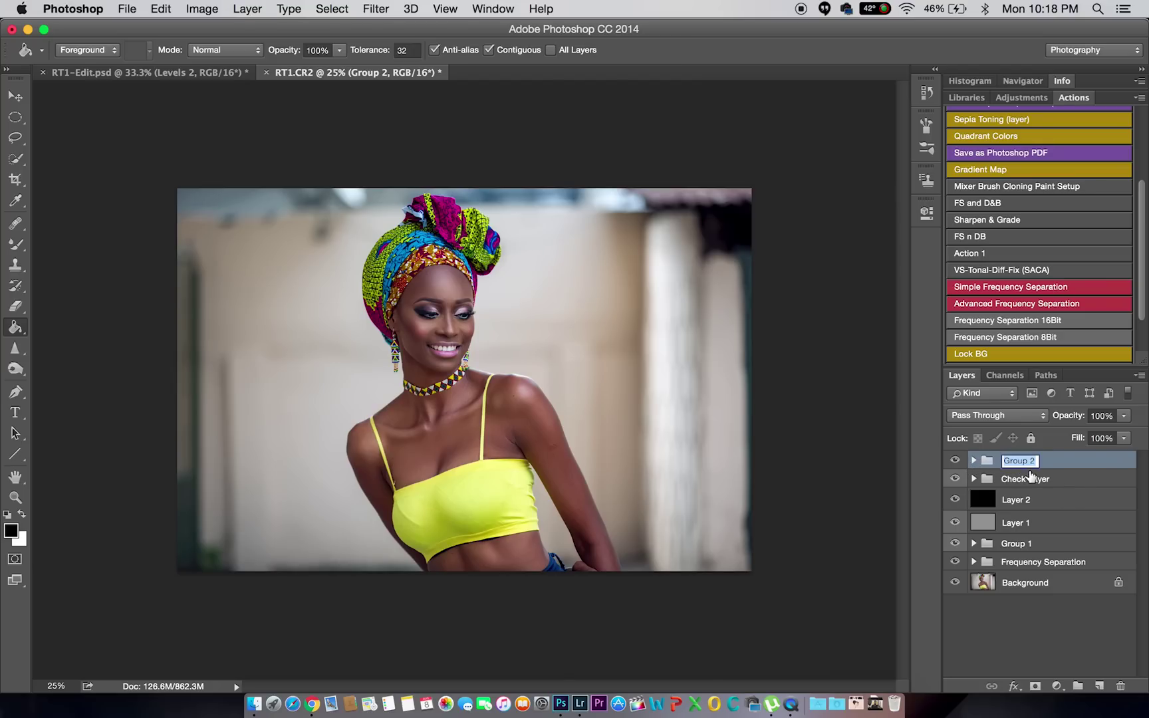
pyautogui.write('Grade')
pyautogui.press('Return')
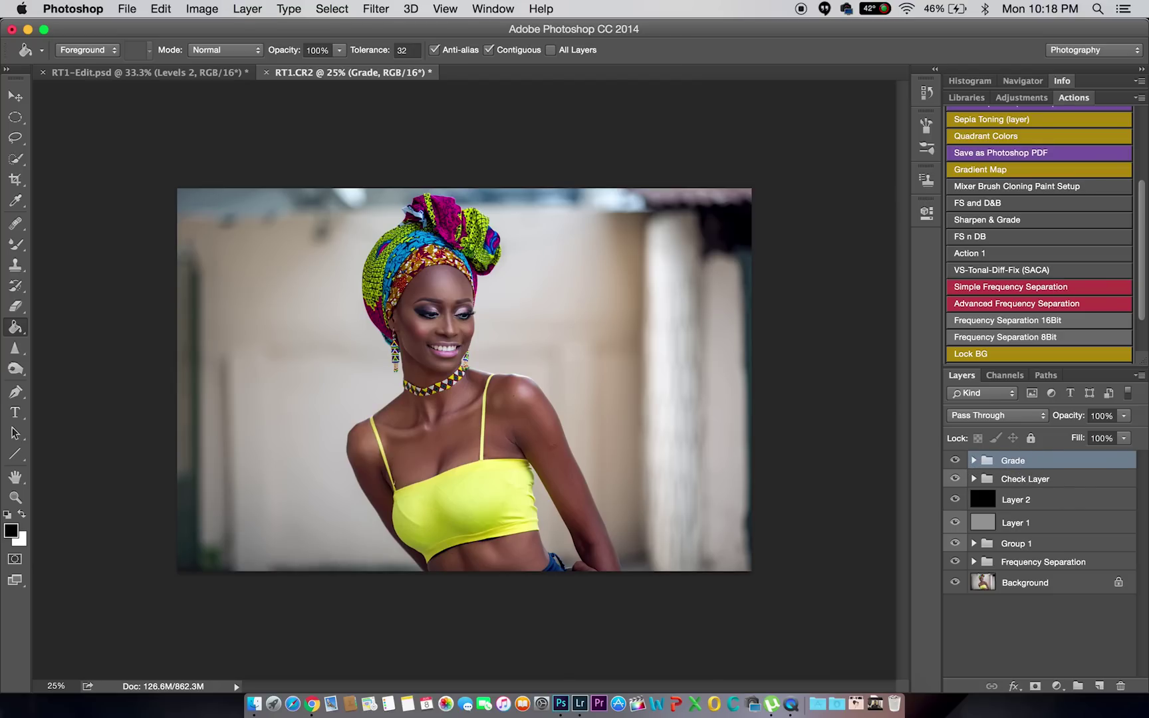
# Step: Delete the Check Layer group
pyautogui.click(1020, 484)
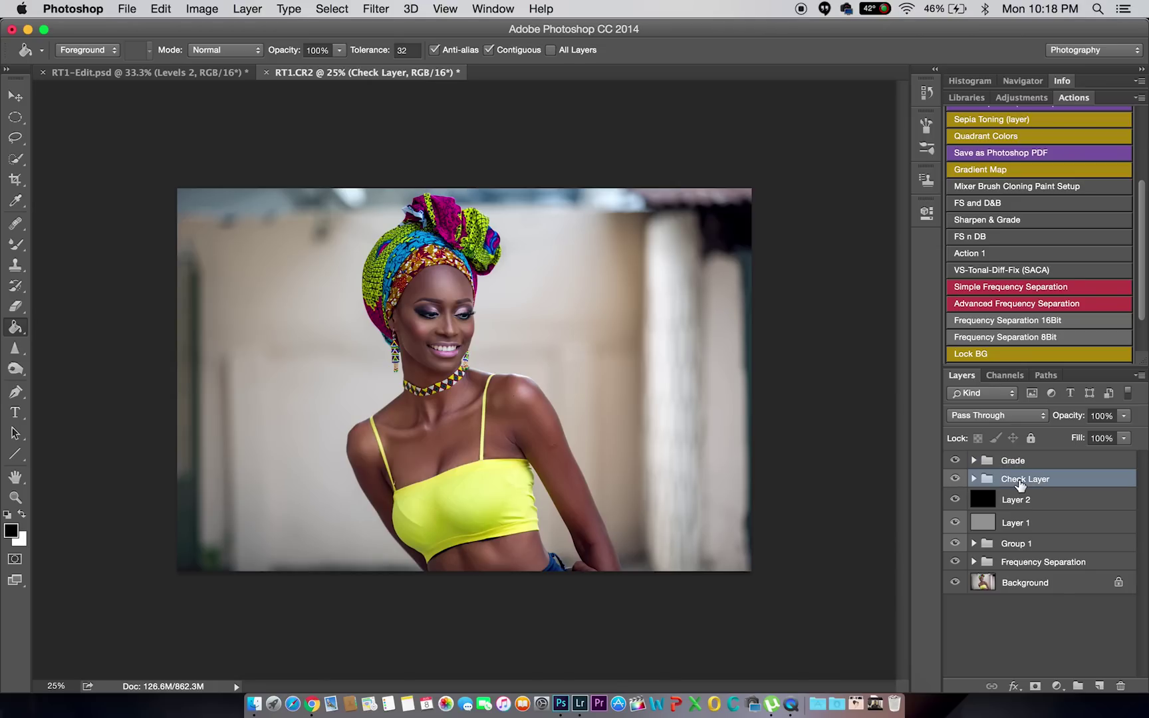
pyautogui.moveTo(1021, 484); pyautogui.dragTo(1013, 459)
pyautogui.press('Delete')
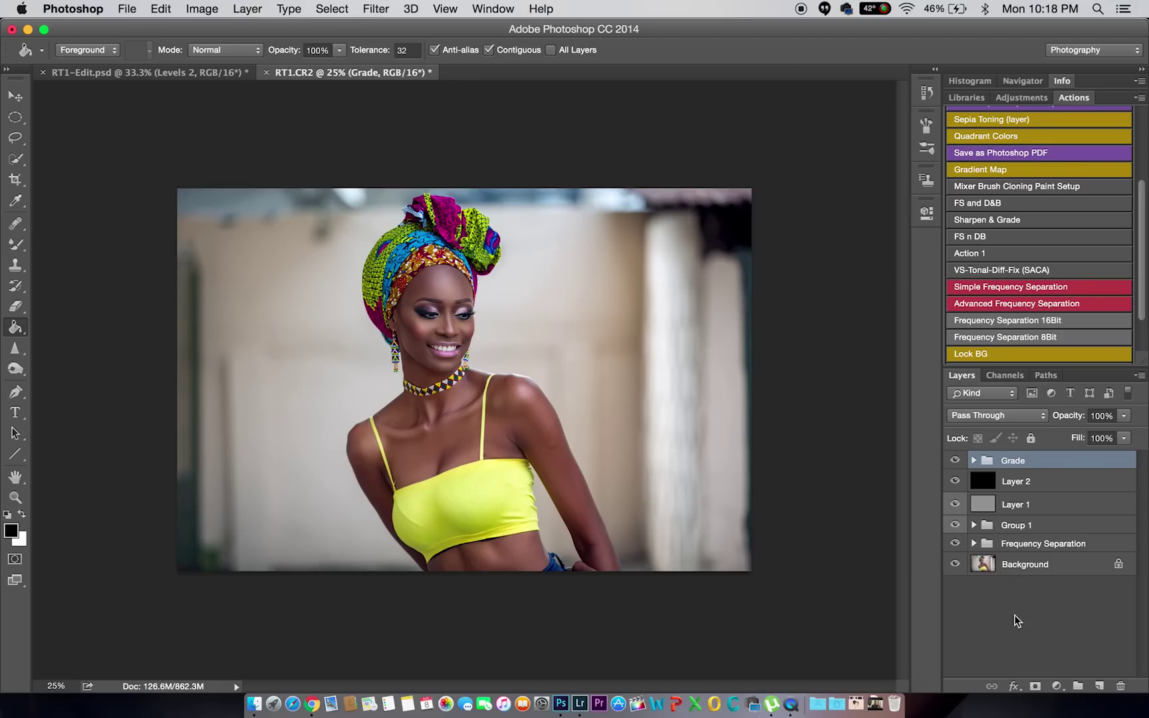
# Step: Add an empty Layer 3 on top and set the gradient's left stop to white
pyautogui.click(1091, 688)
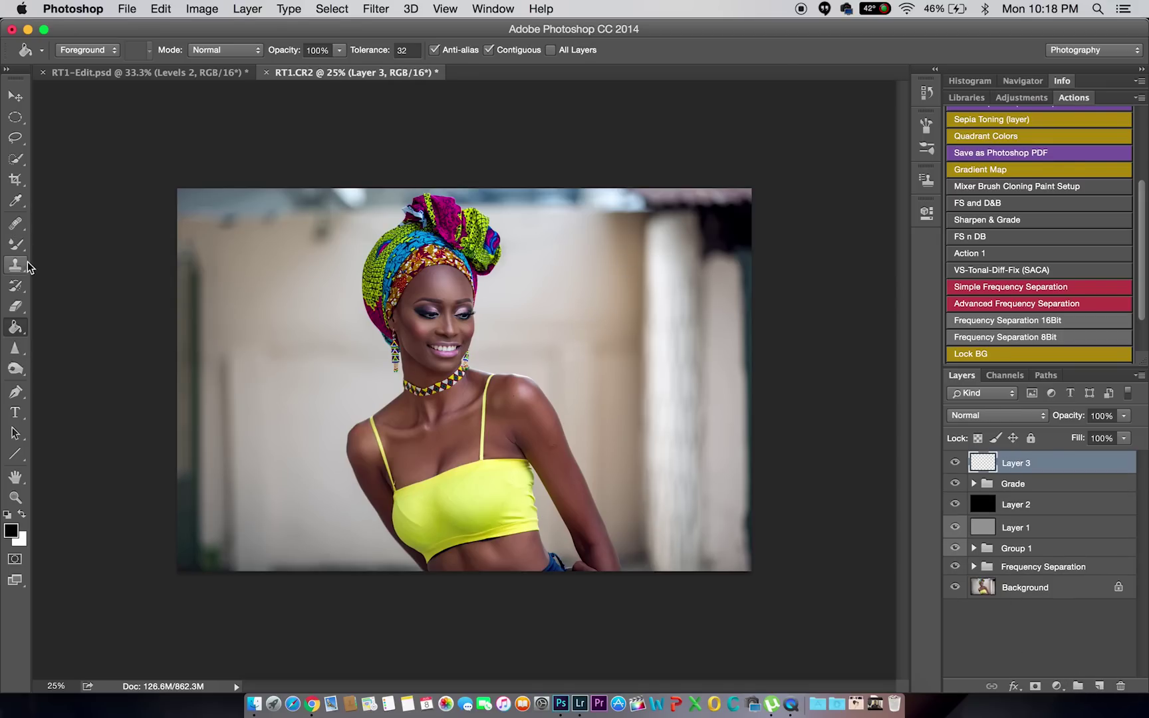
pyautogui.moveTo(15, 327); pyautogui.dragTo(73, 323)
pyautogui.click(82, 50)
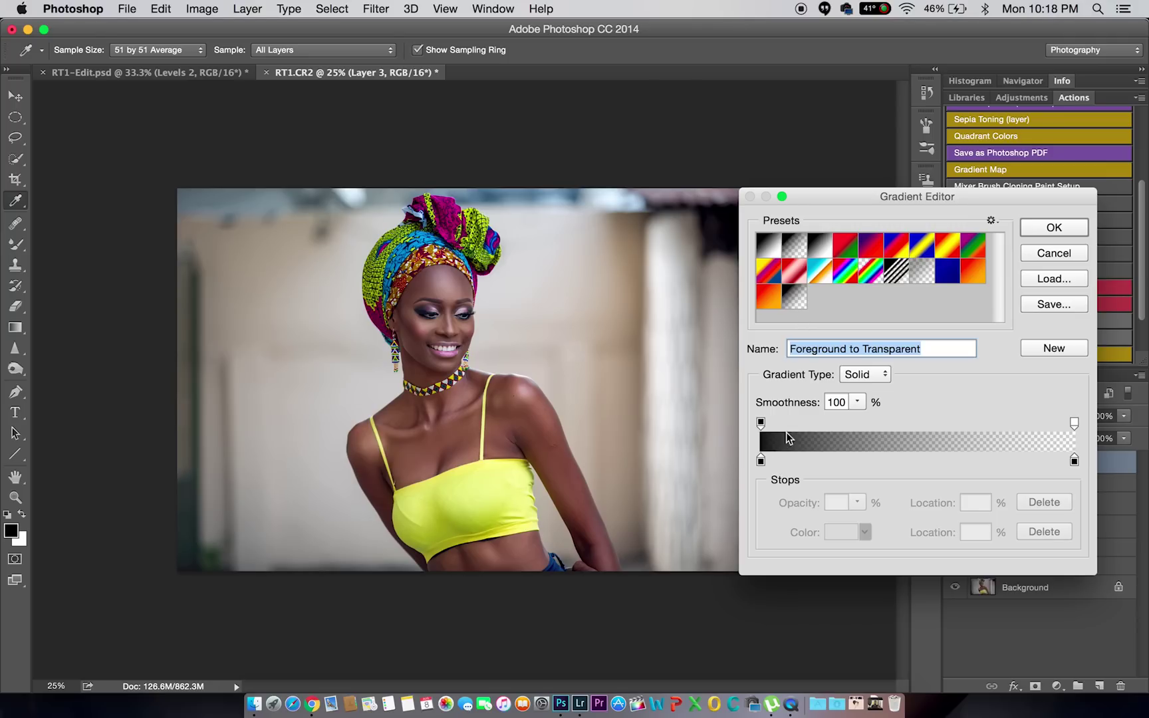
pyautogui.click(760, 462)
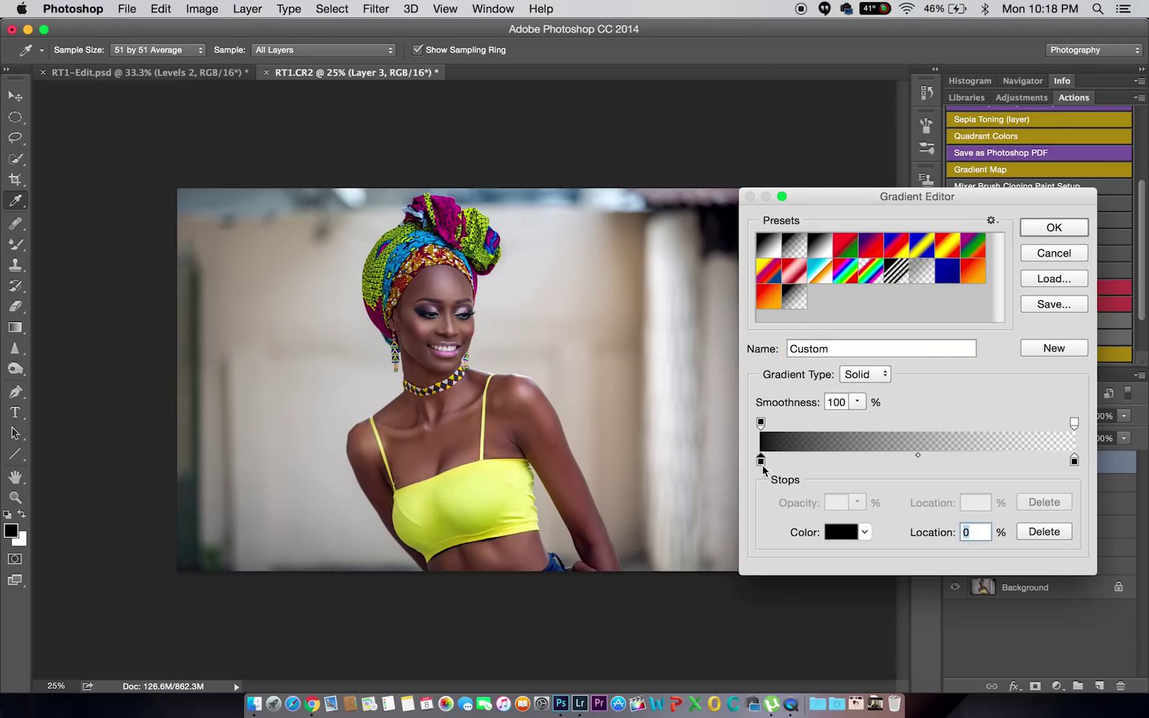
pyautogui.doubleClick(761, 461)
pyautogui.moveTo(696, 193); pyautogui.dragTo(683, 159)
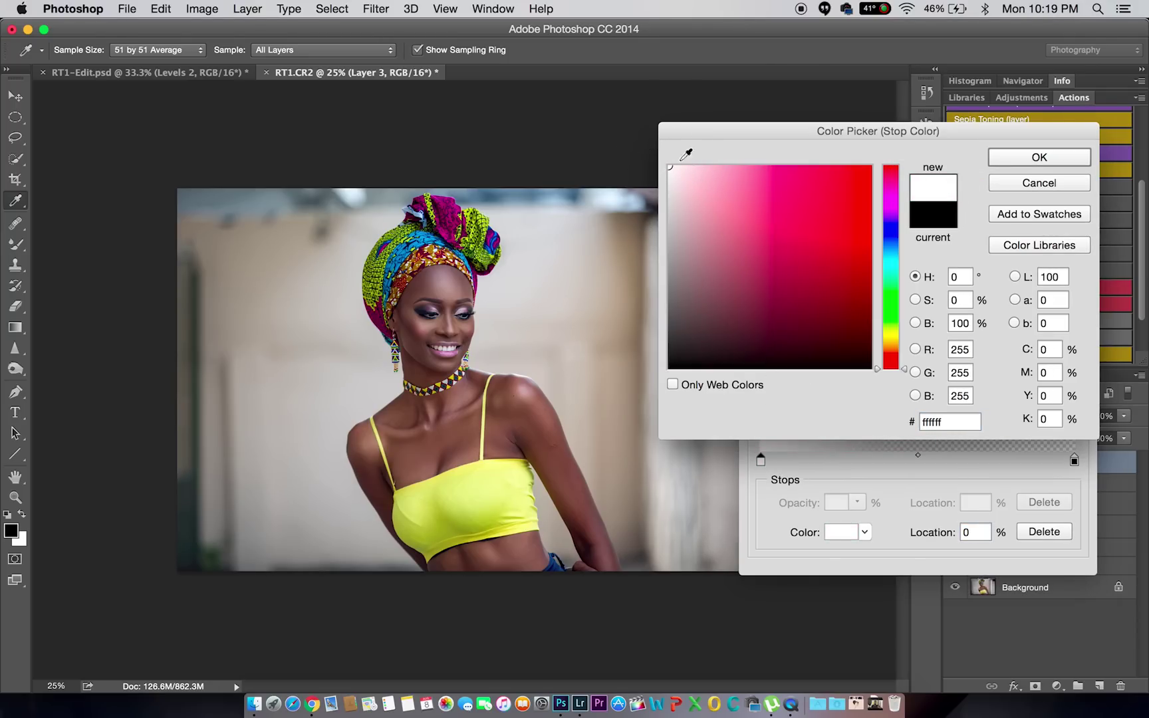
pyautogui.click(991, 159)
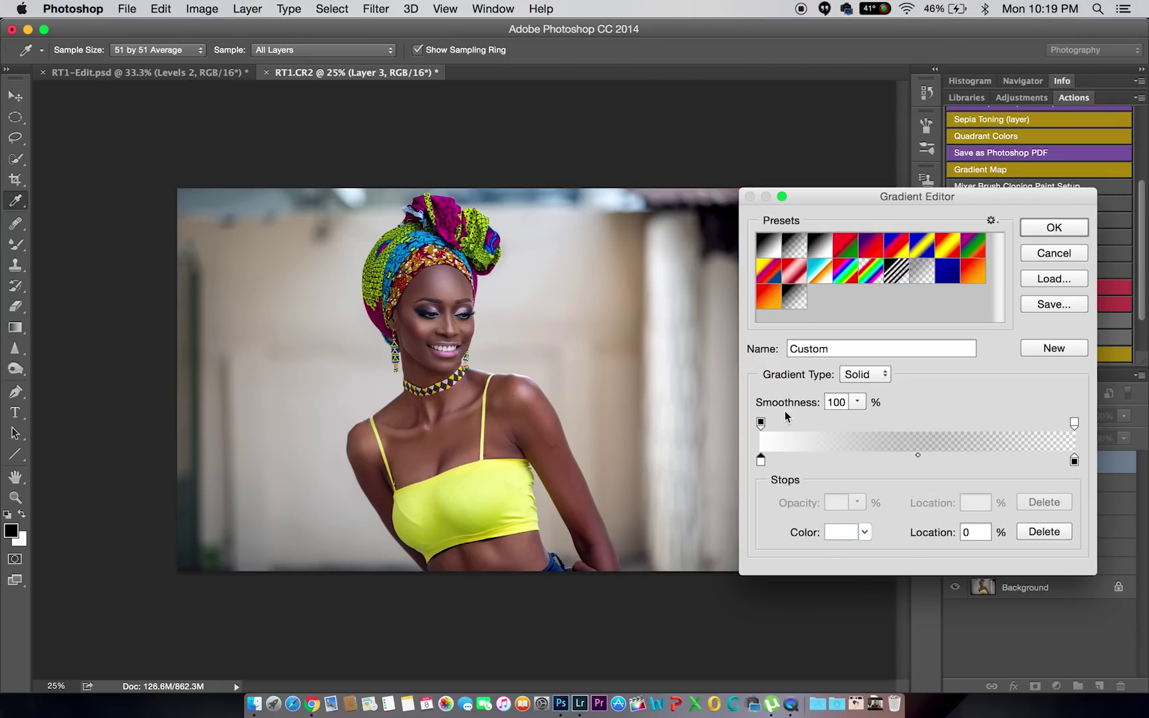
# Step: Add a gold colour stop to the gradient, place it at 29%, and confirm the gradient
pyautogui.click(845, 459)
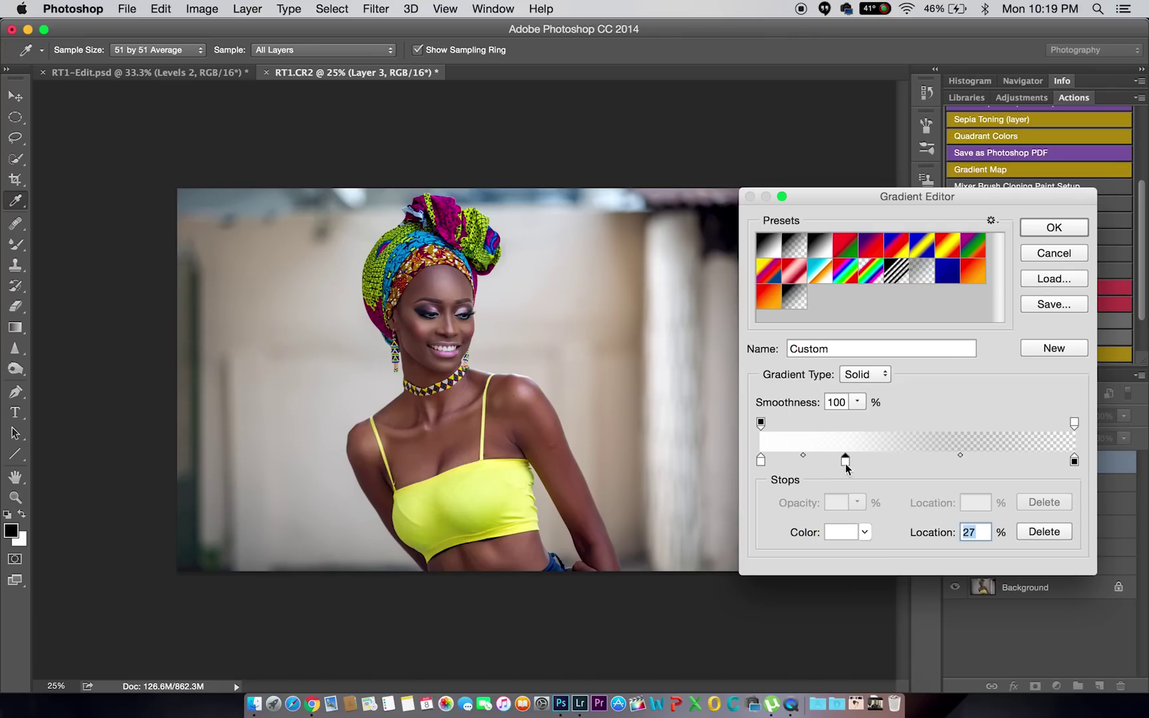
pyautogui.doubleClick(845, 460)
pyautogui.moveTo(896, 336); pyautogui.dragTo(894, 344)
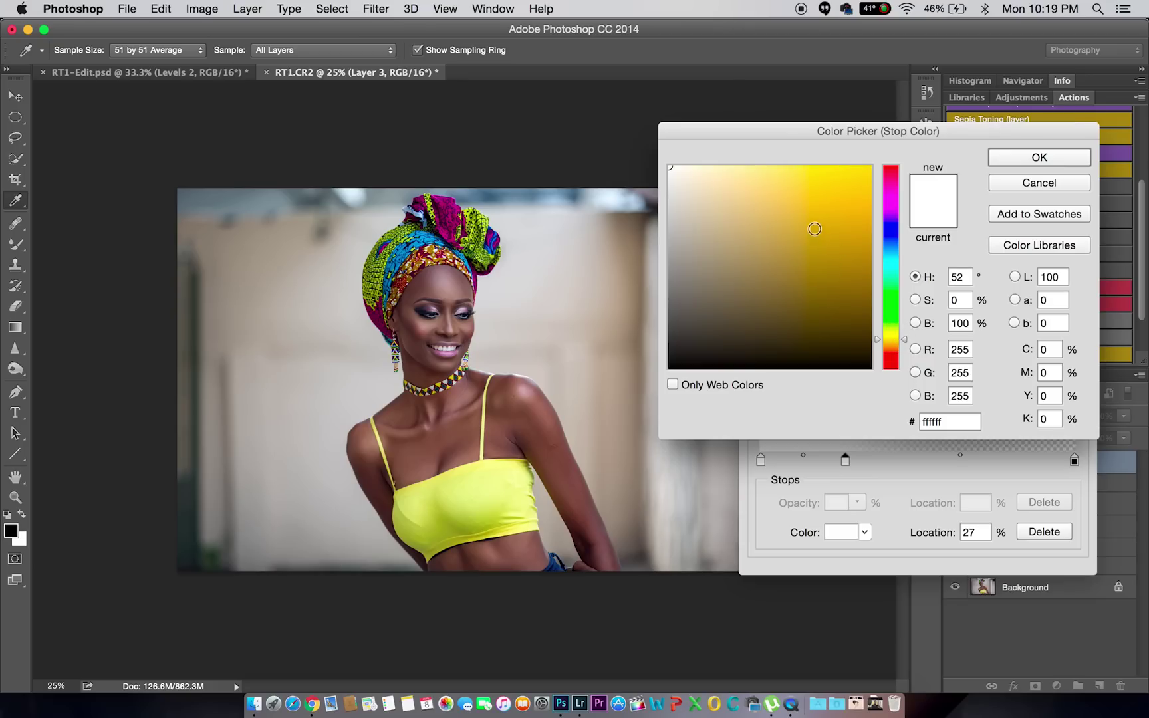
pyautogui.click(801, 211)
pyautogui.moveTo(809, 227); pyautogui.dragTo(813, 234)
pyautogui.moveTo(880, 340); pyautogui.dragTo(878, 345)
pyautogui.click(1004, 159)
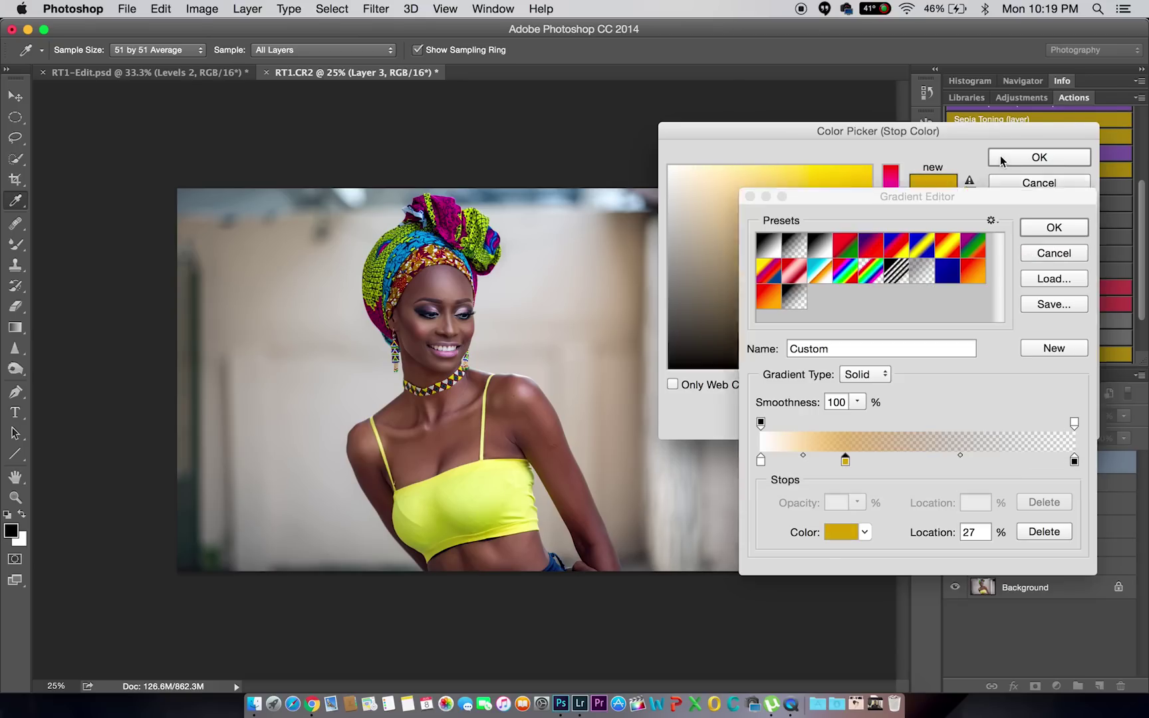
pyautogui.moveTo(845, 460); pyautogui.dragTo(851, 459)
pyautogui.click(1052, 227)
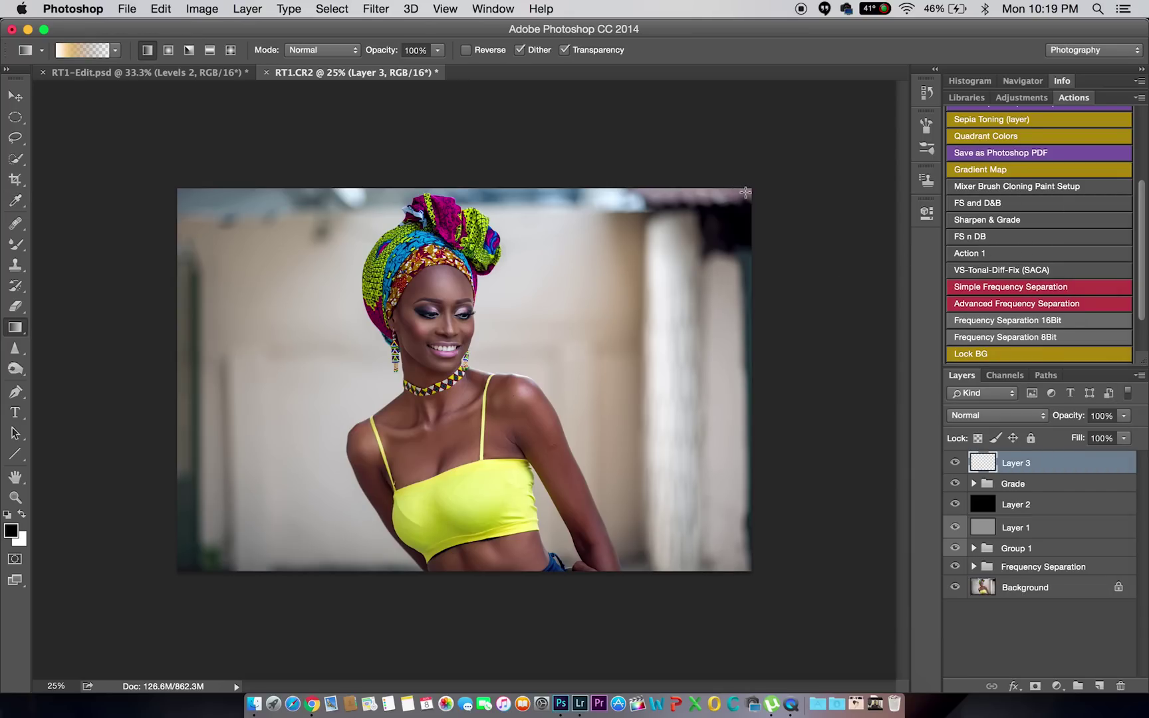
# Step: Draw the gold gradient from the top-right toward the centre on Layer 3, blended as Screen
pyautogui.moveTo(745, 196)
pyautogui.mouseDown()
pyautogui.moveTo(595, 307)
pyautogui.moveTo(619, 322)
pyautogui.mouseUp()
pyautogui.moveTo(718, 210)
pyautogui.mouseDown()
pyautogui.moveTo(590, 277)
pyautogui.moveTo(553, 358)
pyautogui.mouseUp()
pyautogui.moveTo(716, 203); pyautogui.dragTo(514, 376)
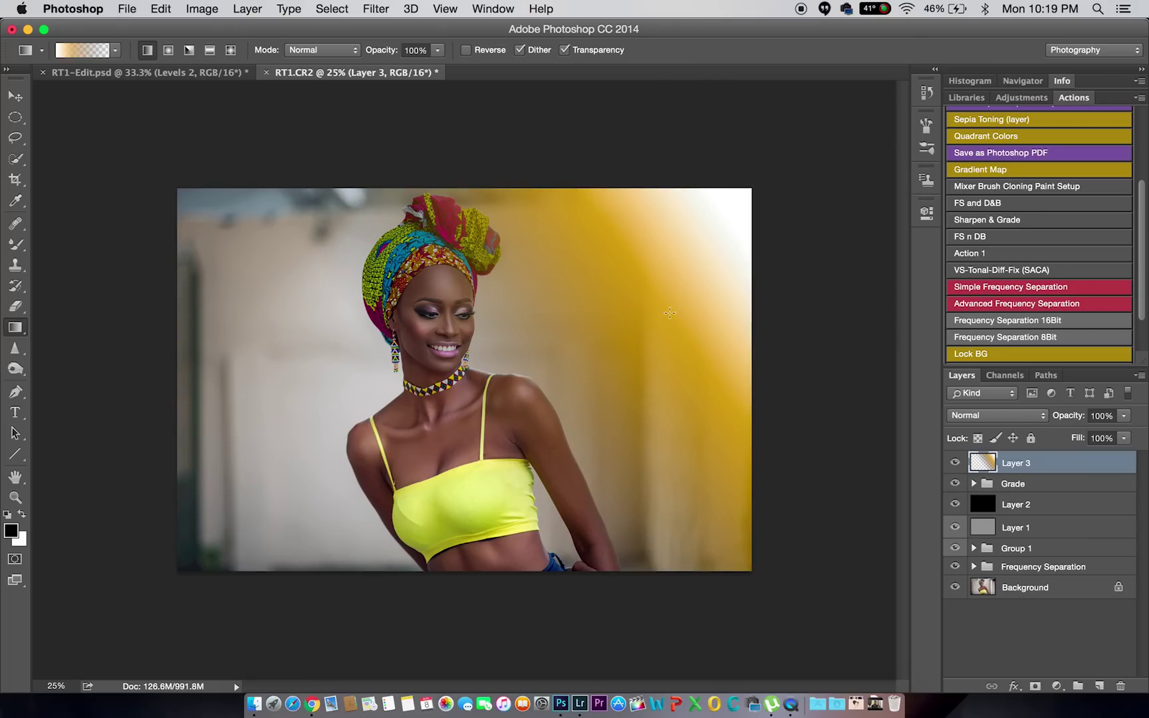
pyautogui.click(1008, 420)
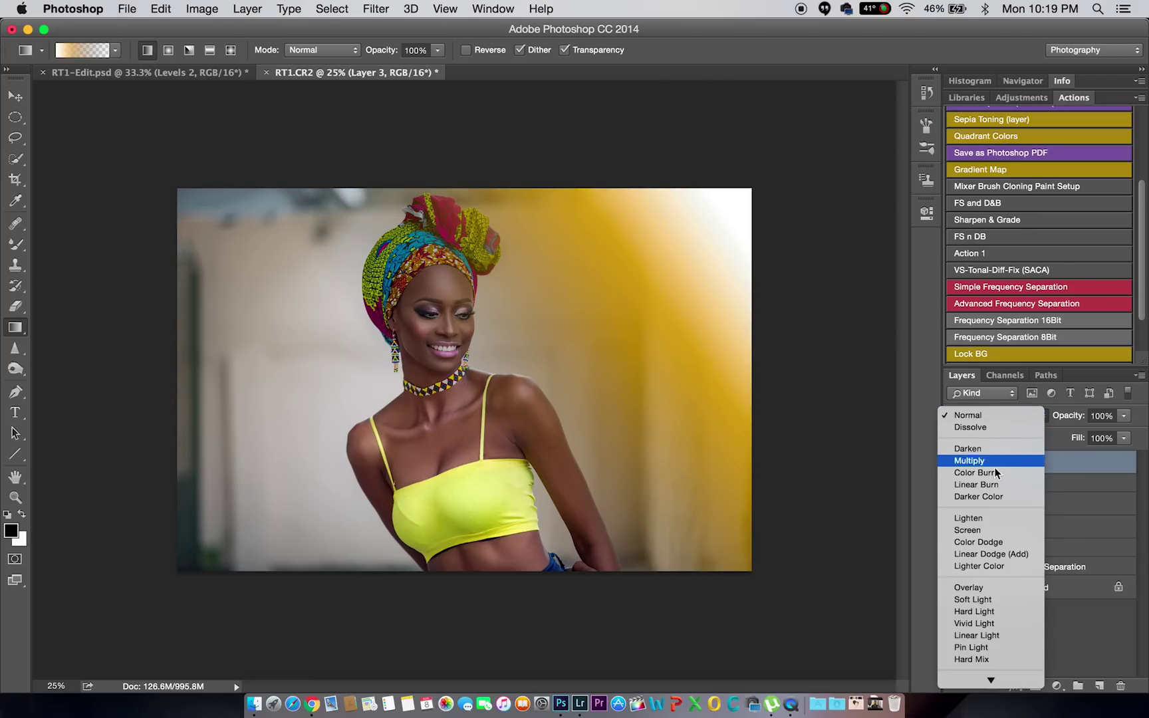
pyautogui.click(985, 529)
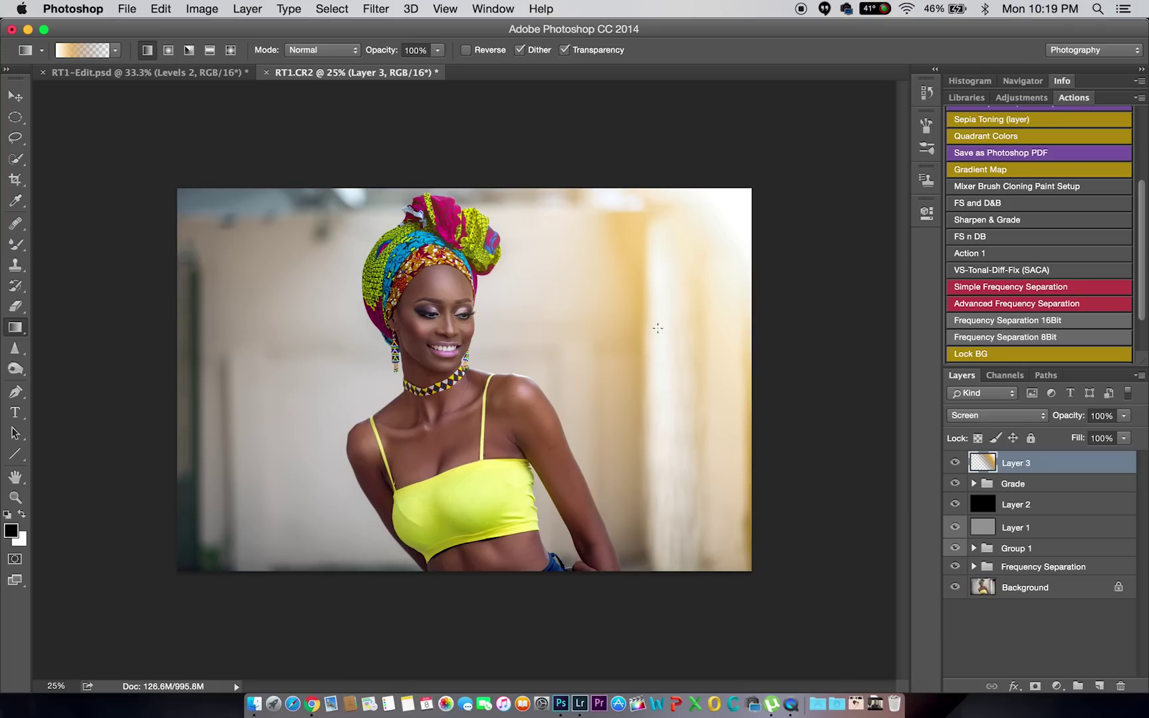
pyautogui.moveTo(717, 206); pyautogui.dragTo(537, 380)
pyautogui.click(957, 464)
pyautogui.click(957, 464)
# Step: Soften the glow with a Gaussian Blur of about 9 px and compare it on and off
pyautogui.click(365, 8)
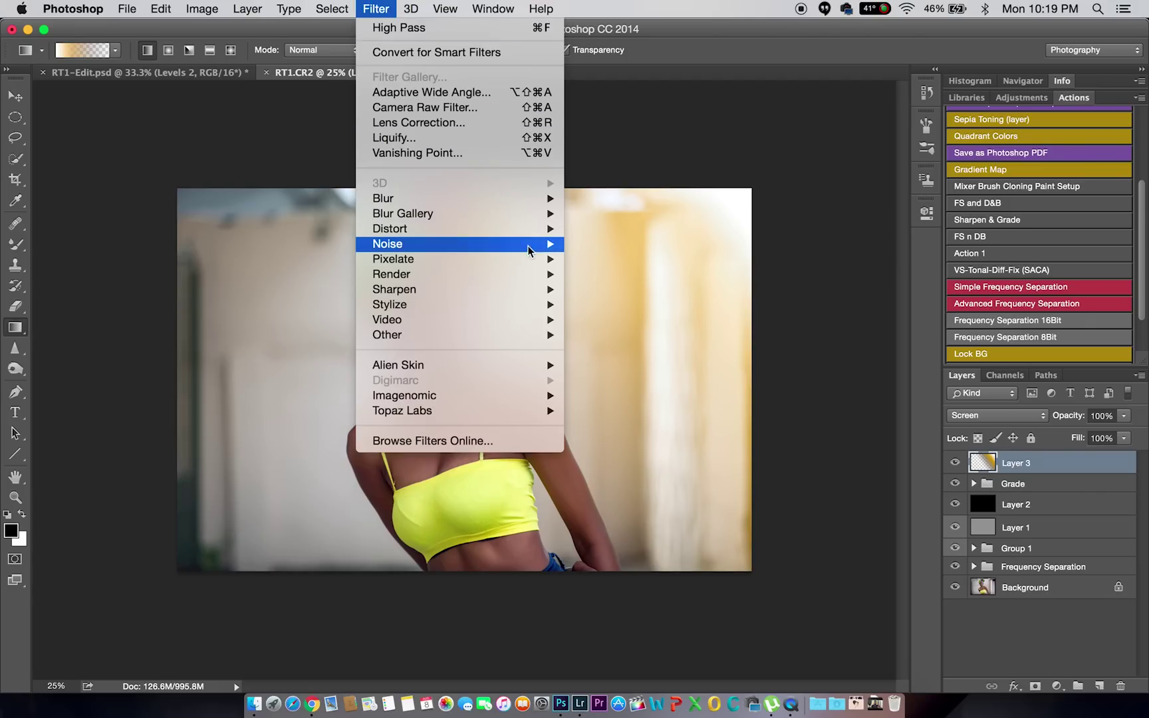
pyautogui.moveTo(549, 200)
pyautogui.click(613, 259)
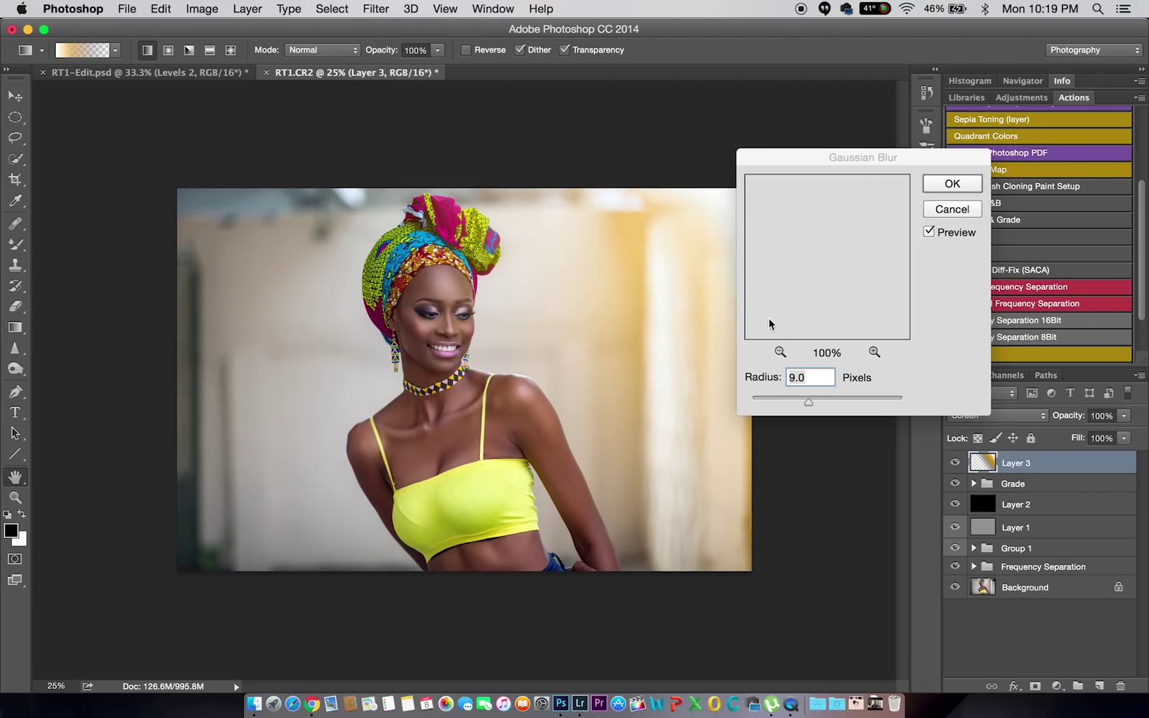
pyautogui.moveTo(813, 401); pyautogui.dragTo(846, 399)
pyautogui.click(929, 197)
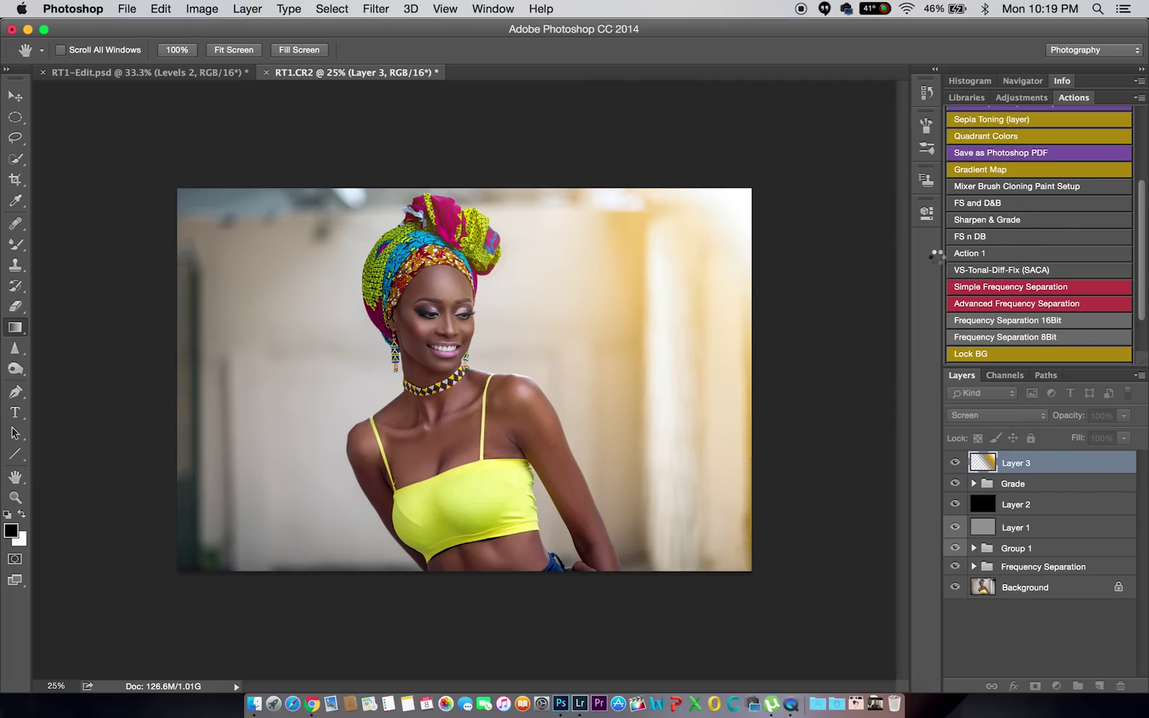
pyautogui.press('g')
pyautogui.click(956, 465)
pyautogui.click(956, 465)
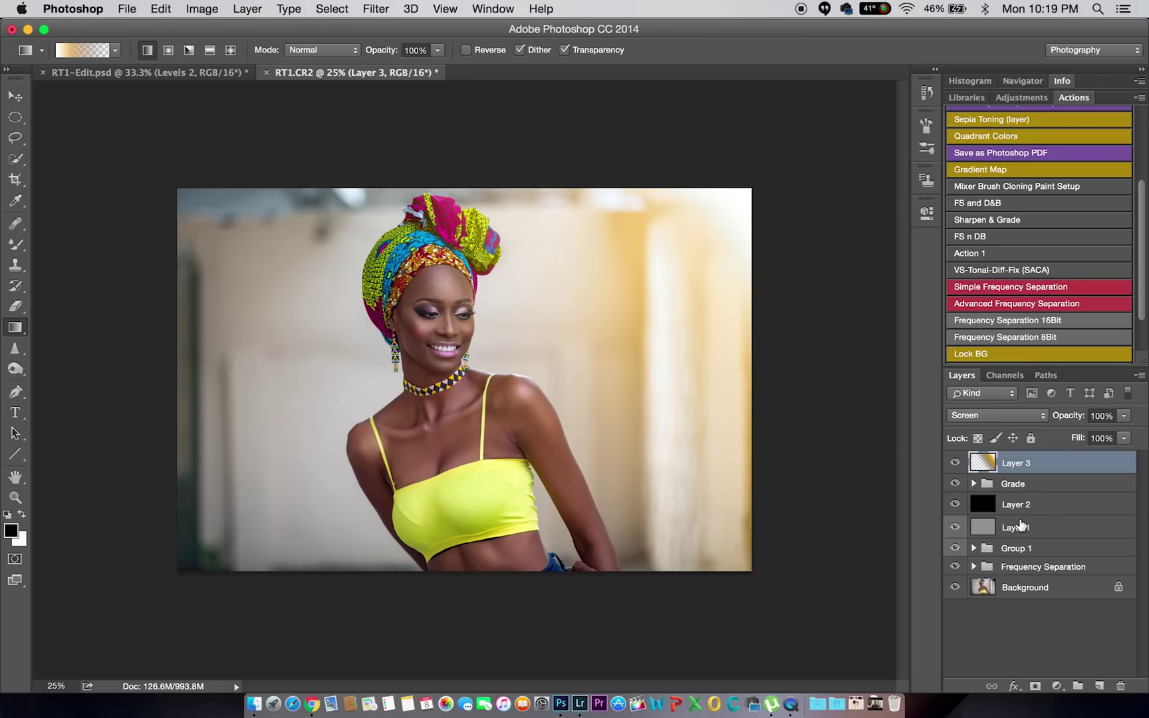
# Step: Add a Color Lookup adjustment using the Fuji ETERNA 250D Kodak 2395 3DLUT
pyautogui.click(1056, 686)
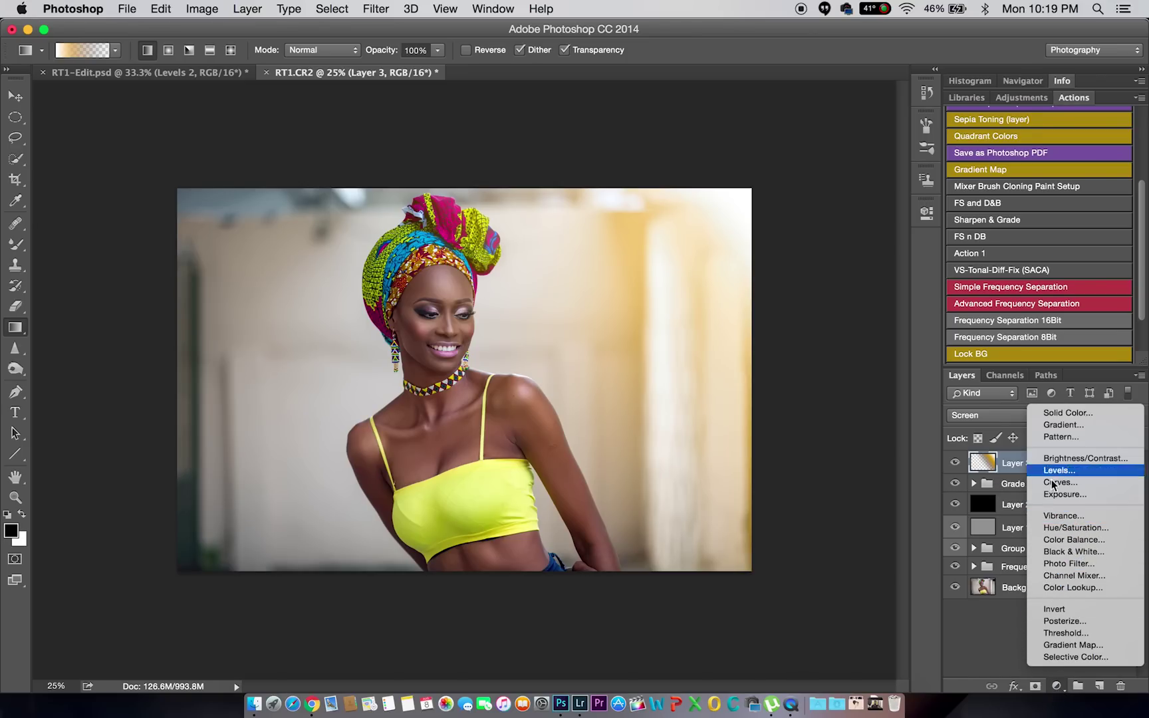
pyautogui.click(1072, 587)
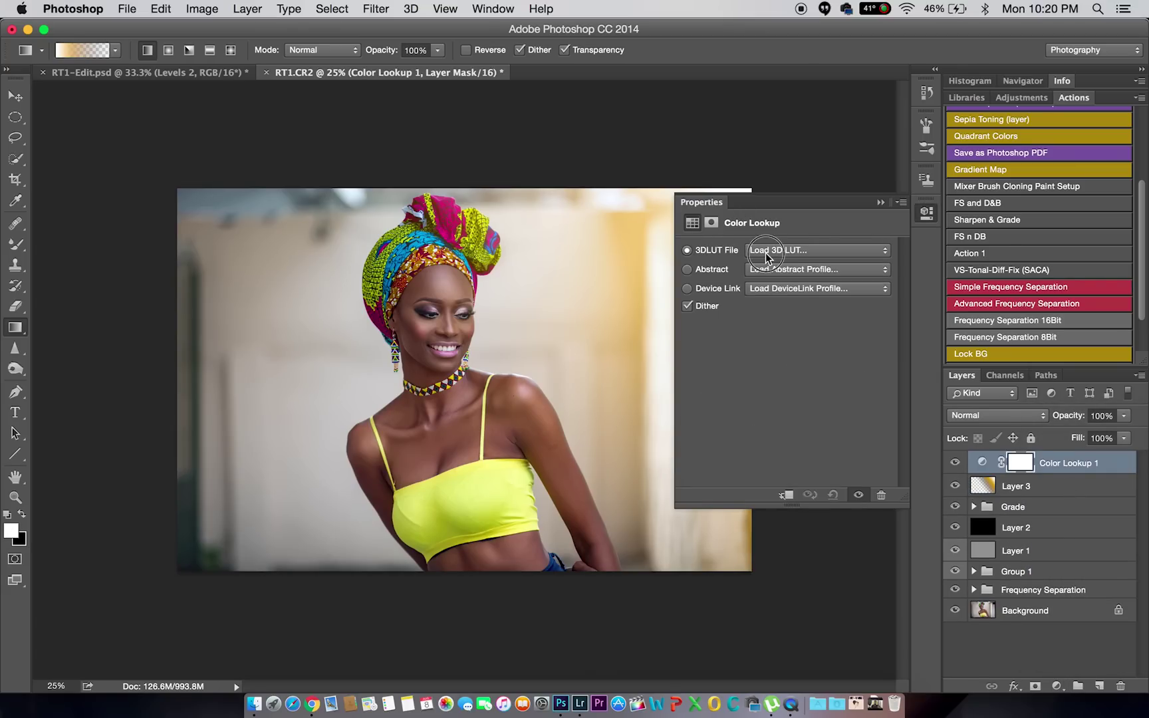
pyautogui.click(766, 252)
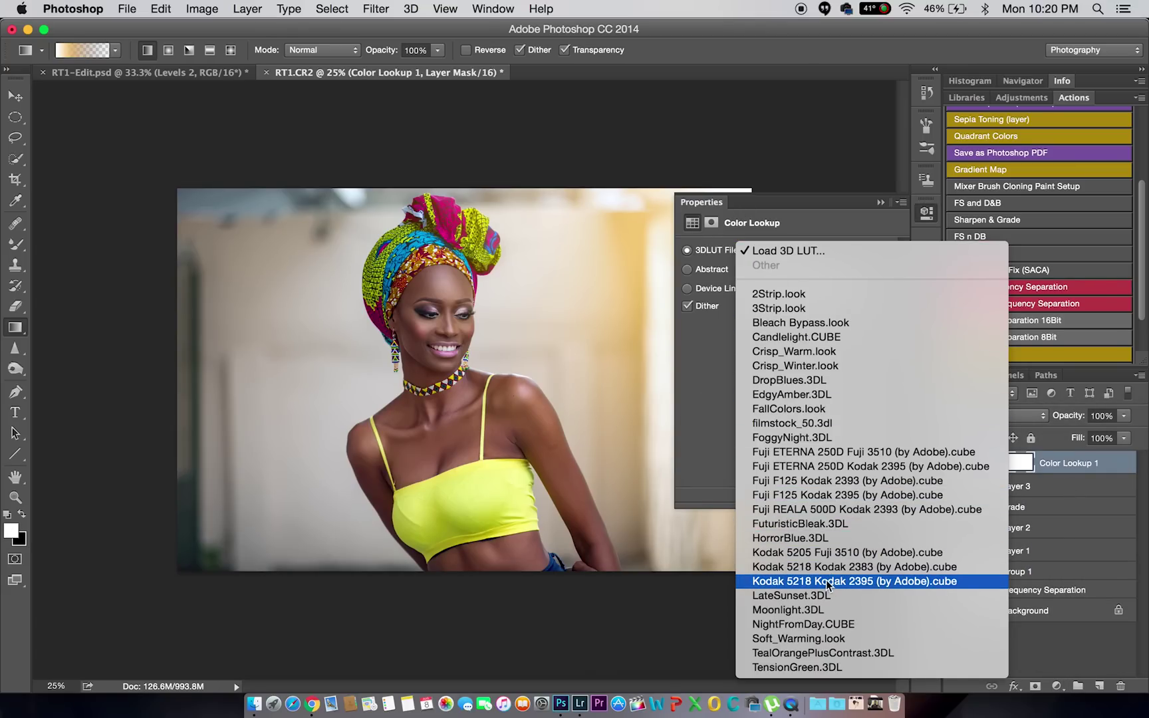
pyautogui.click(841, 449)
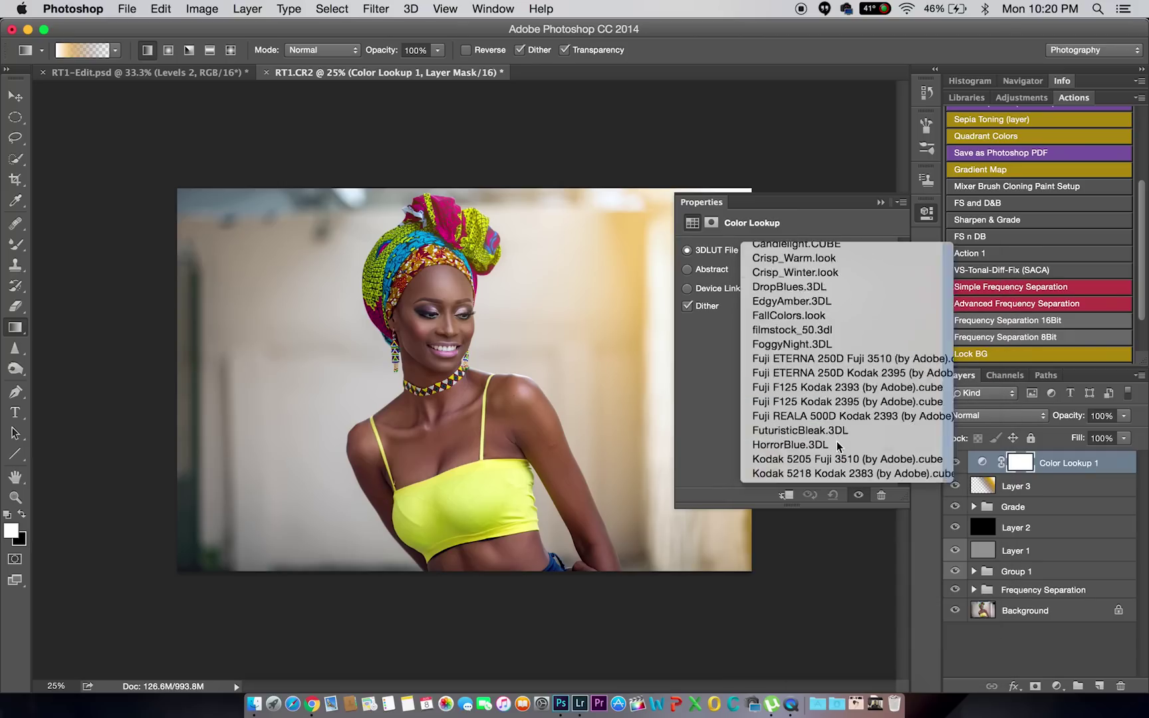
pyautogui.click(801, 252)
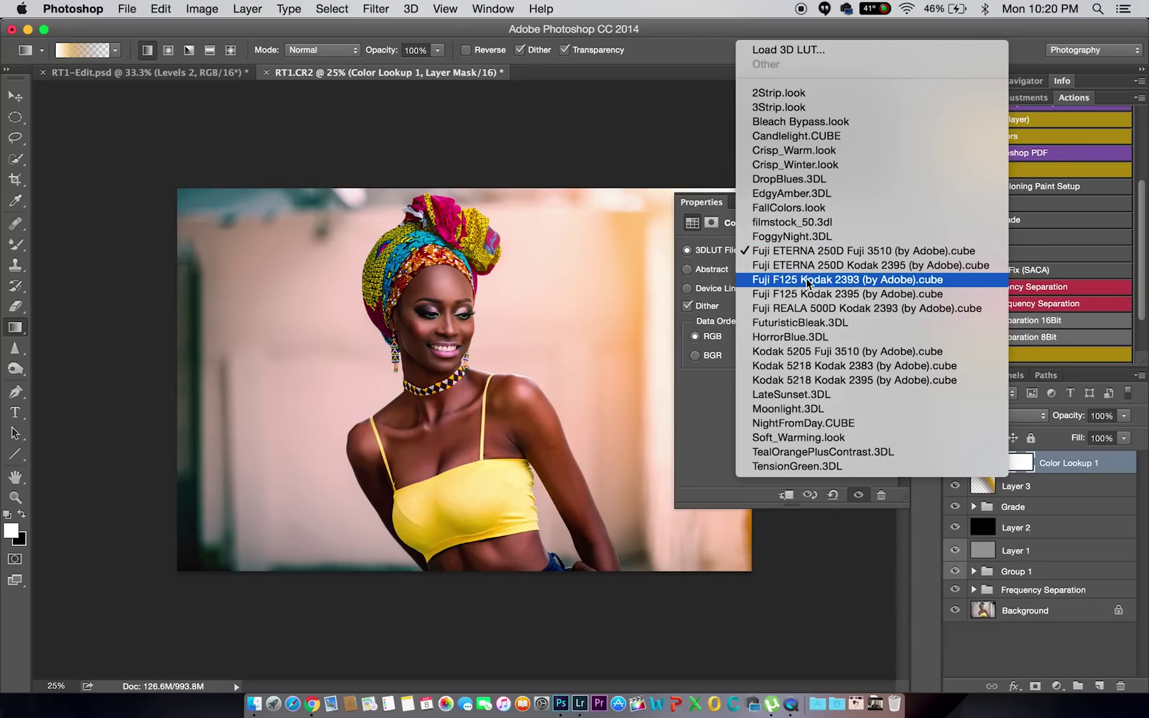
pyautogui.click(824, 468)
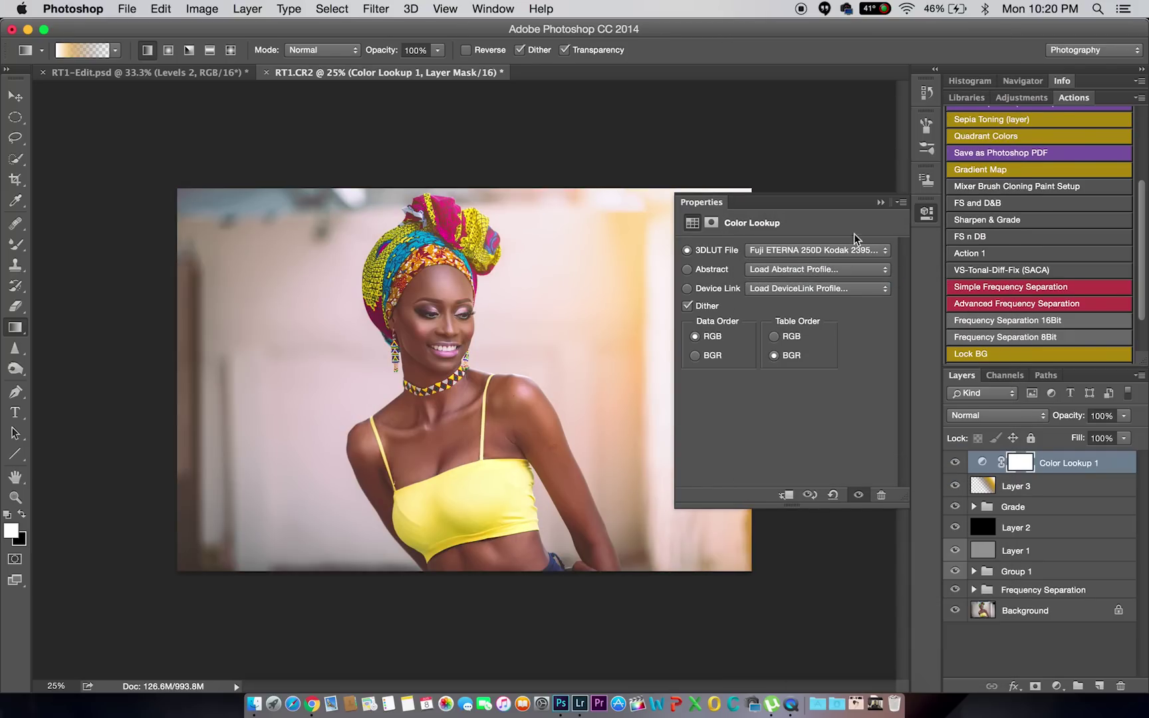
pyautogui.click(878, 203)
# Step: Lower the Color Lookup 1 layer's opacity to 33%
pyautogui.click(1123, 415)
pyautogui.moveTo(1126, 431); pyautogui.dragTo(1080, 432)
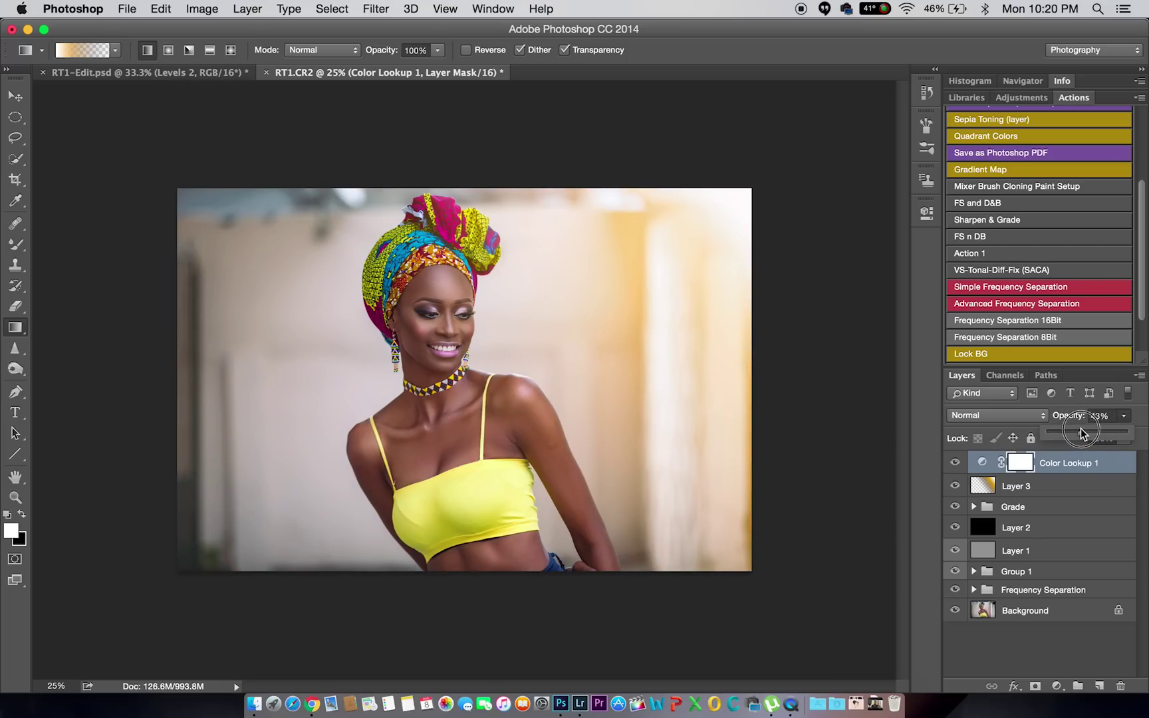
pyautogui.moveTo(1086, 433); pyautogui.dragTo(1073, 430)
pyautogui.click(1145, 418)
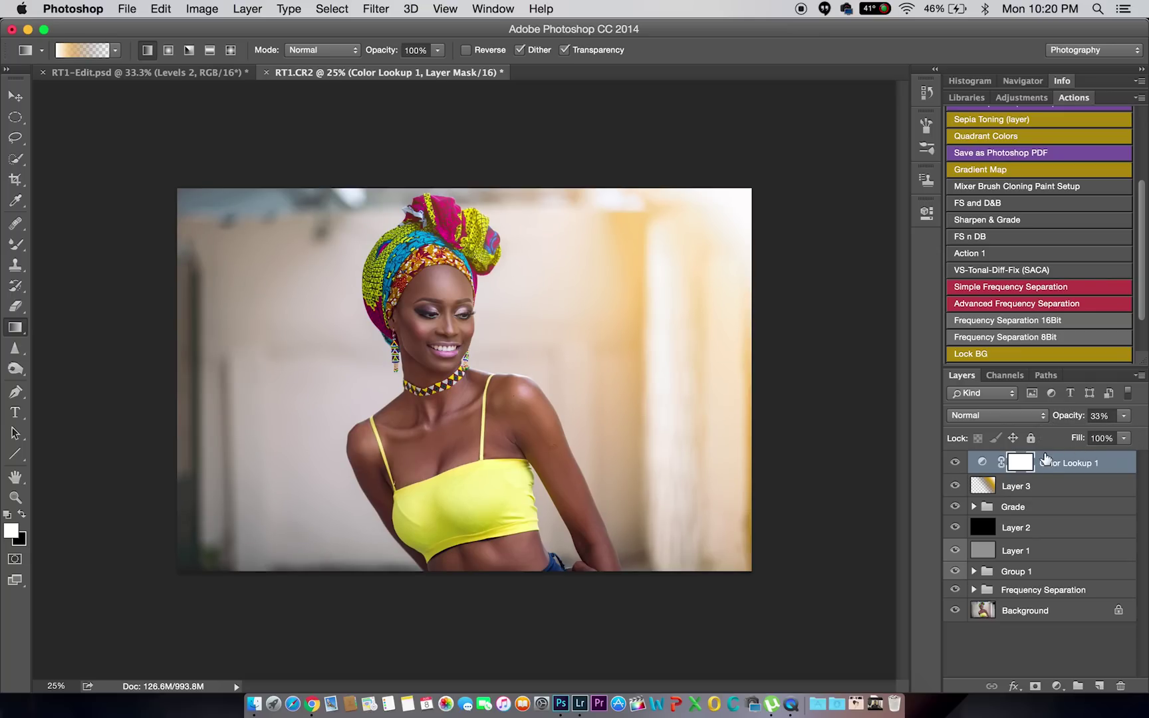
pyautogui.click(1056, 686)
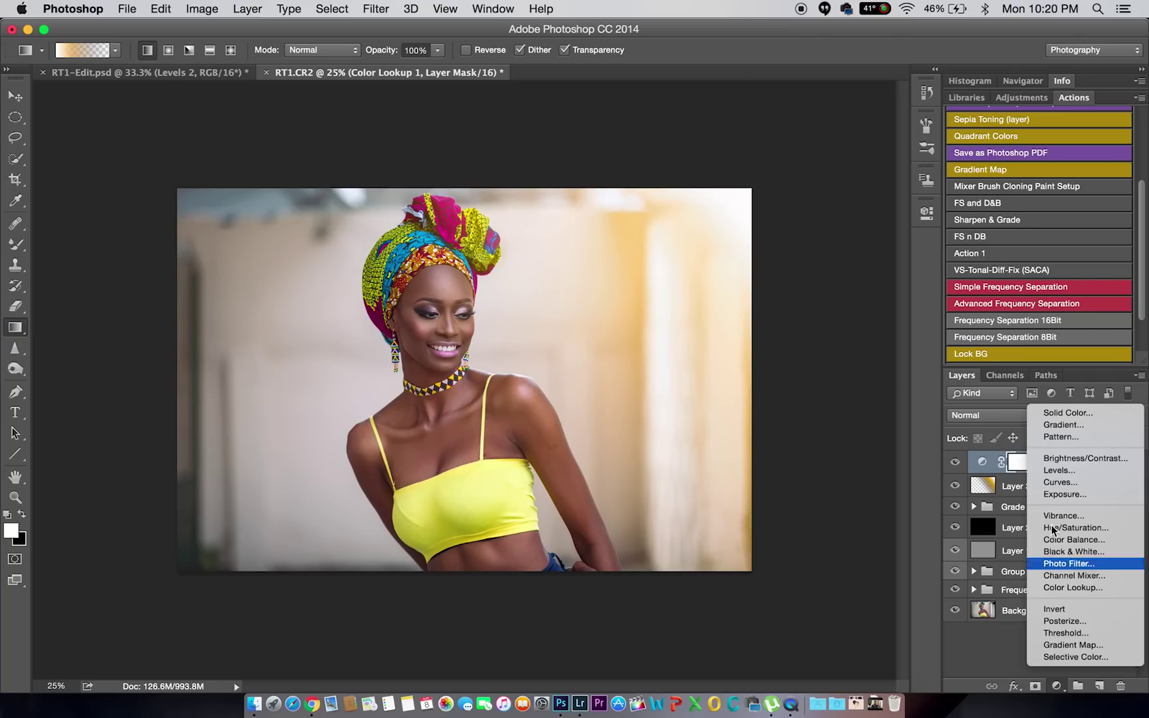
# Step: Discard a stray Curves layer and add Levels 2 with its black input raised to 4
pyautogui.click(1067, 479)
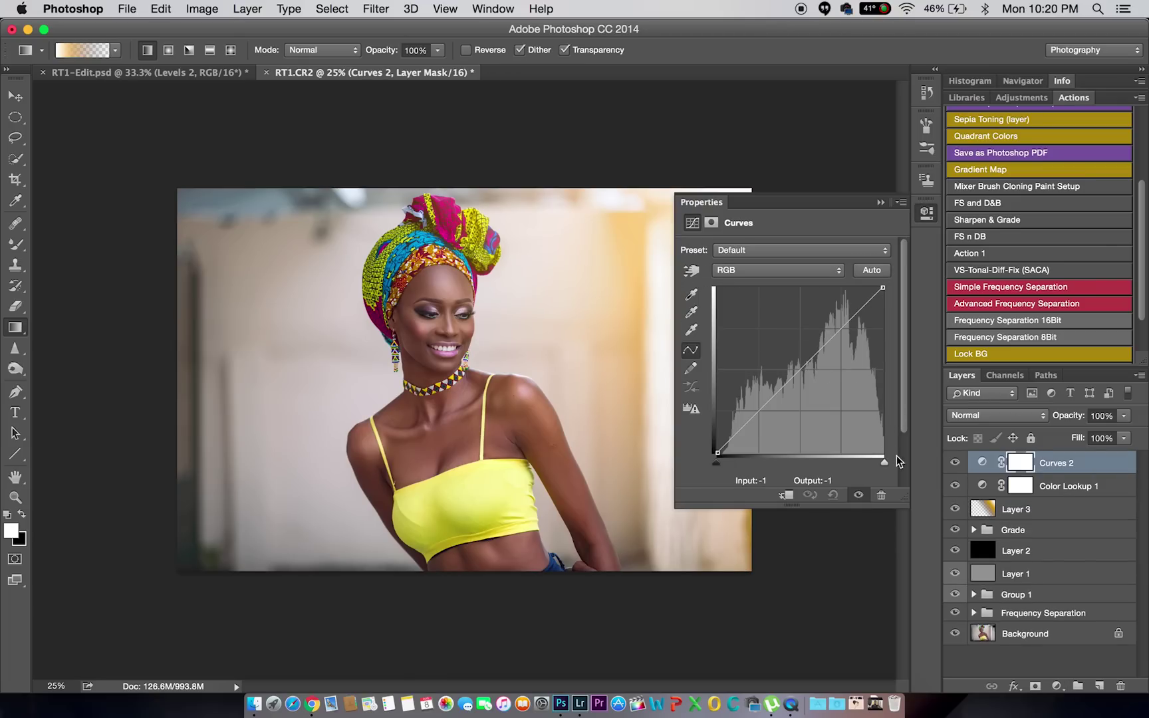
pyautogui.press('Delete')
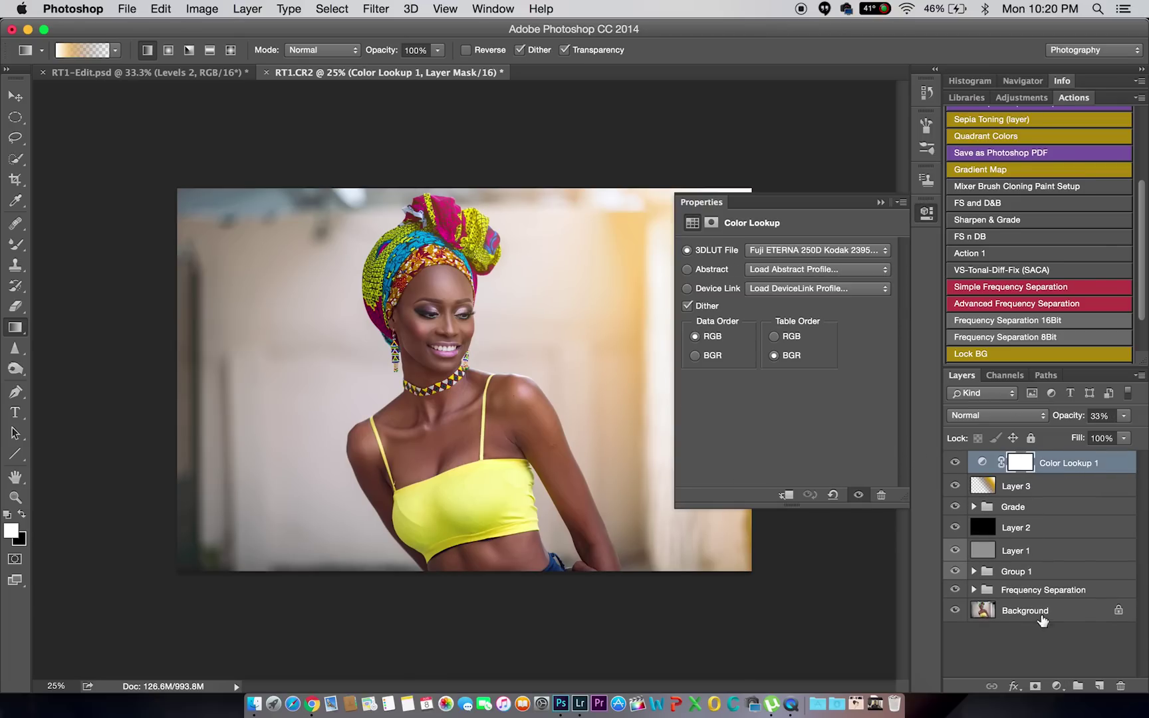
pyautogui.click(1049, 688)
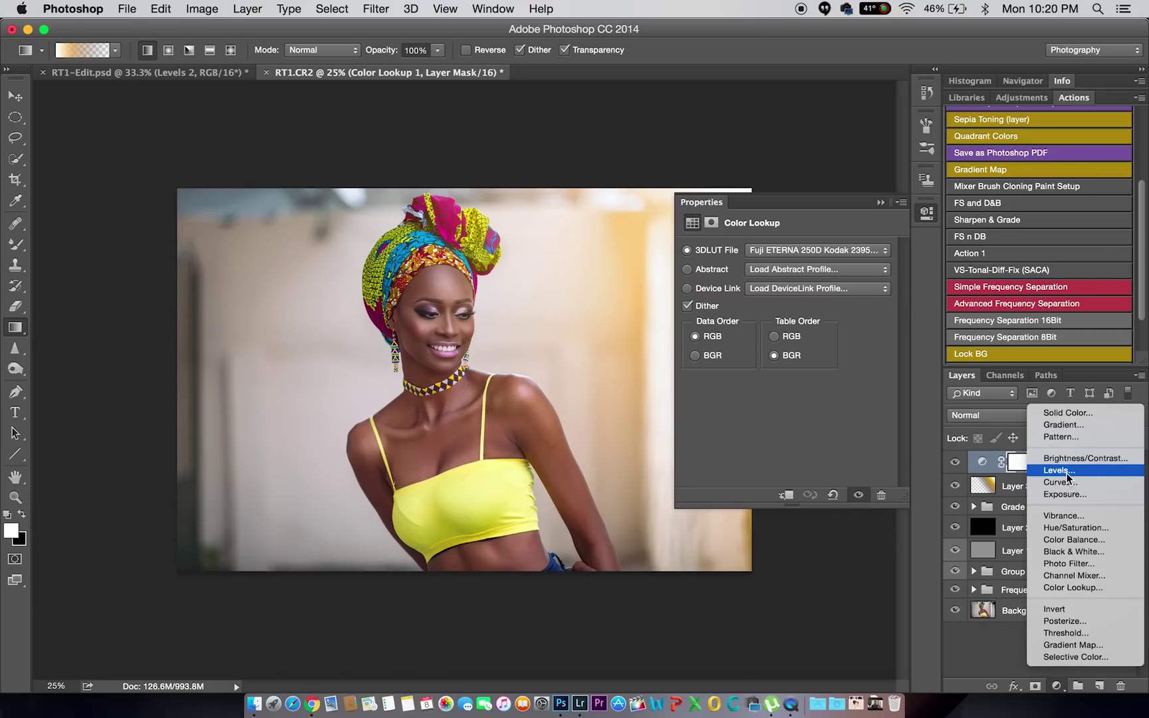
pyautogui.click(1021, 464)
pyautogui.moveTo(704, 362); pyautogui.dragTo(708, 364)
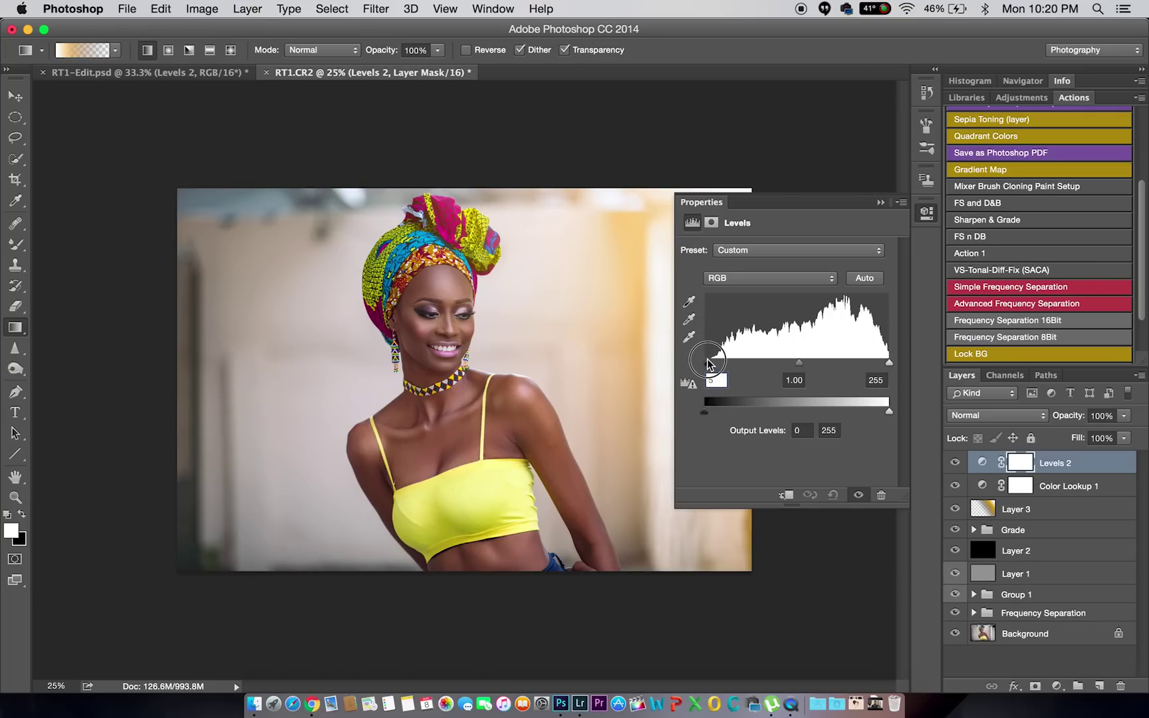
pyautogui.click(876, 202)
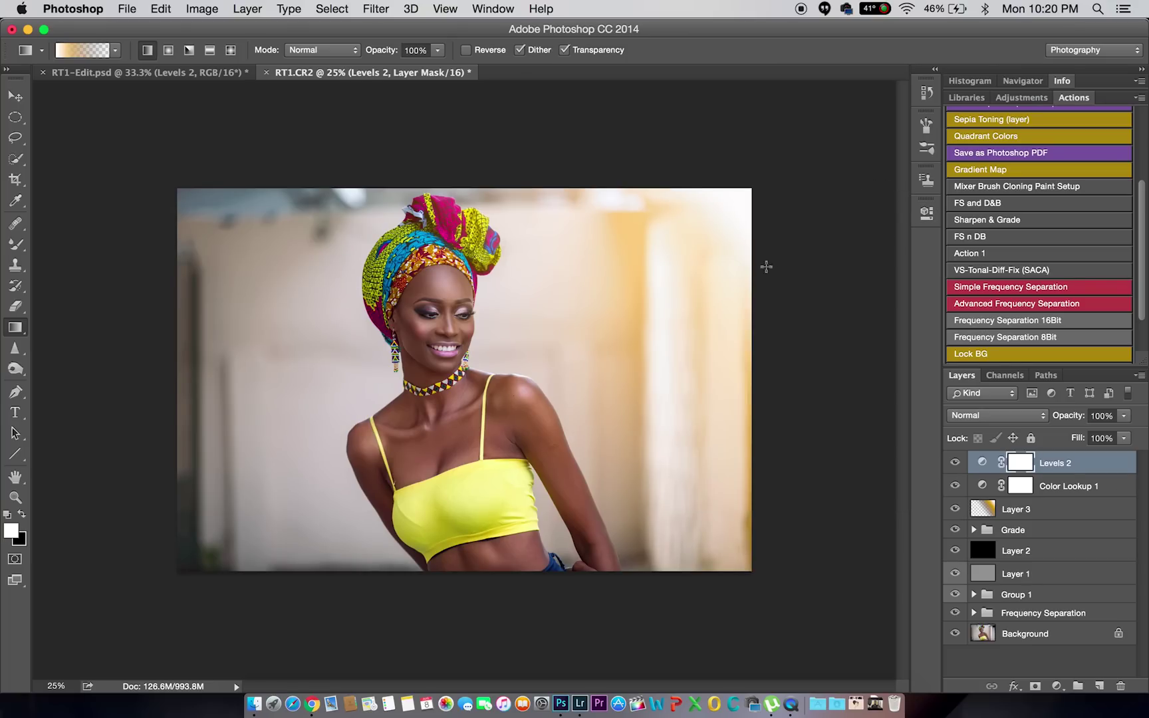
# Step: Zoom in and out on the photo to inspect the result, ending at 25%
pyautogui.press('z')
pyautogui.keyDown('alt'); pyautogui.click(535, 333); pyautogui.keyUp('alt')
pyautogui.keyDown('alt'); pyautogui.click(525, 359); pyautogui.keyUp('alt')
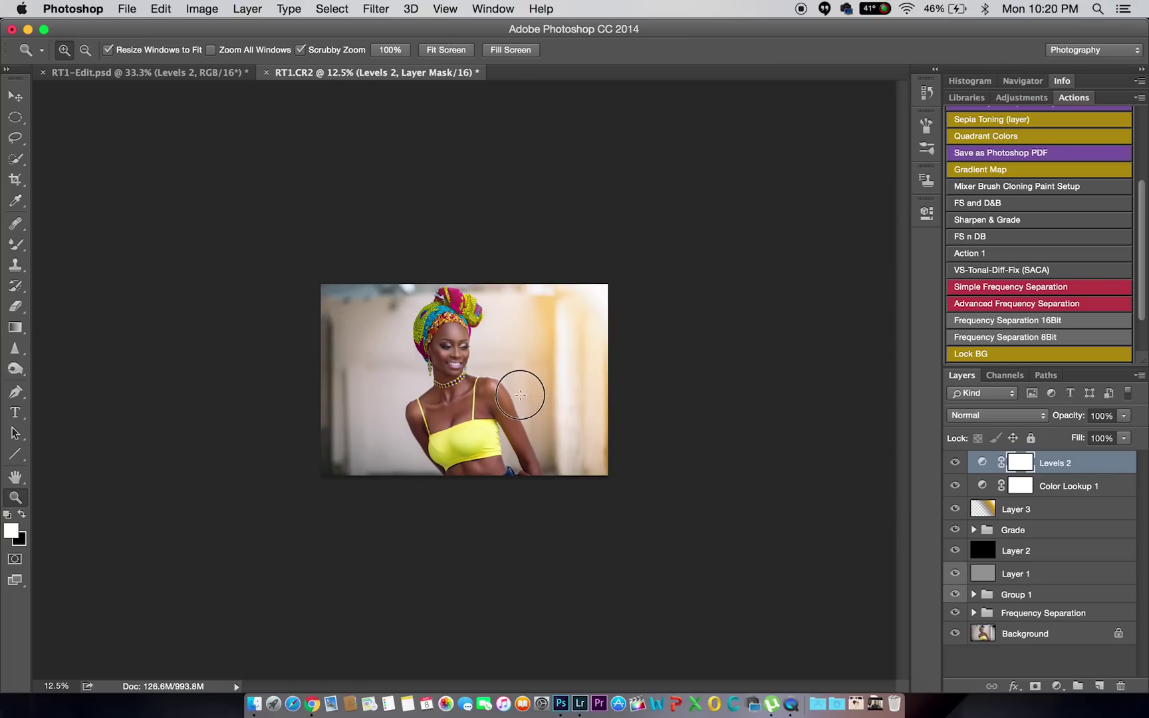
pyautogui.click(513, 384)
pyautogui.click(525, 384)
pyautogui.click(539, 386)
pyautogui.click(556, 406)
pyautogui.keyDown('alt'); pyautogui.click(572, 402); pyautogui.keyUp('alt')
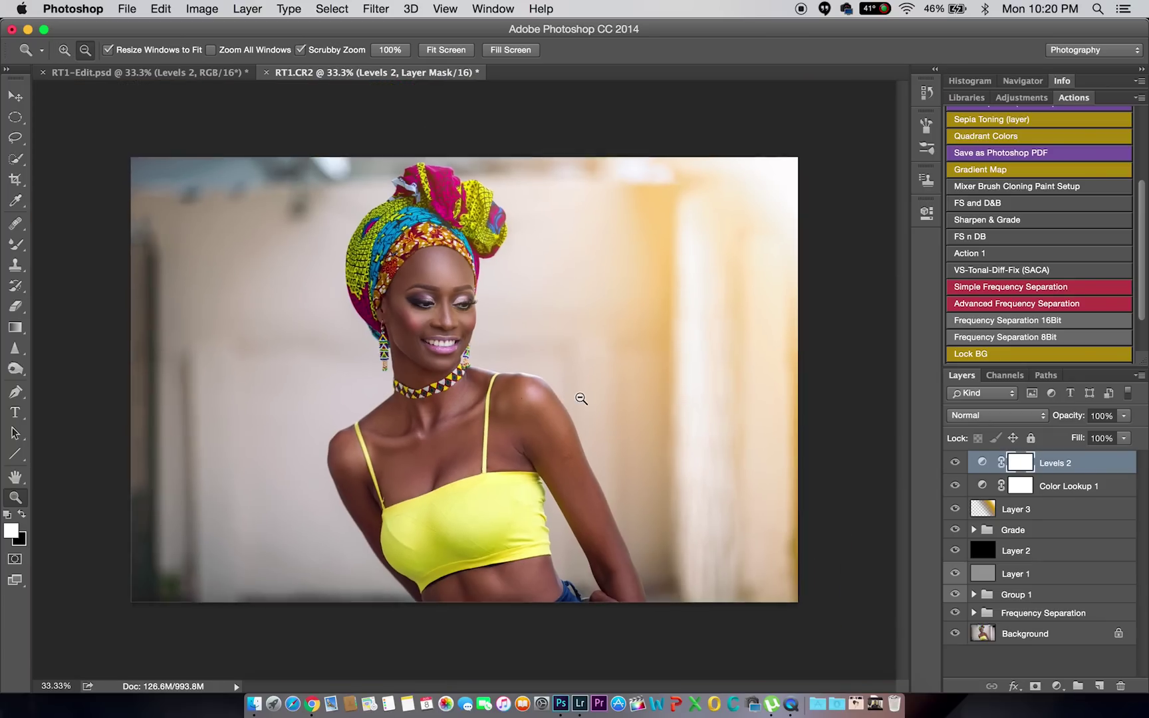
pyautogui.keyDown('alt'); pyautogui.click(579, 402); pyautogui.keyUp('alt')
pyautogui.press('g')
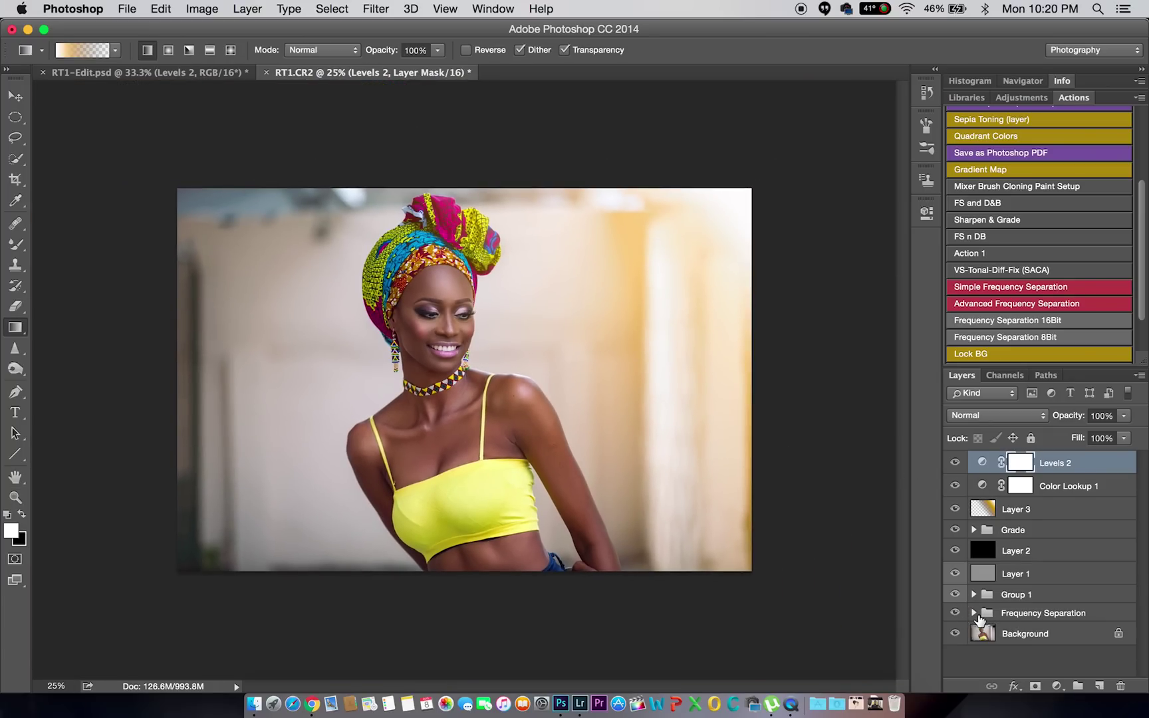